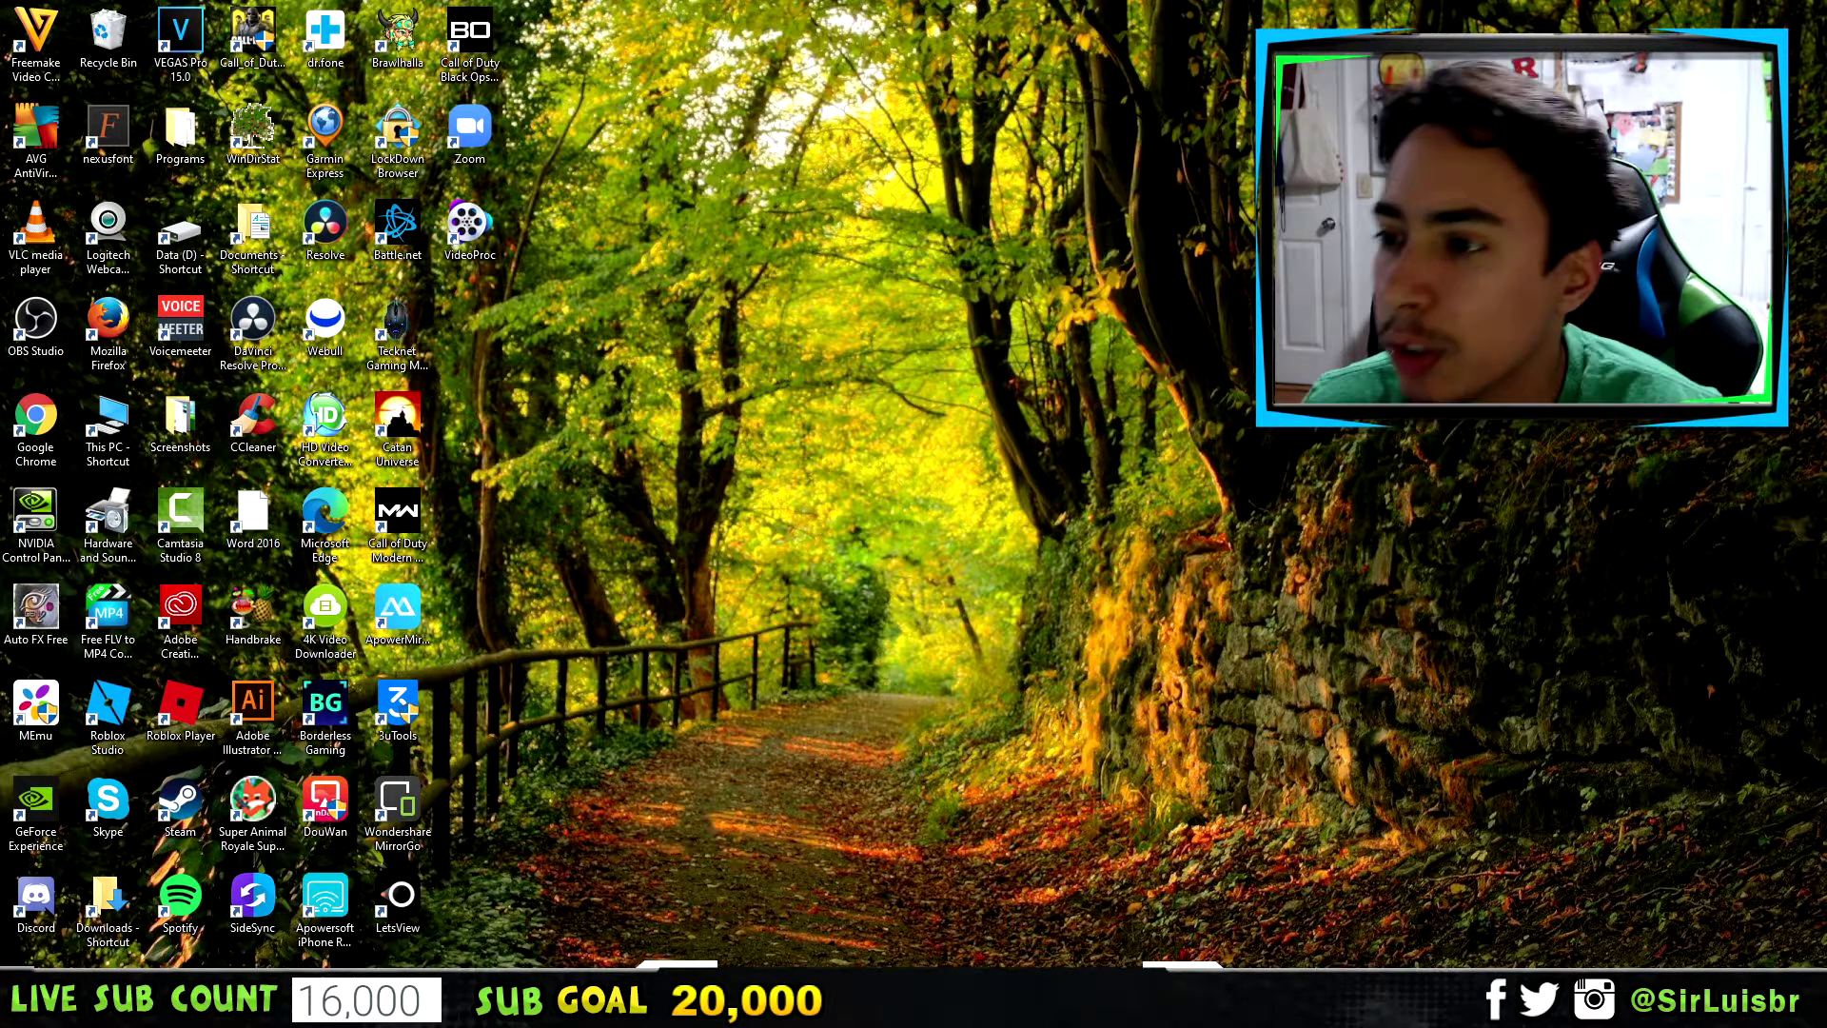
Bring the Chrome window with the Anchor homepage to the front
key(alt+Tab)
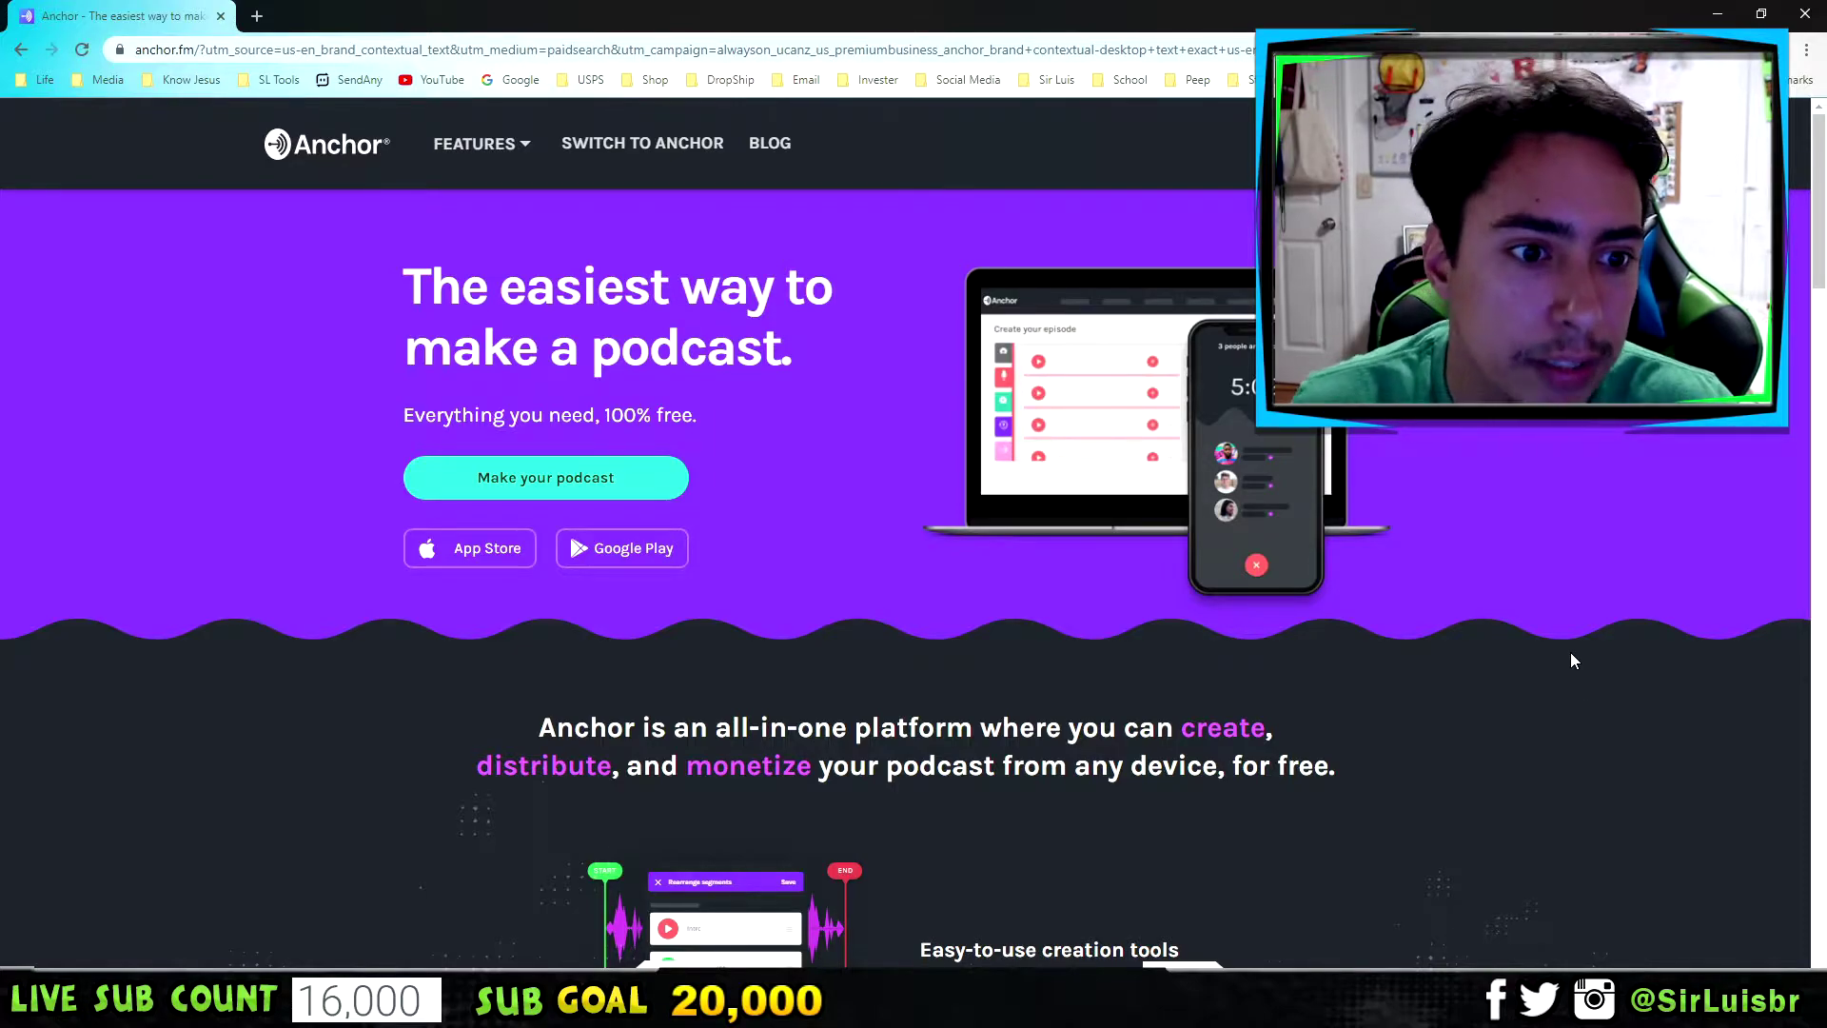
scroll(782, 584, down, 3)
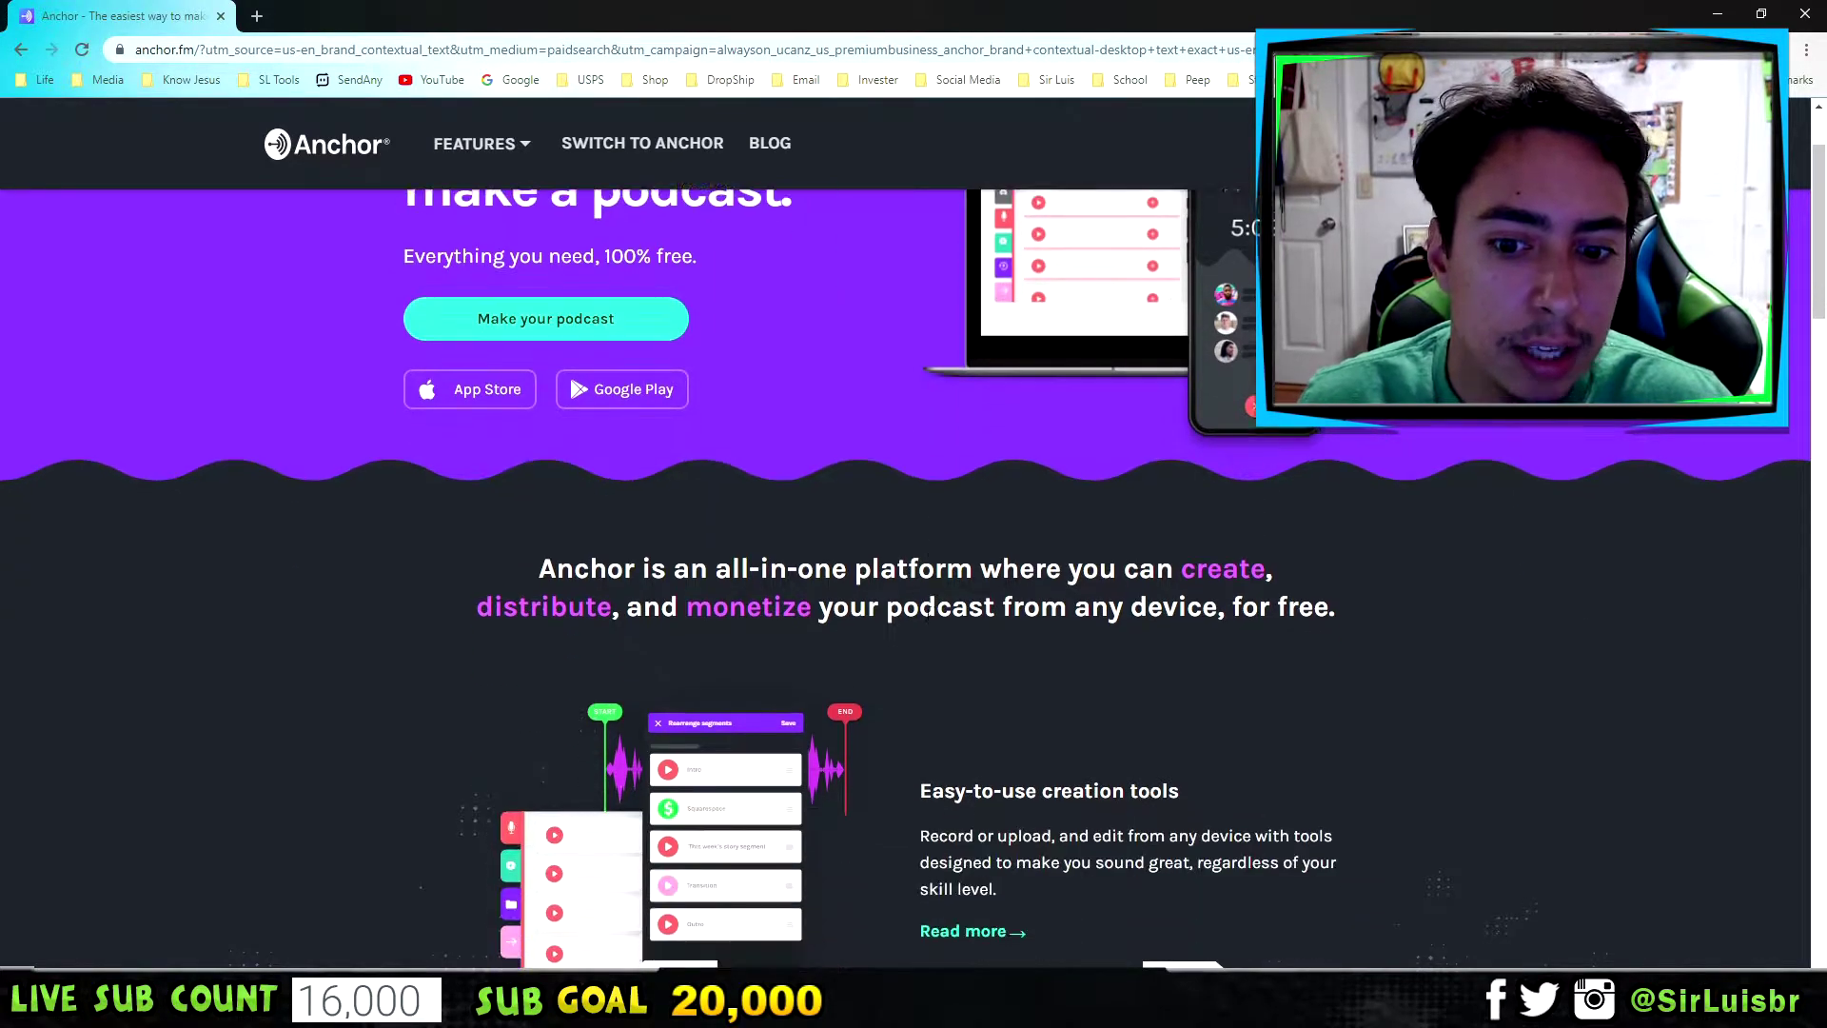
scroll(779, 501, down, 5)
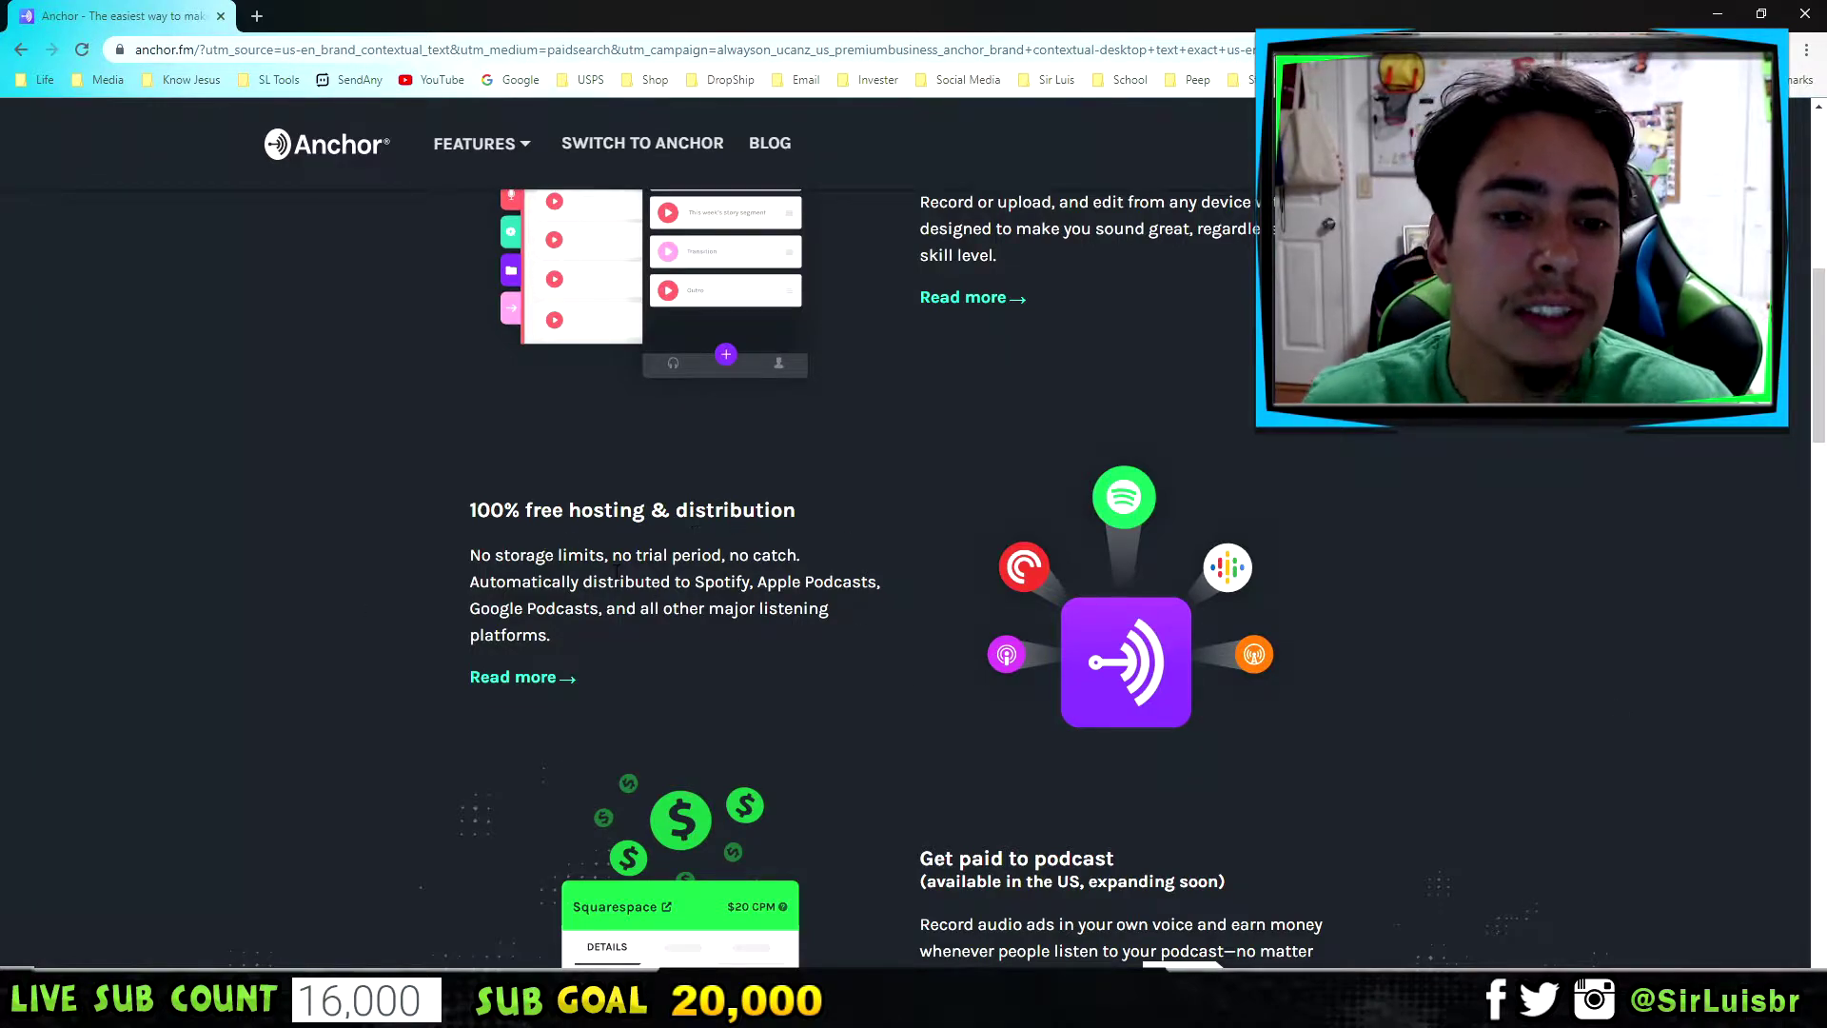
drag(491, 555, 748, 552)
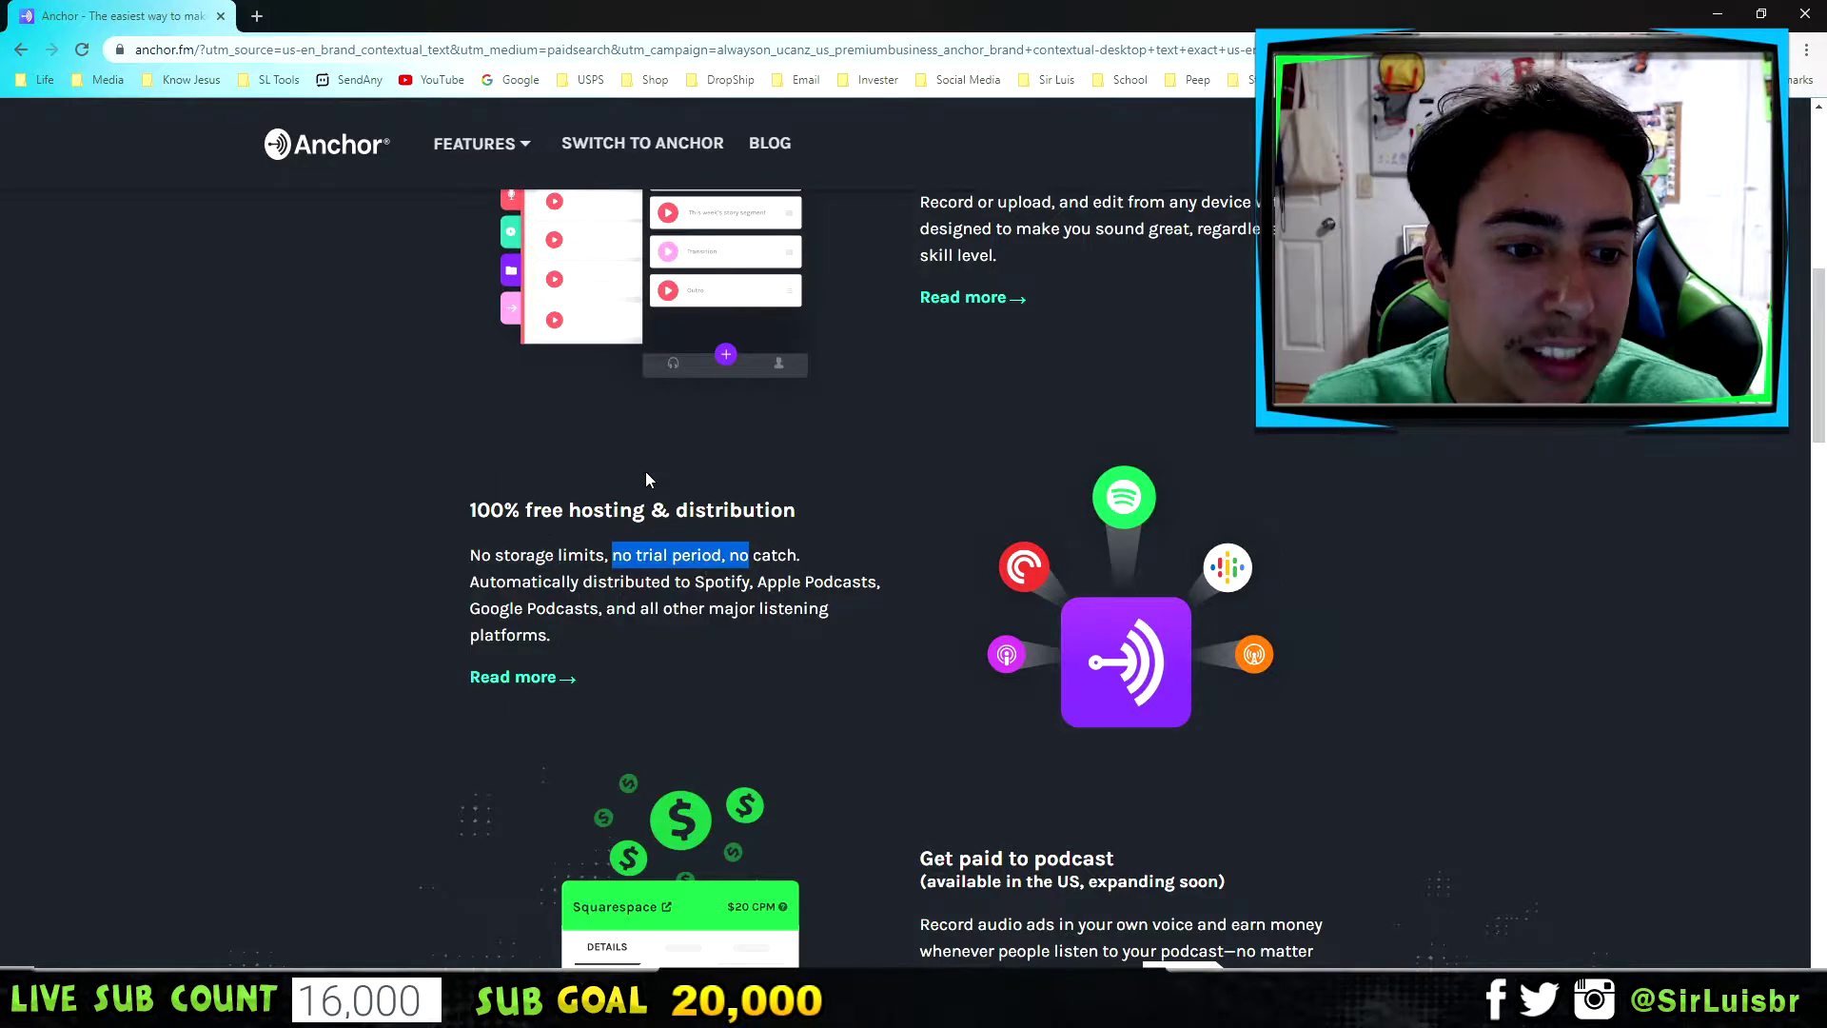
scroll(1146, 586, down, 5)
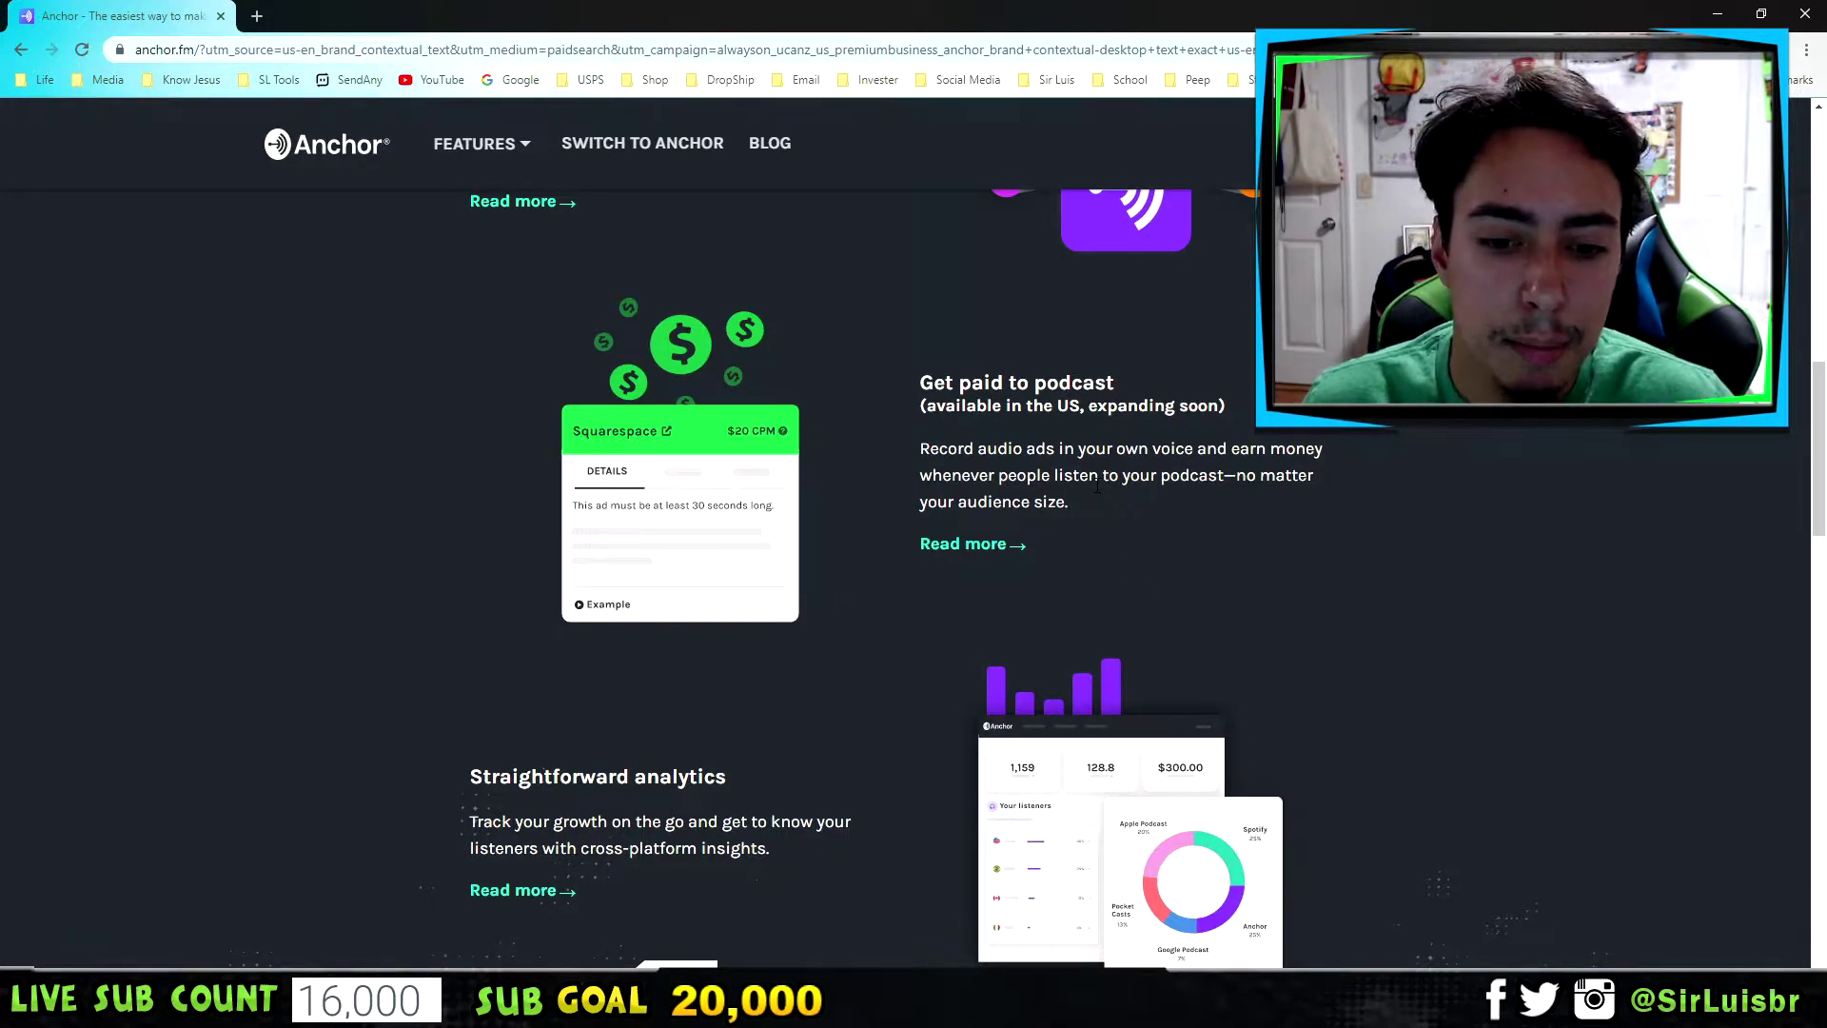
scroll(1097, 486, down, 5)
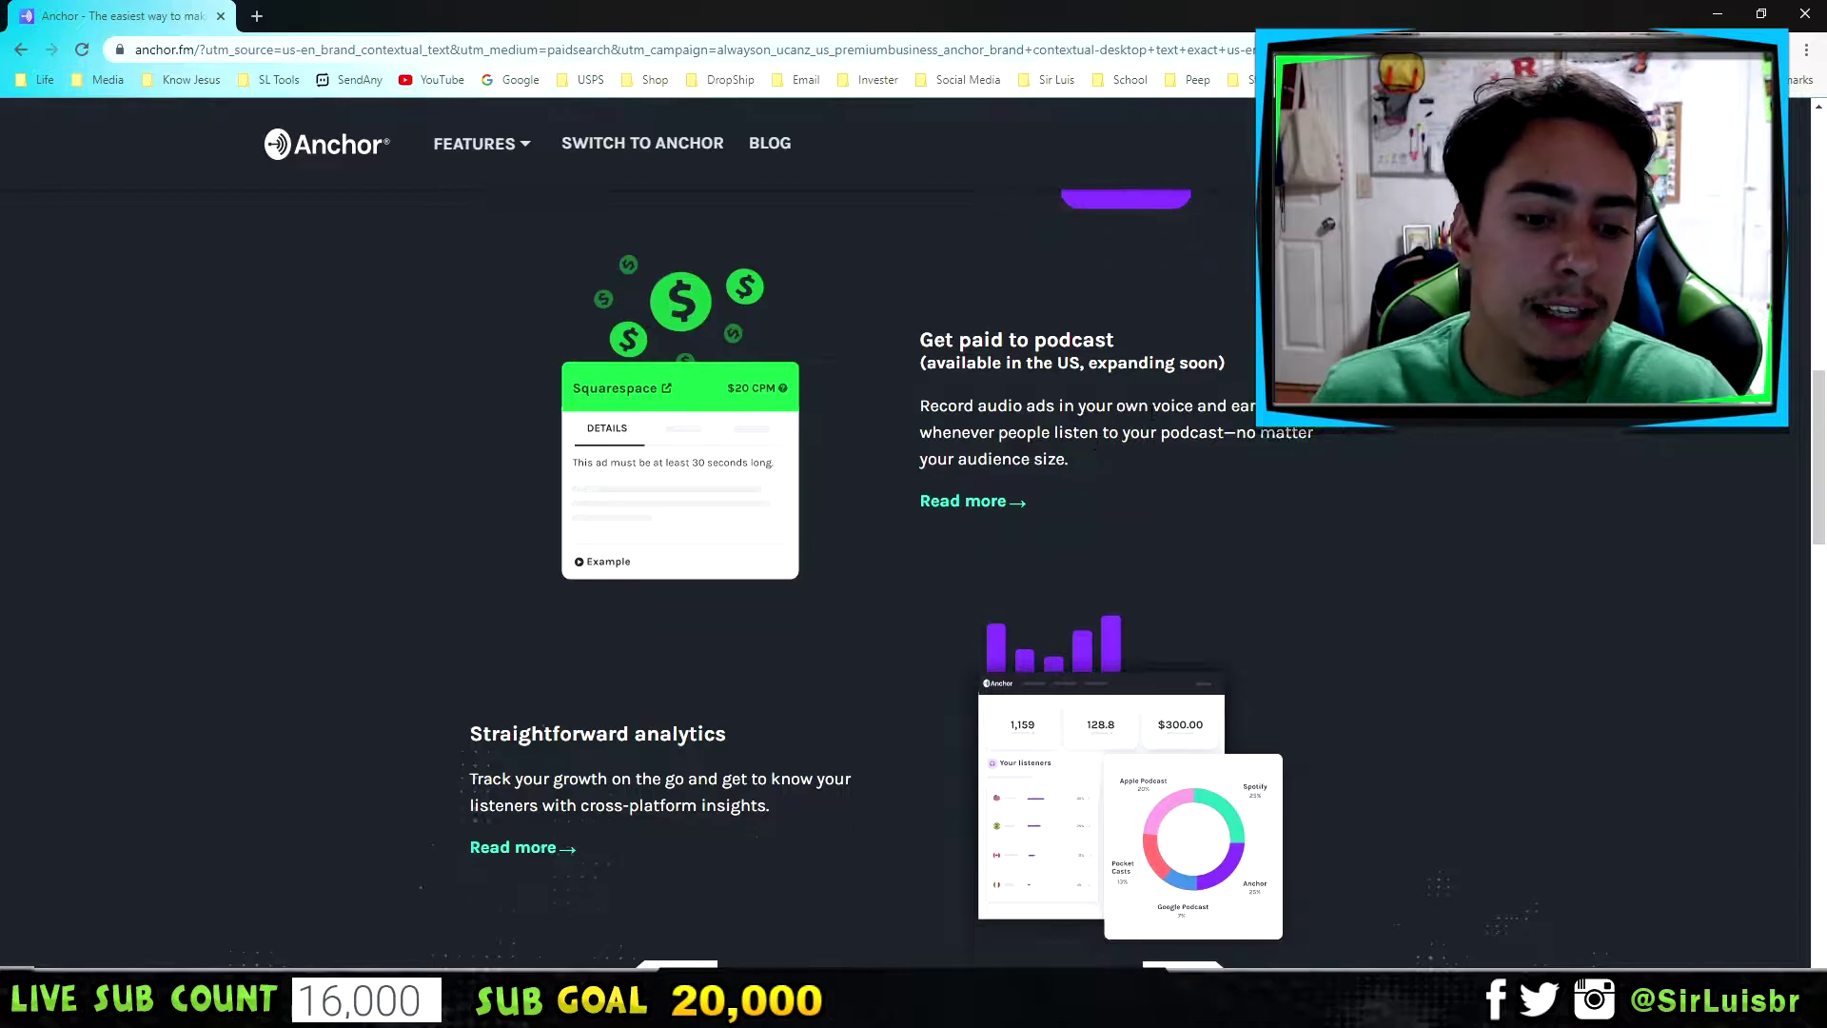
scroll(1034, 455, up, 15)
scroll(1033, 455, up, 3)
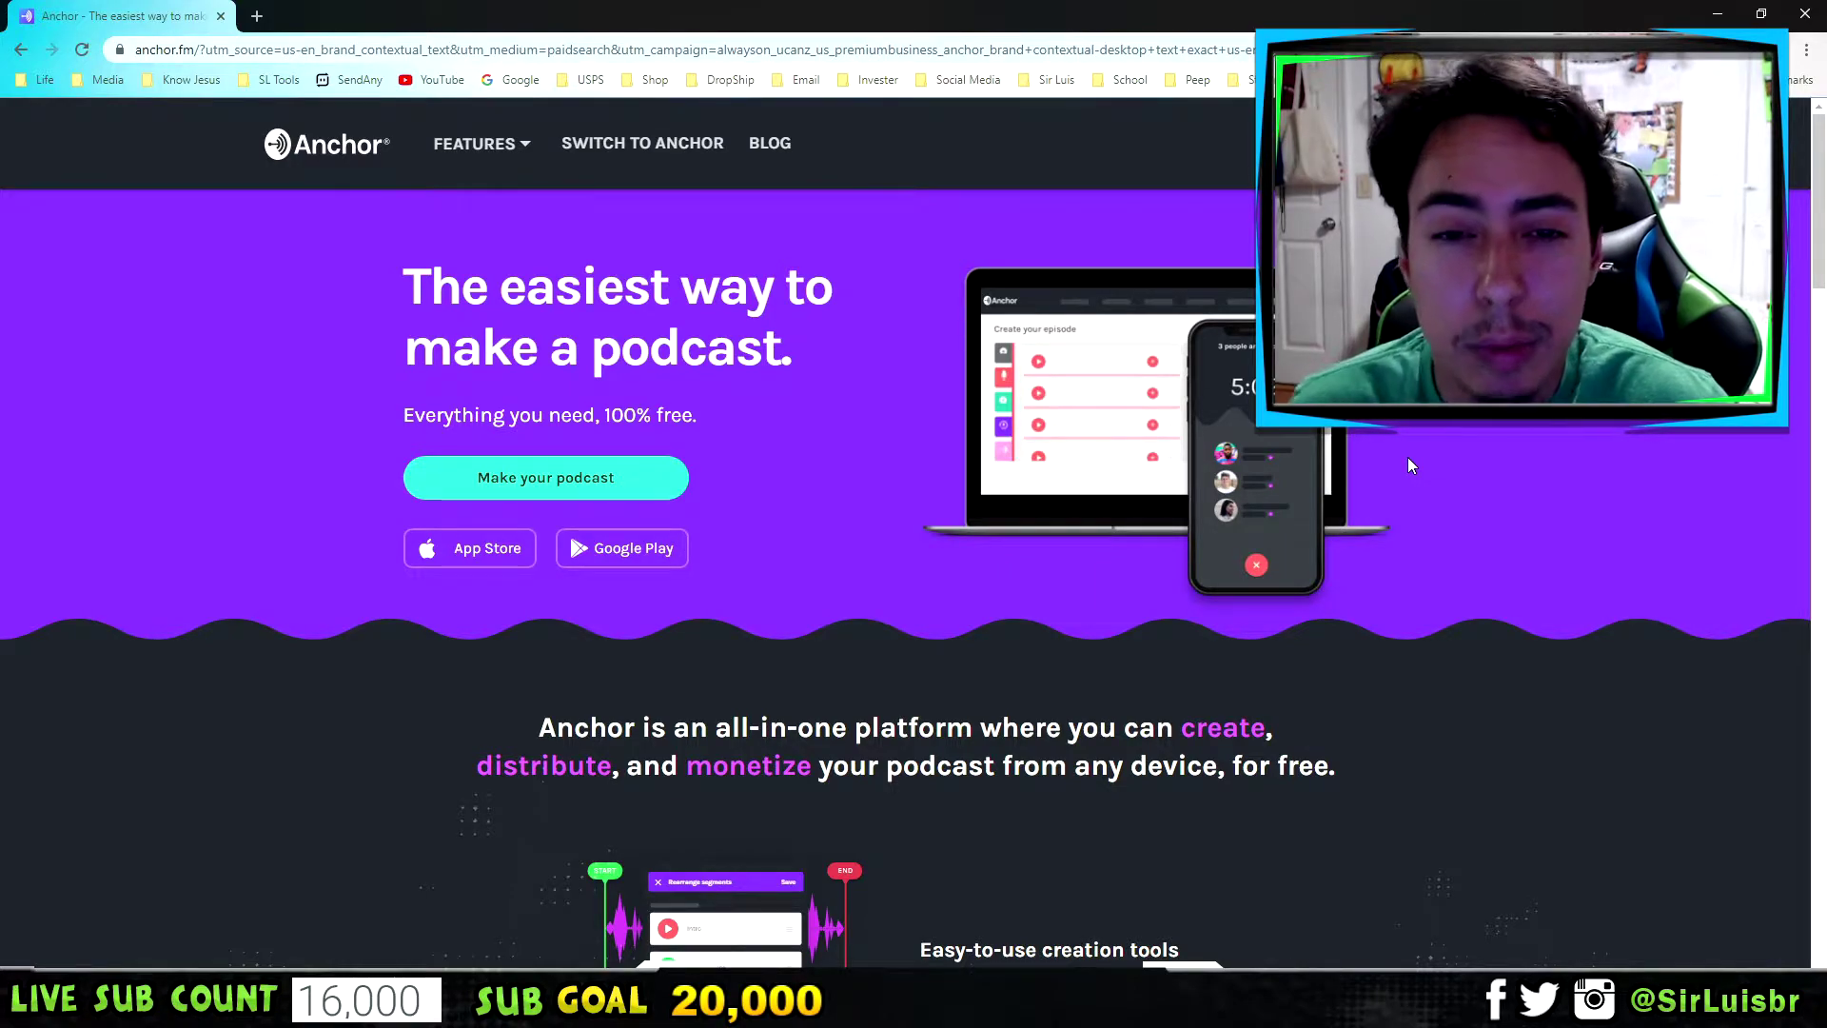
click(680, 157)
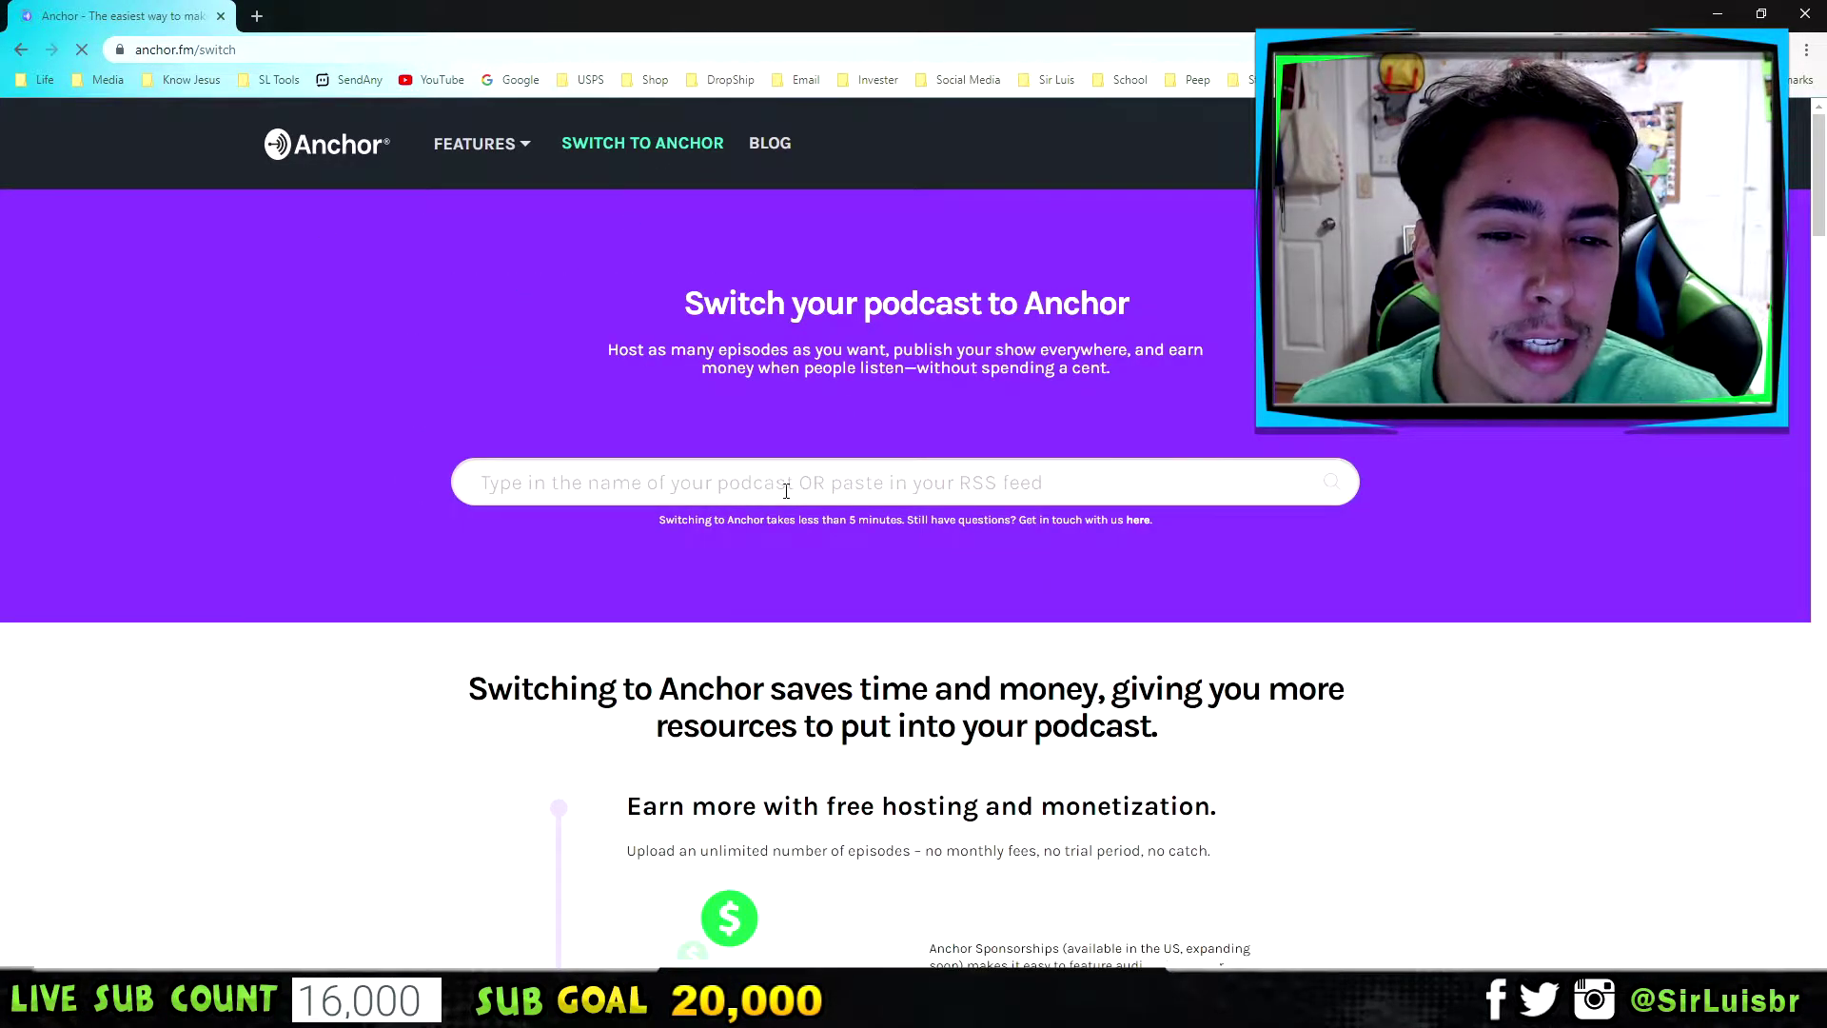
click(996, 495)
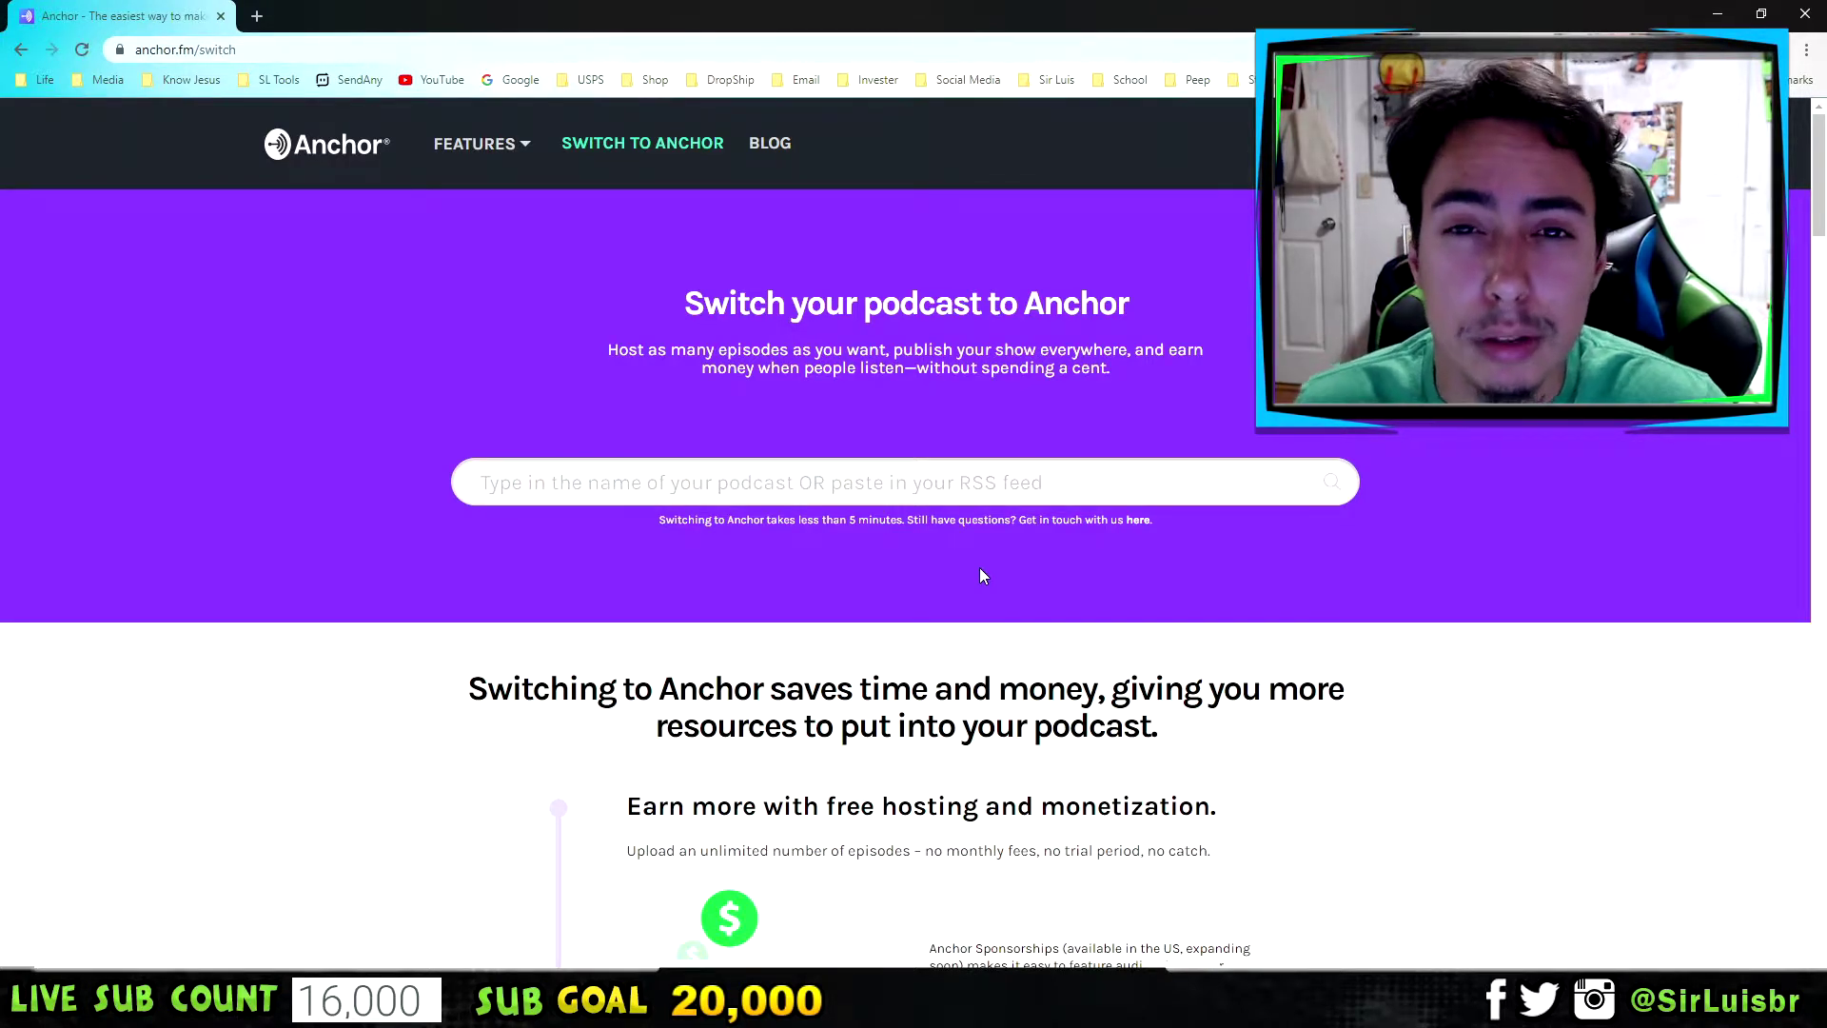
click(325, 148)
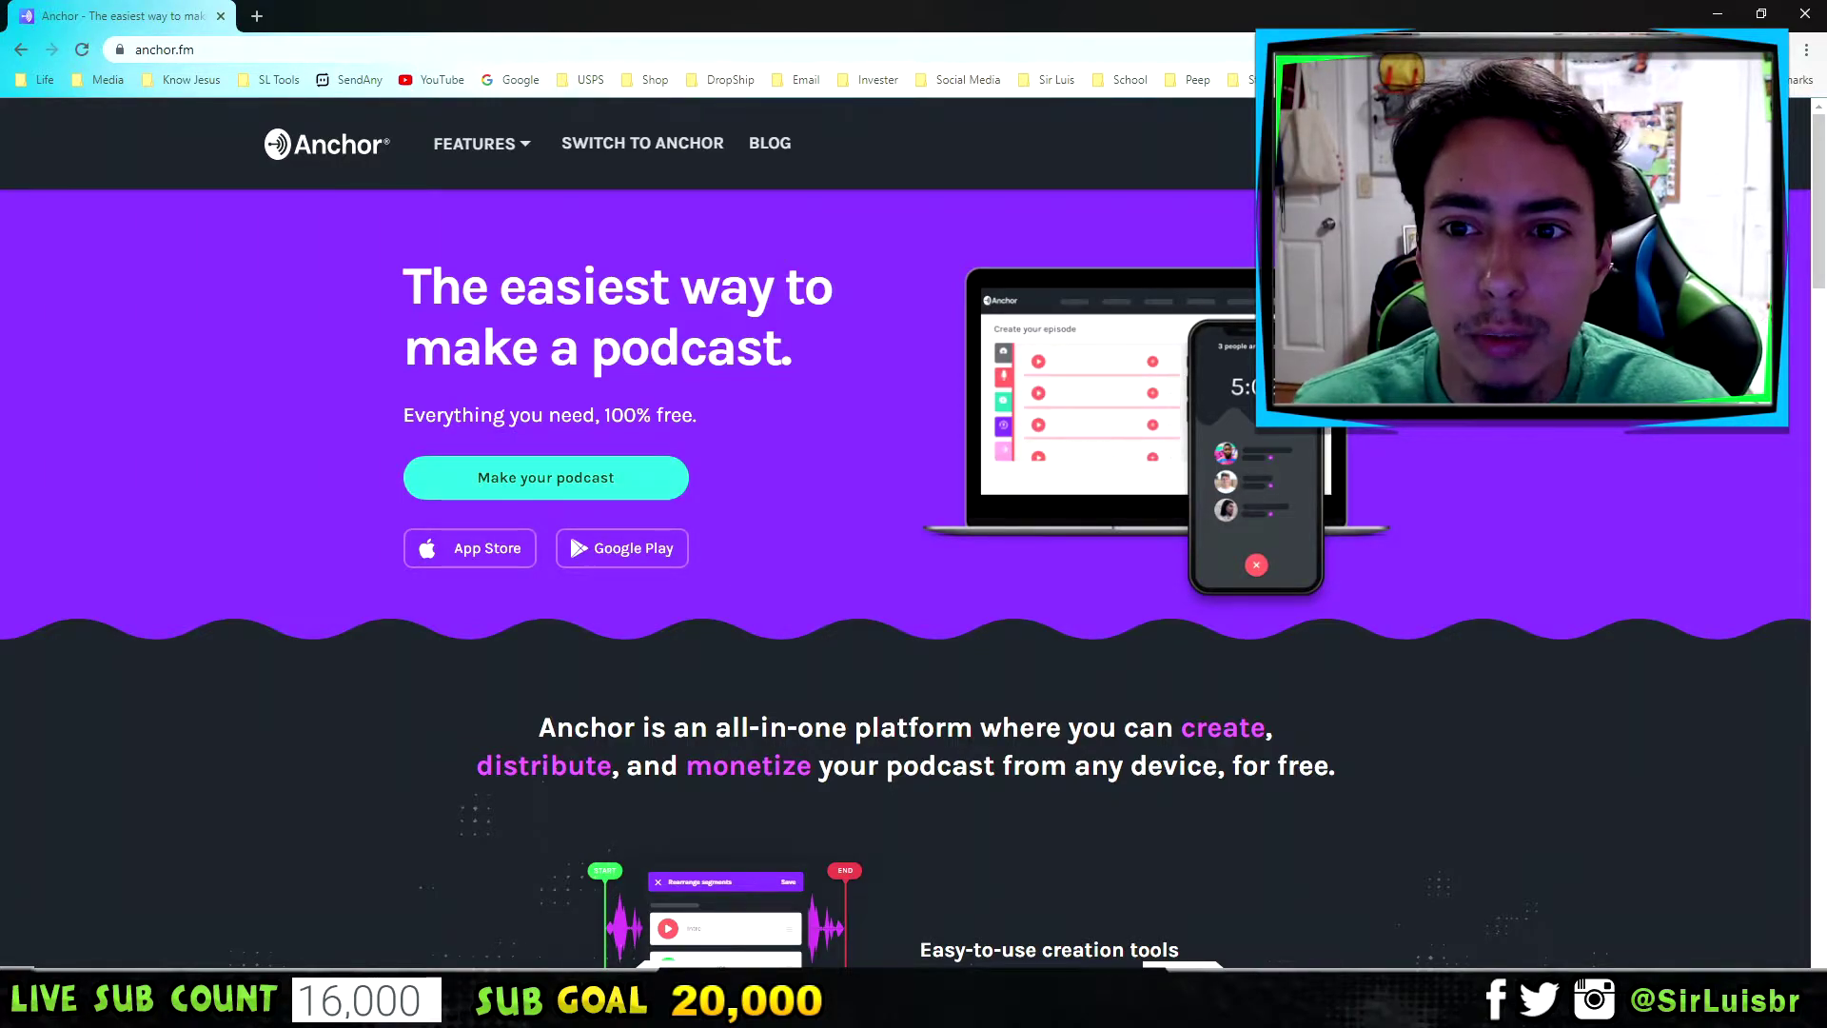
click(581, 464)
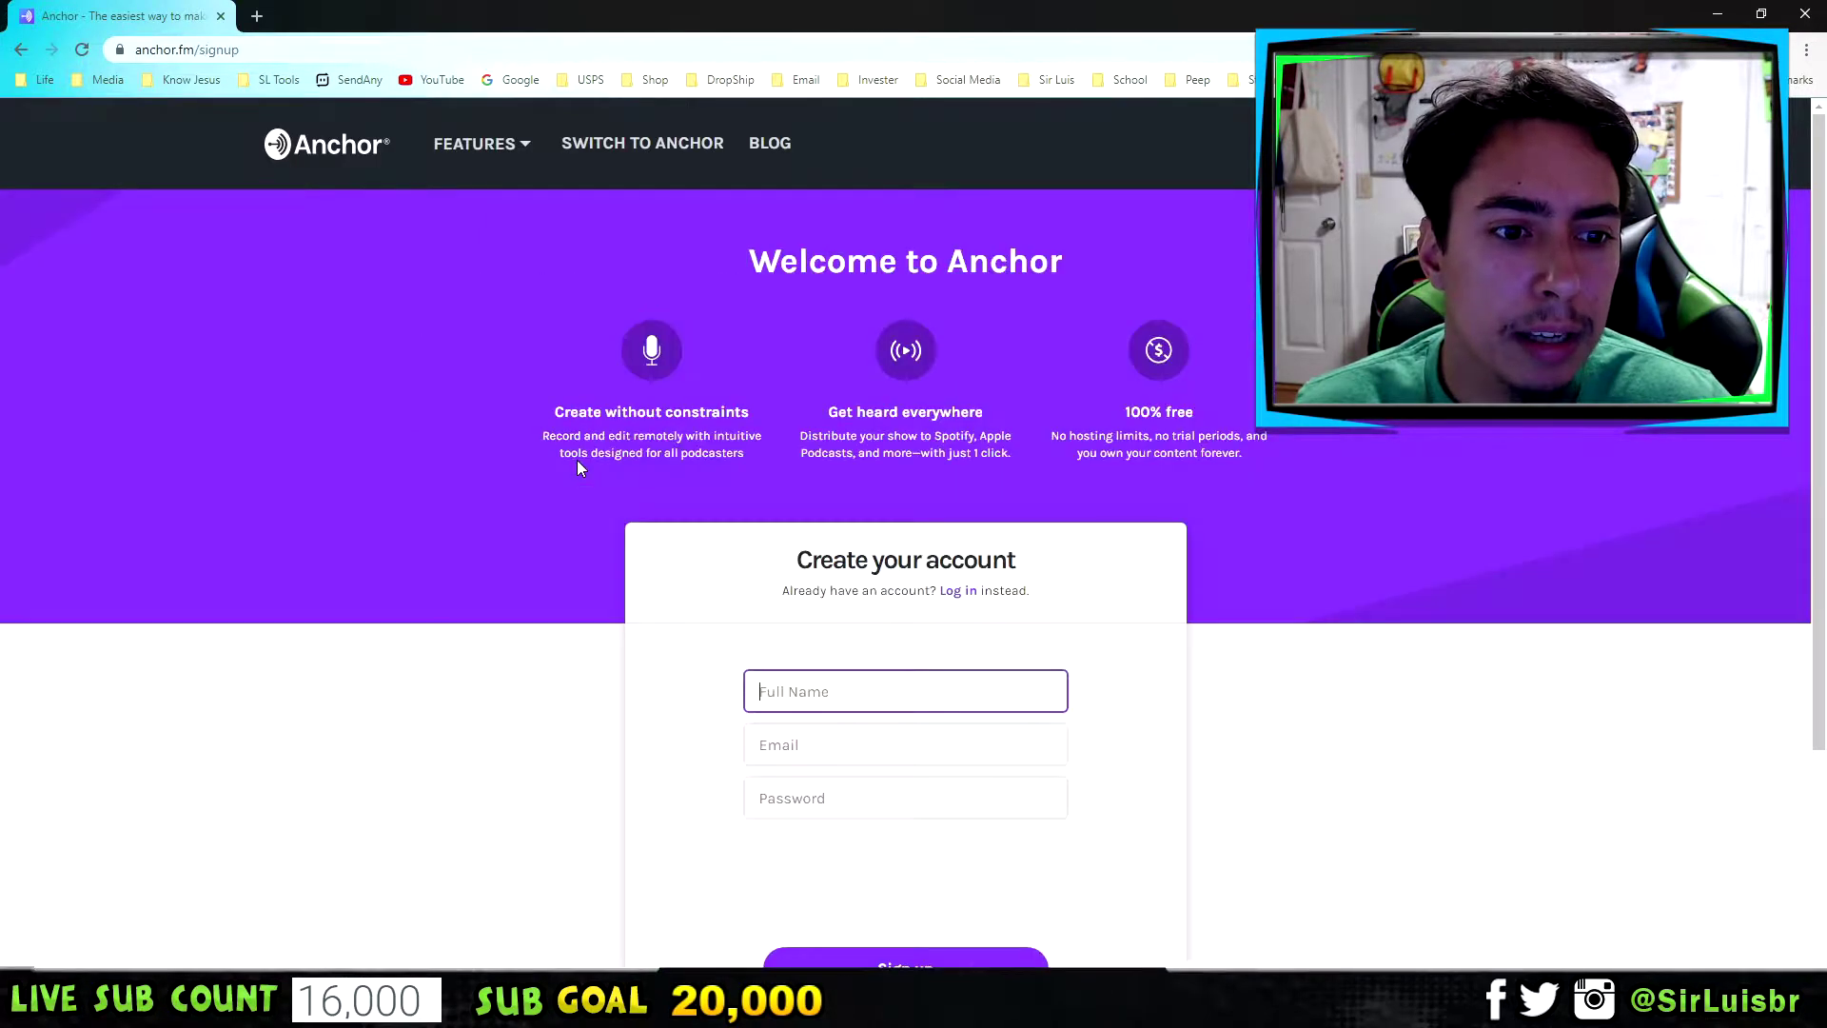
scroll(1141, 637, down, 2)
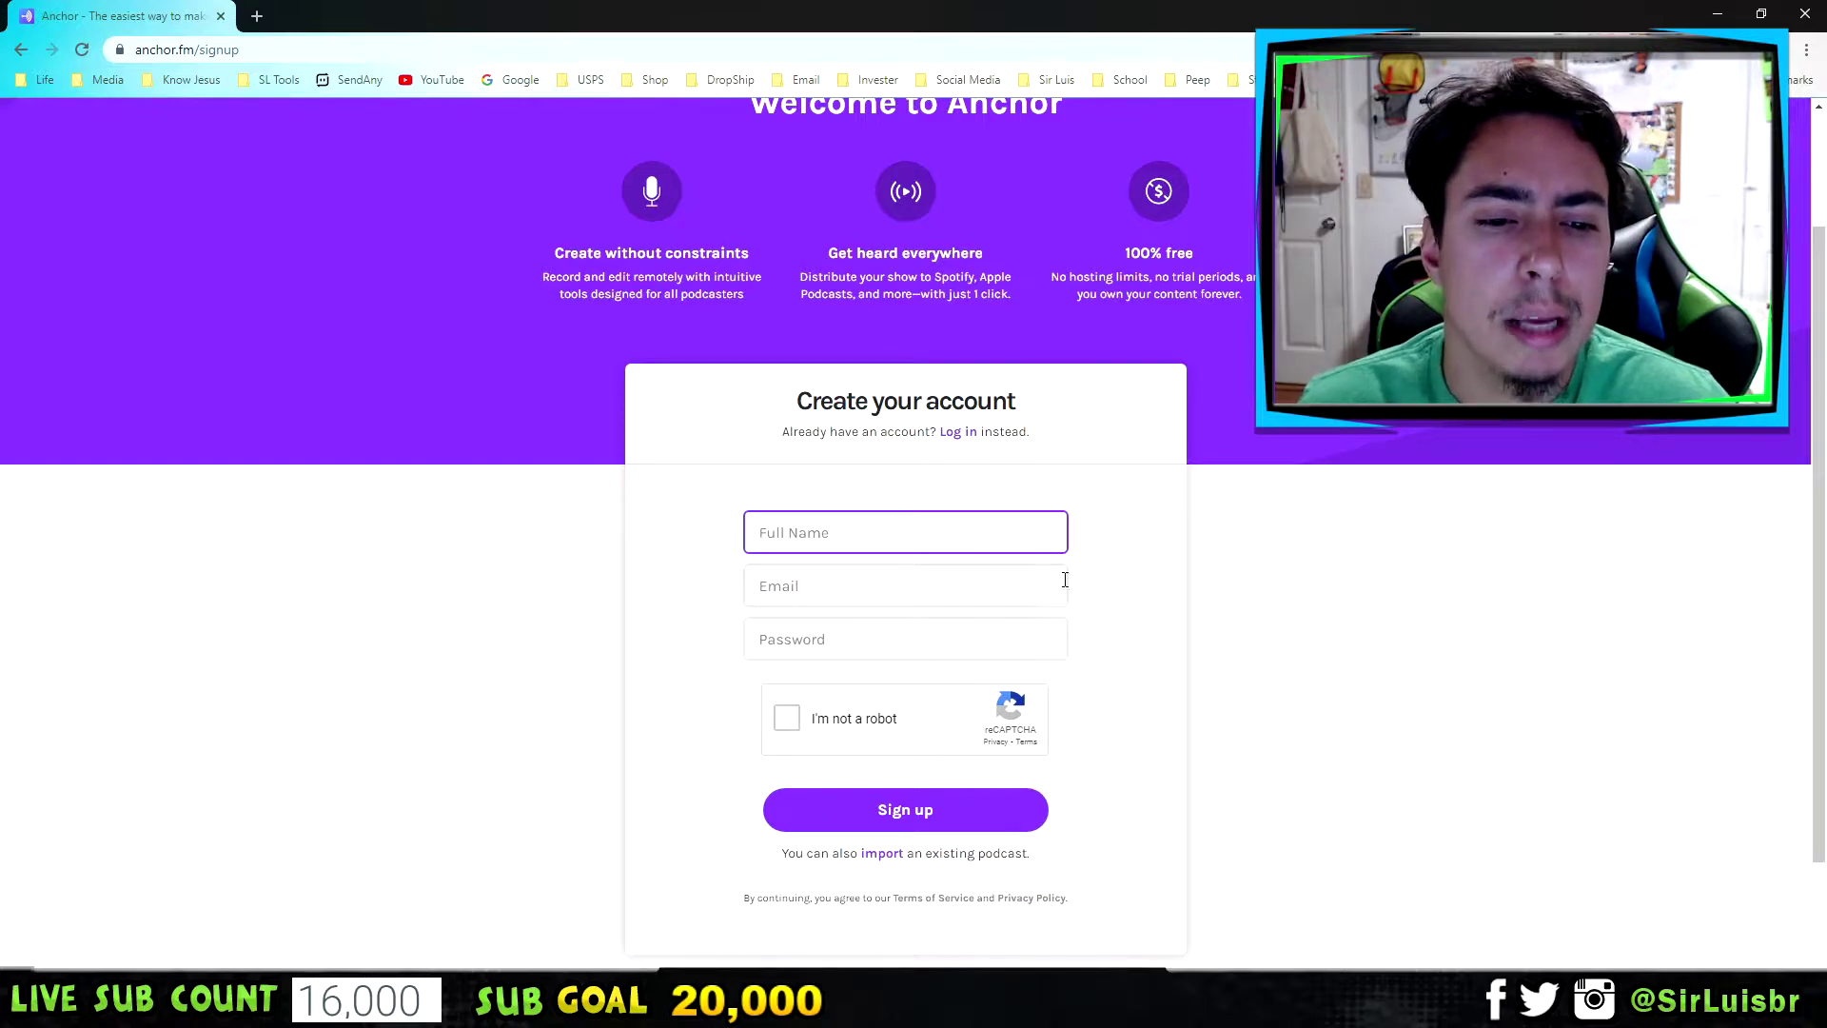
scroll(1013, 529, up, 2)
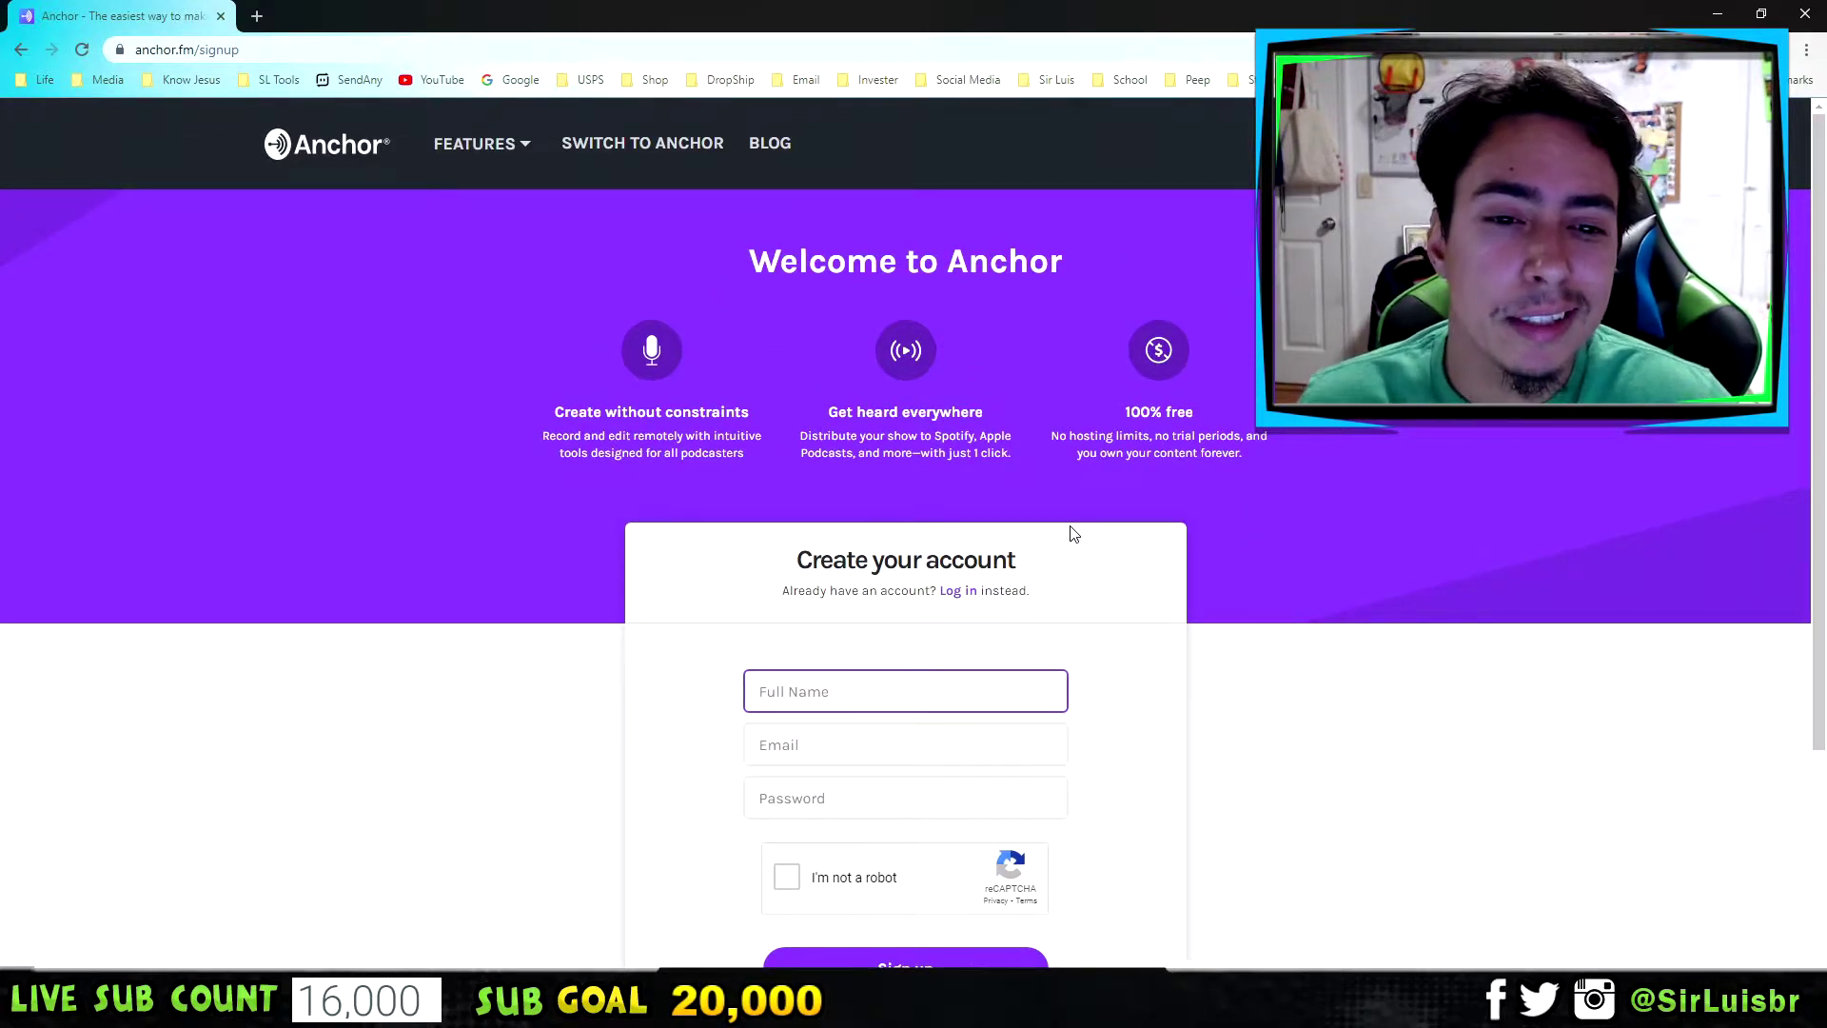
click(328, 143)
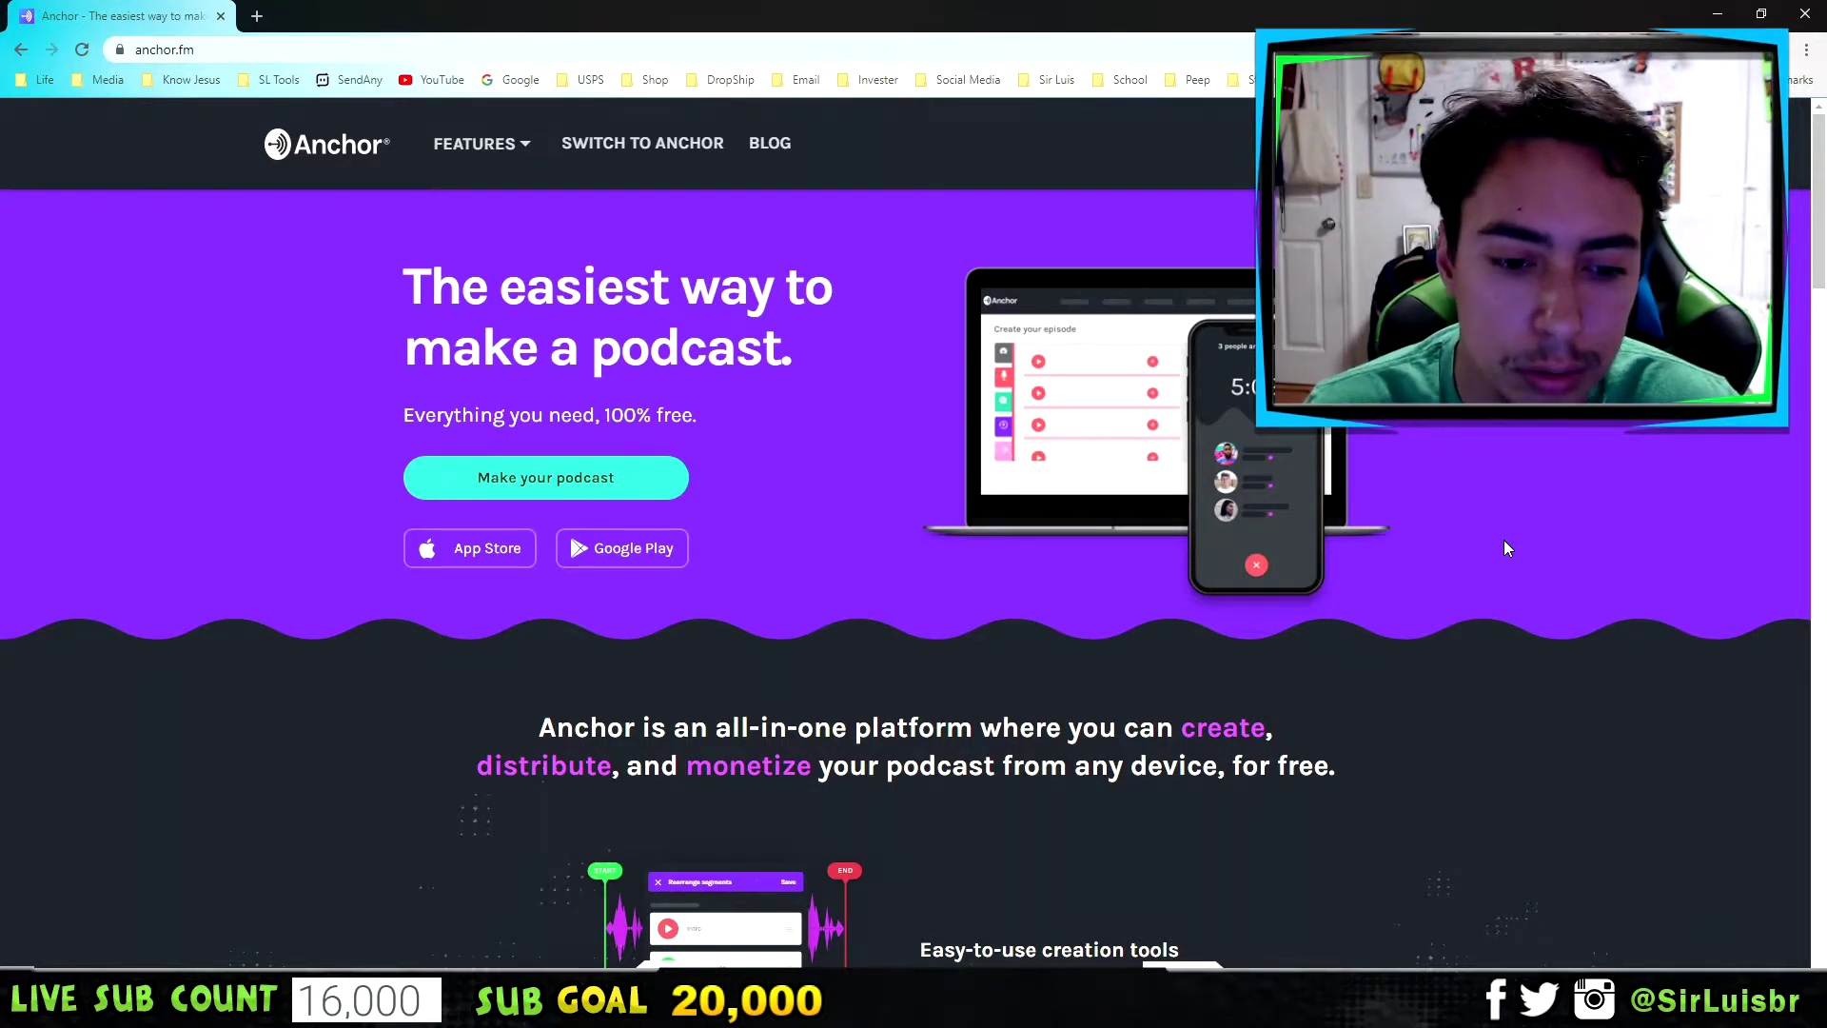
Close the browser, then scroll the public podcast page's listening platforms and three episodes
click(221, 16)
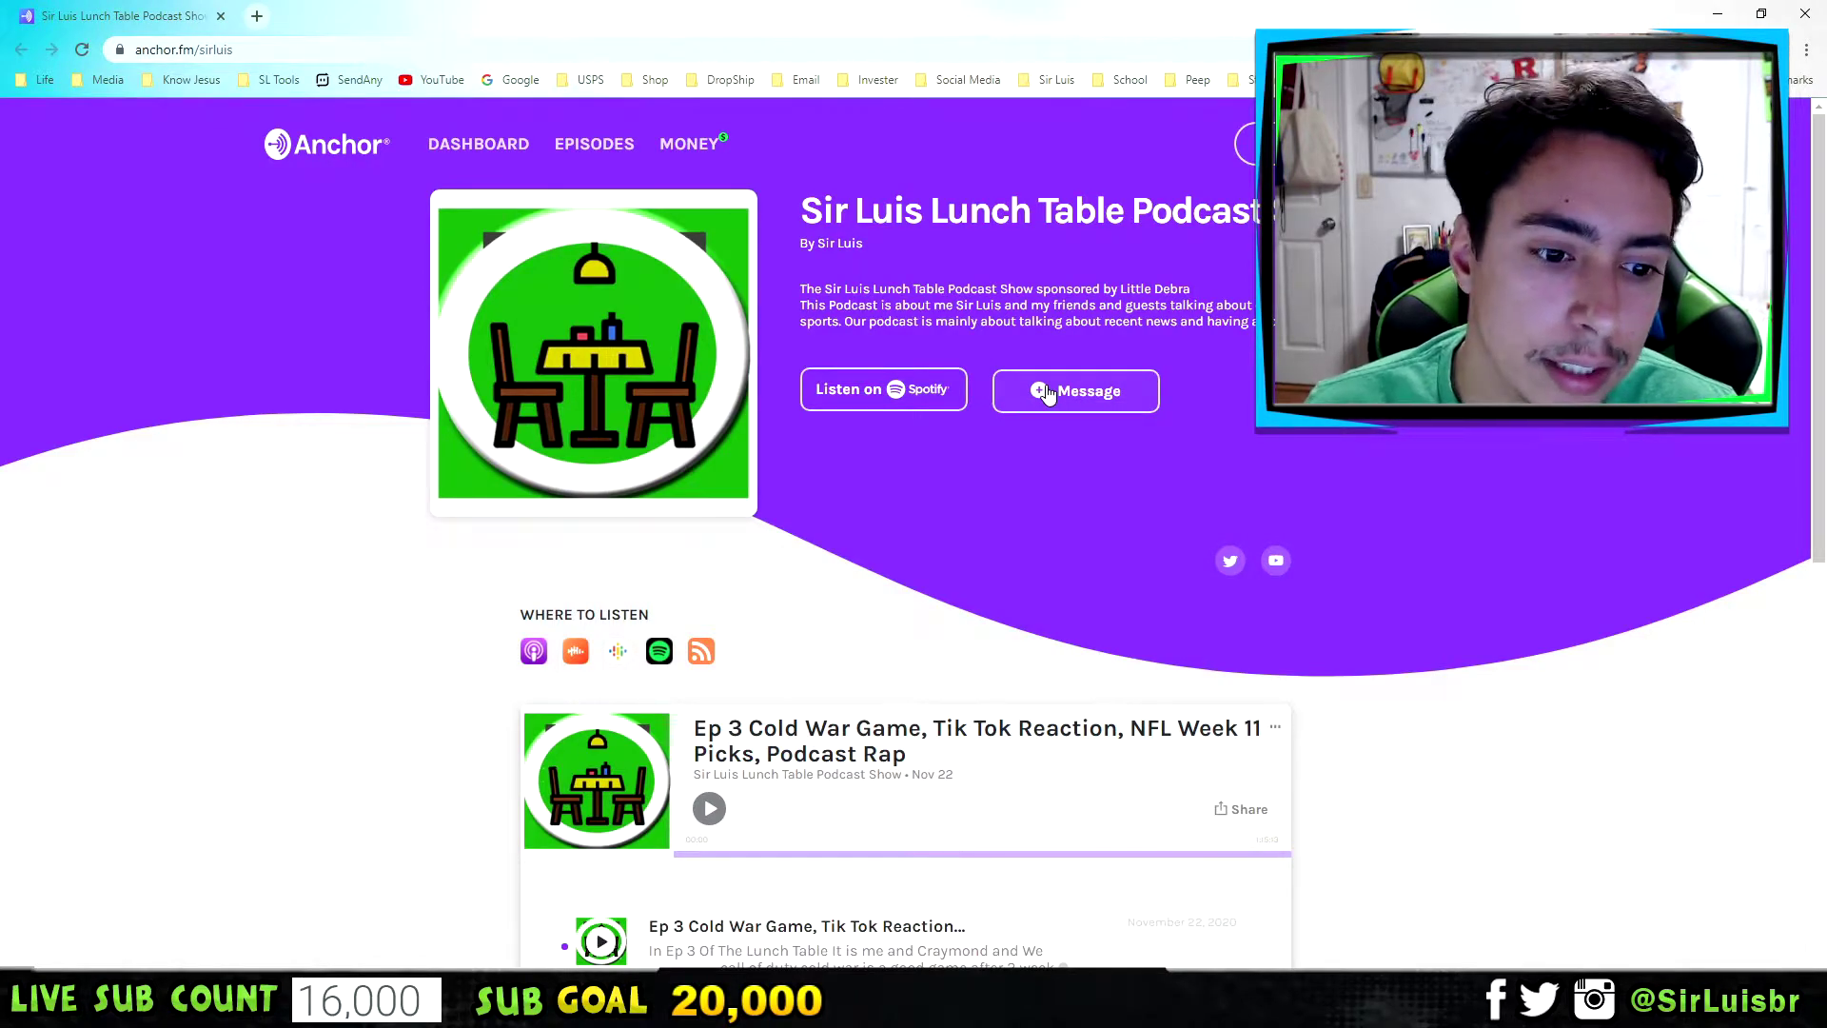
scroll(956, 518, down, 7)
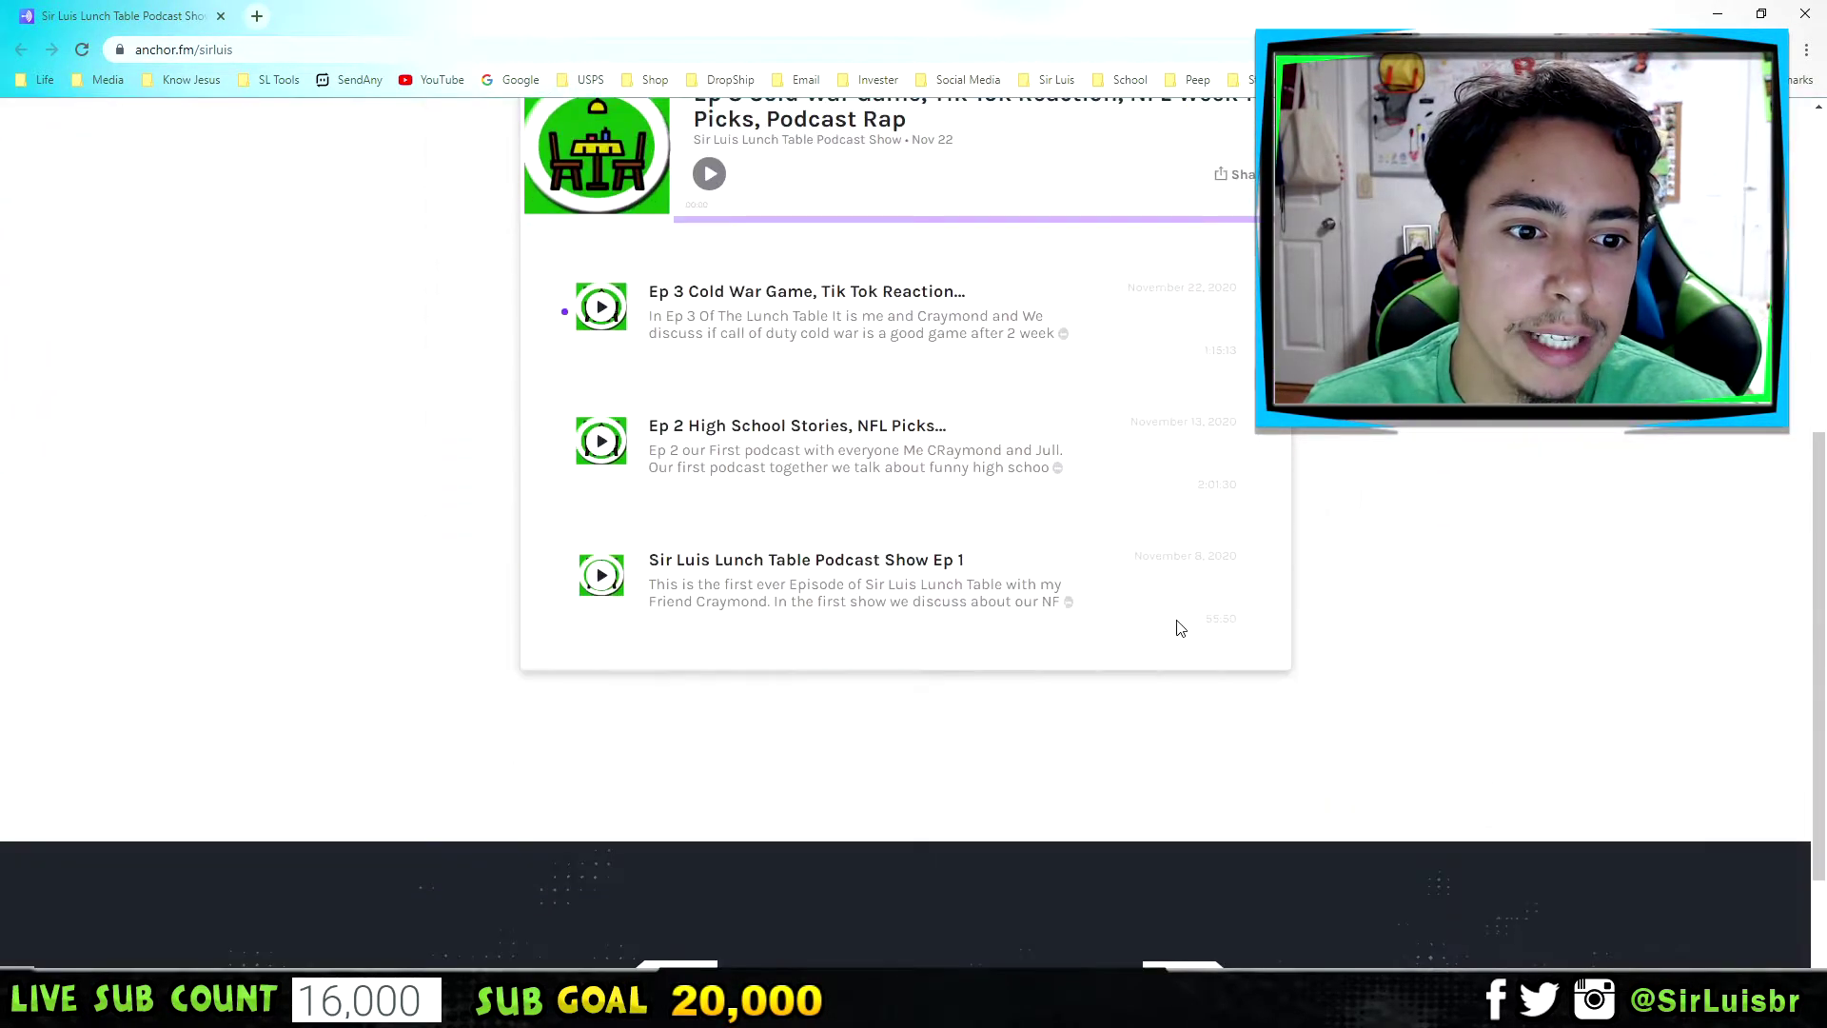
scroll(1175, 625, up, 2)
scroll(1085, 625, up, 2)
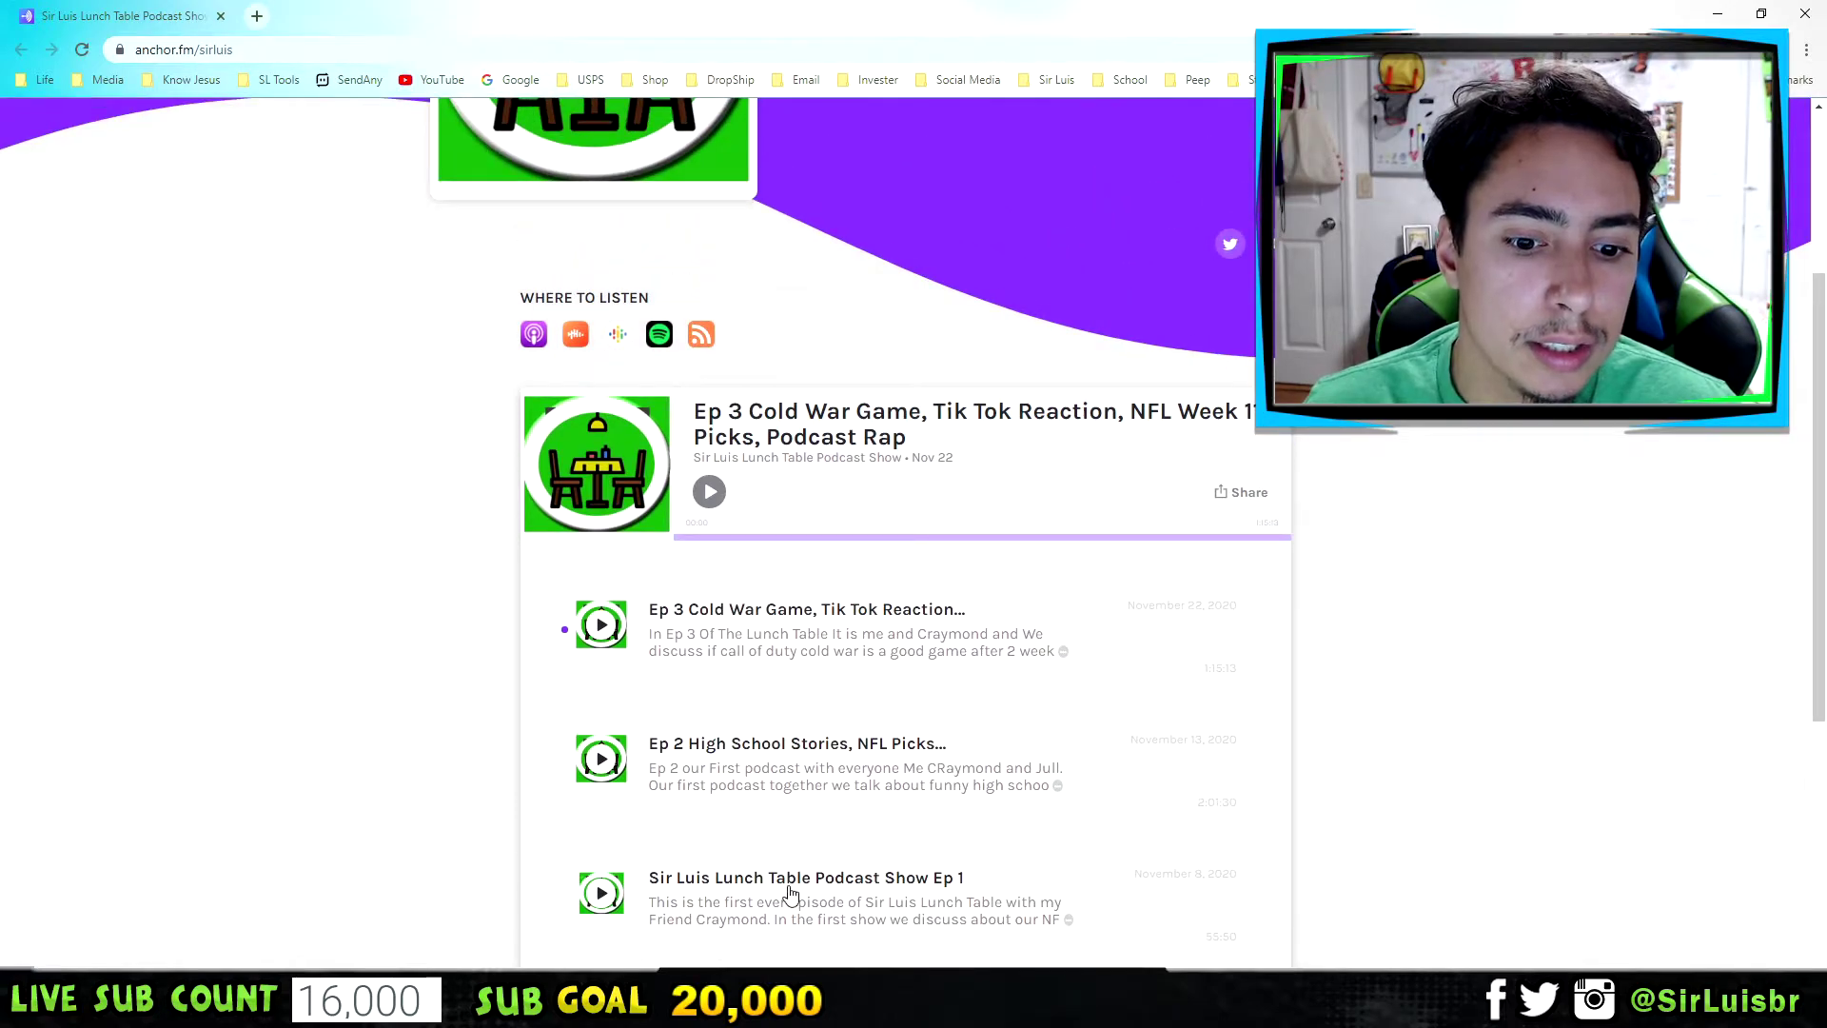
scroll(657, 642, up, 4)
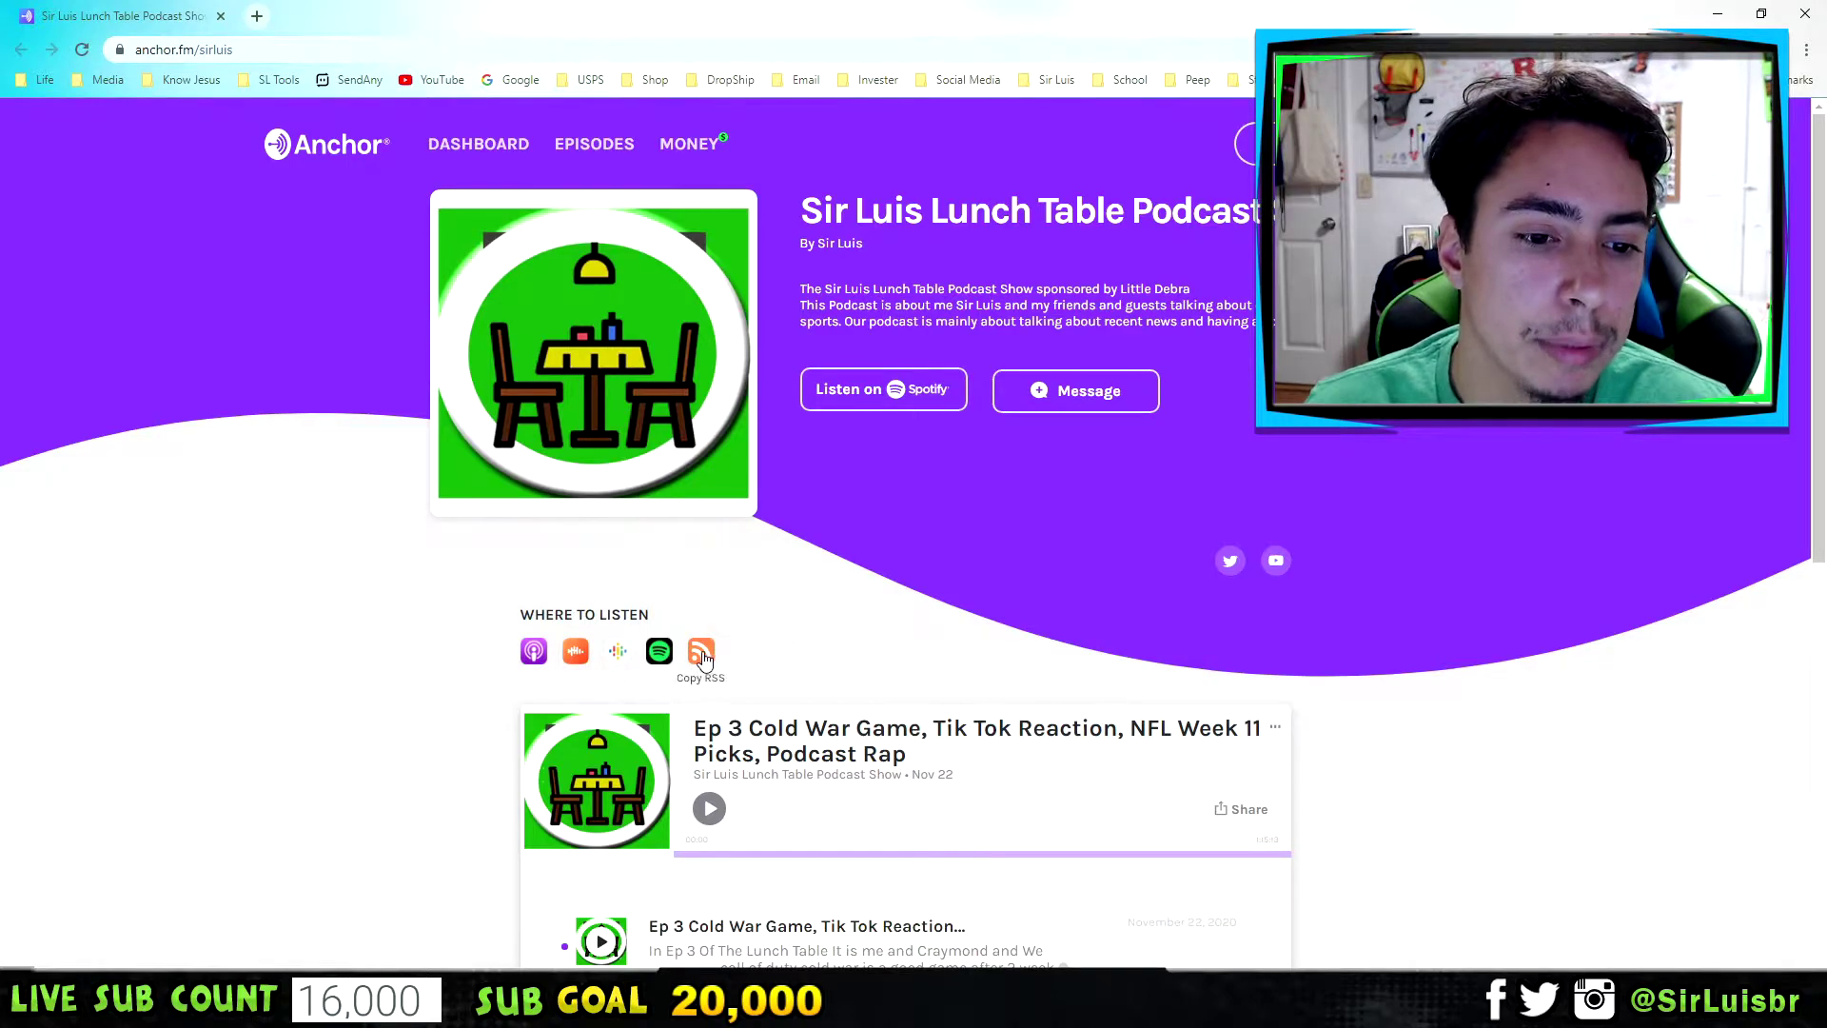
click(534, 653)
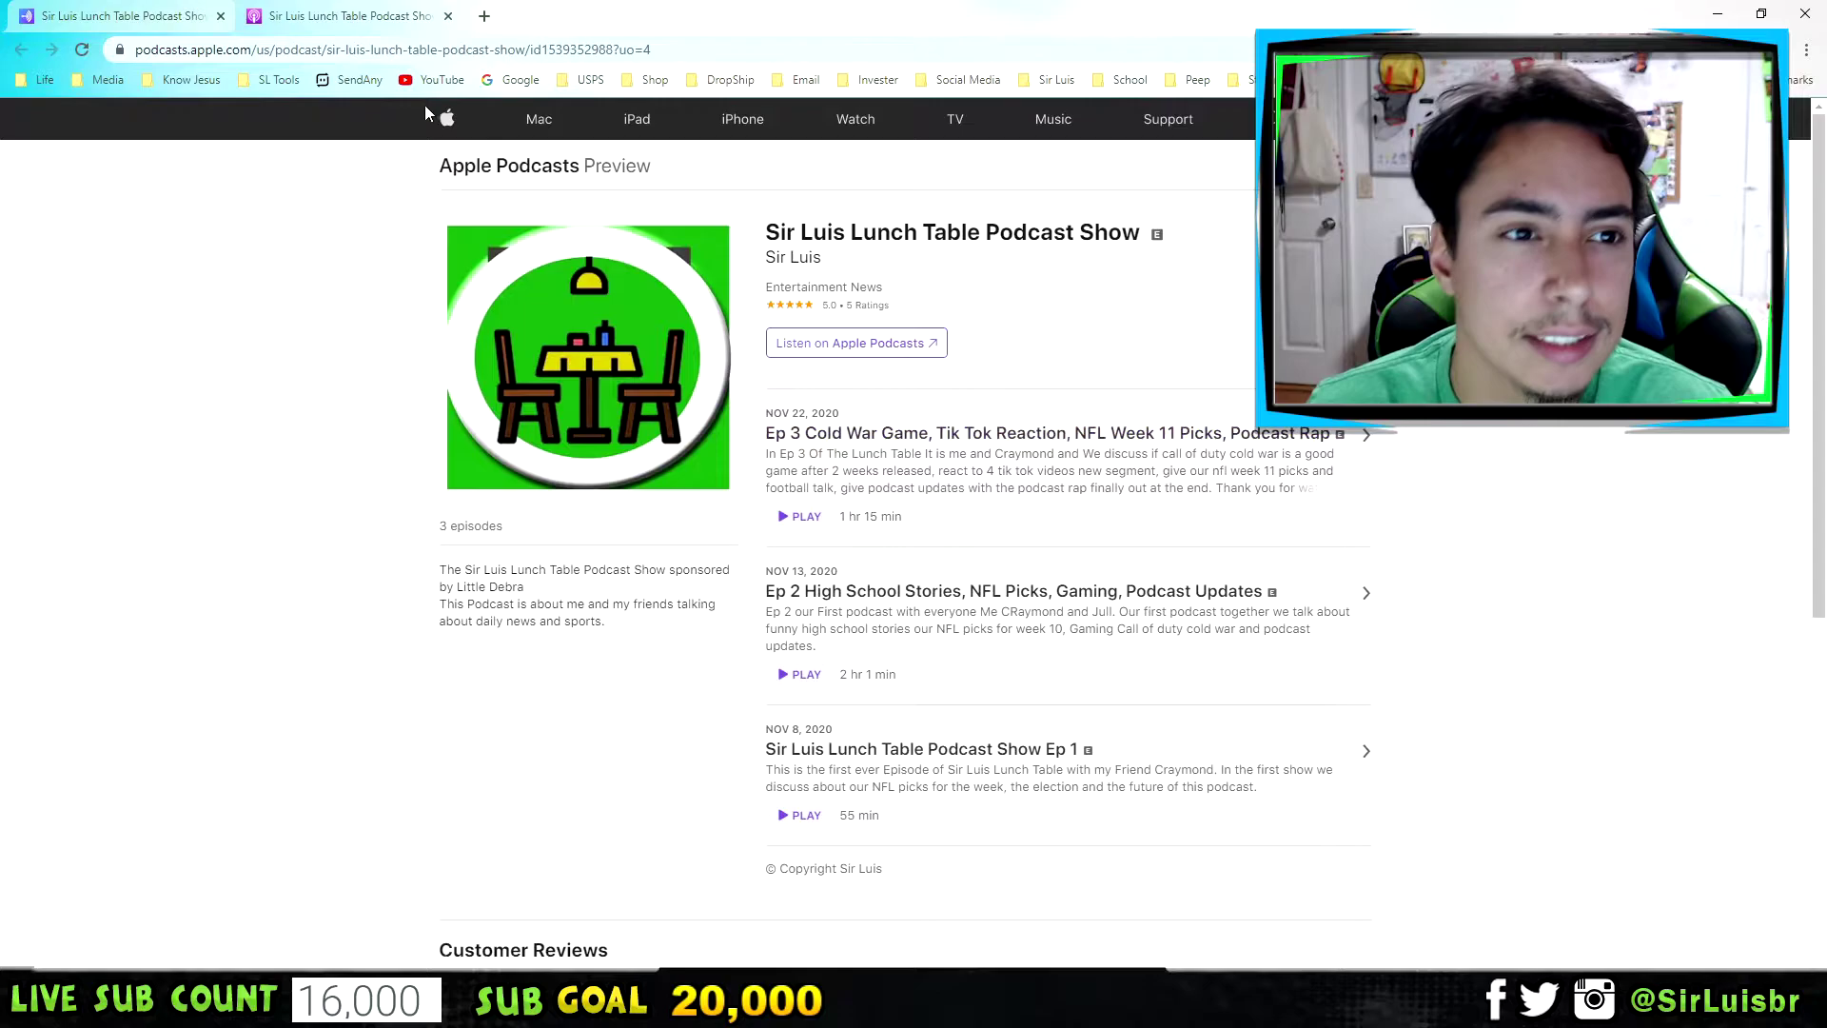
click(448, 16)
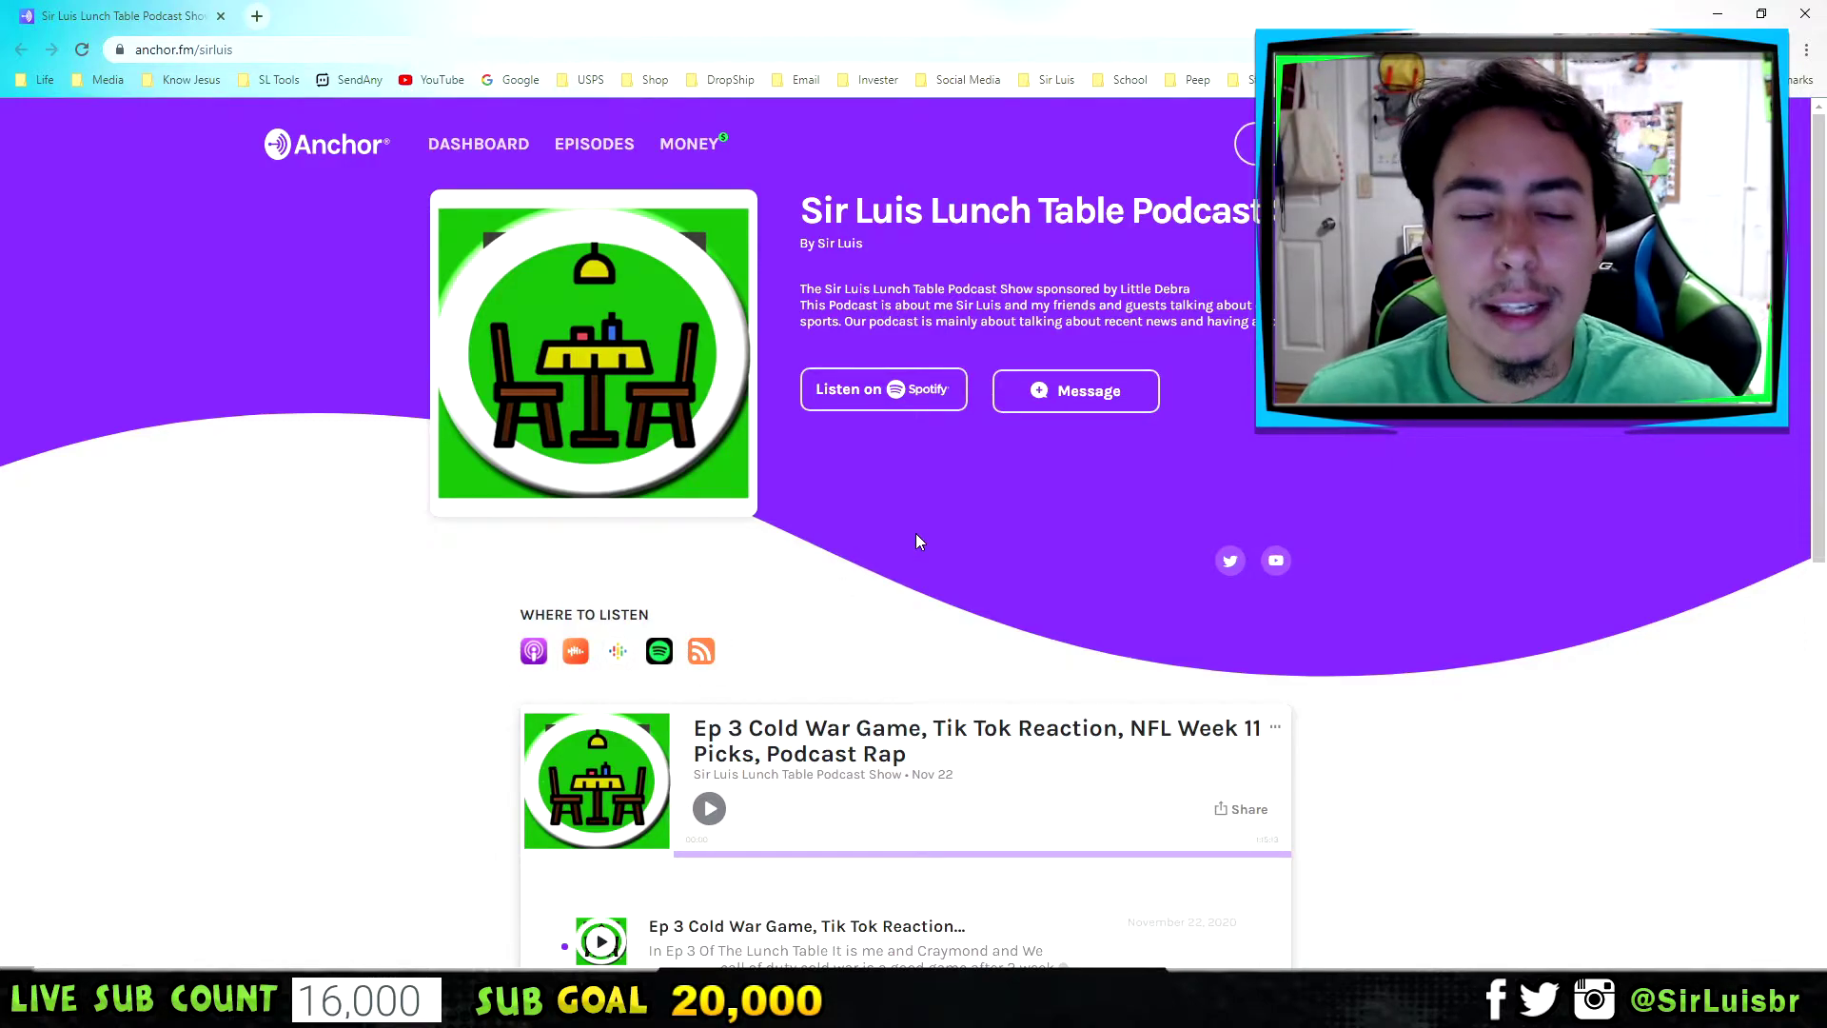
Go from the podcast dashboard to the Distribution page showing the RSS feed
click(318, 149)
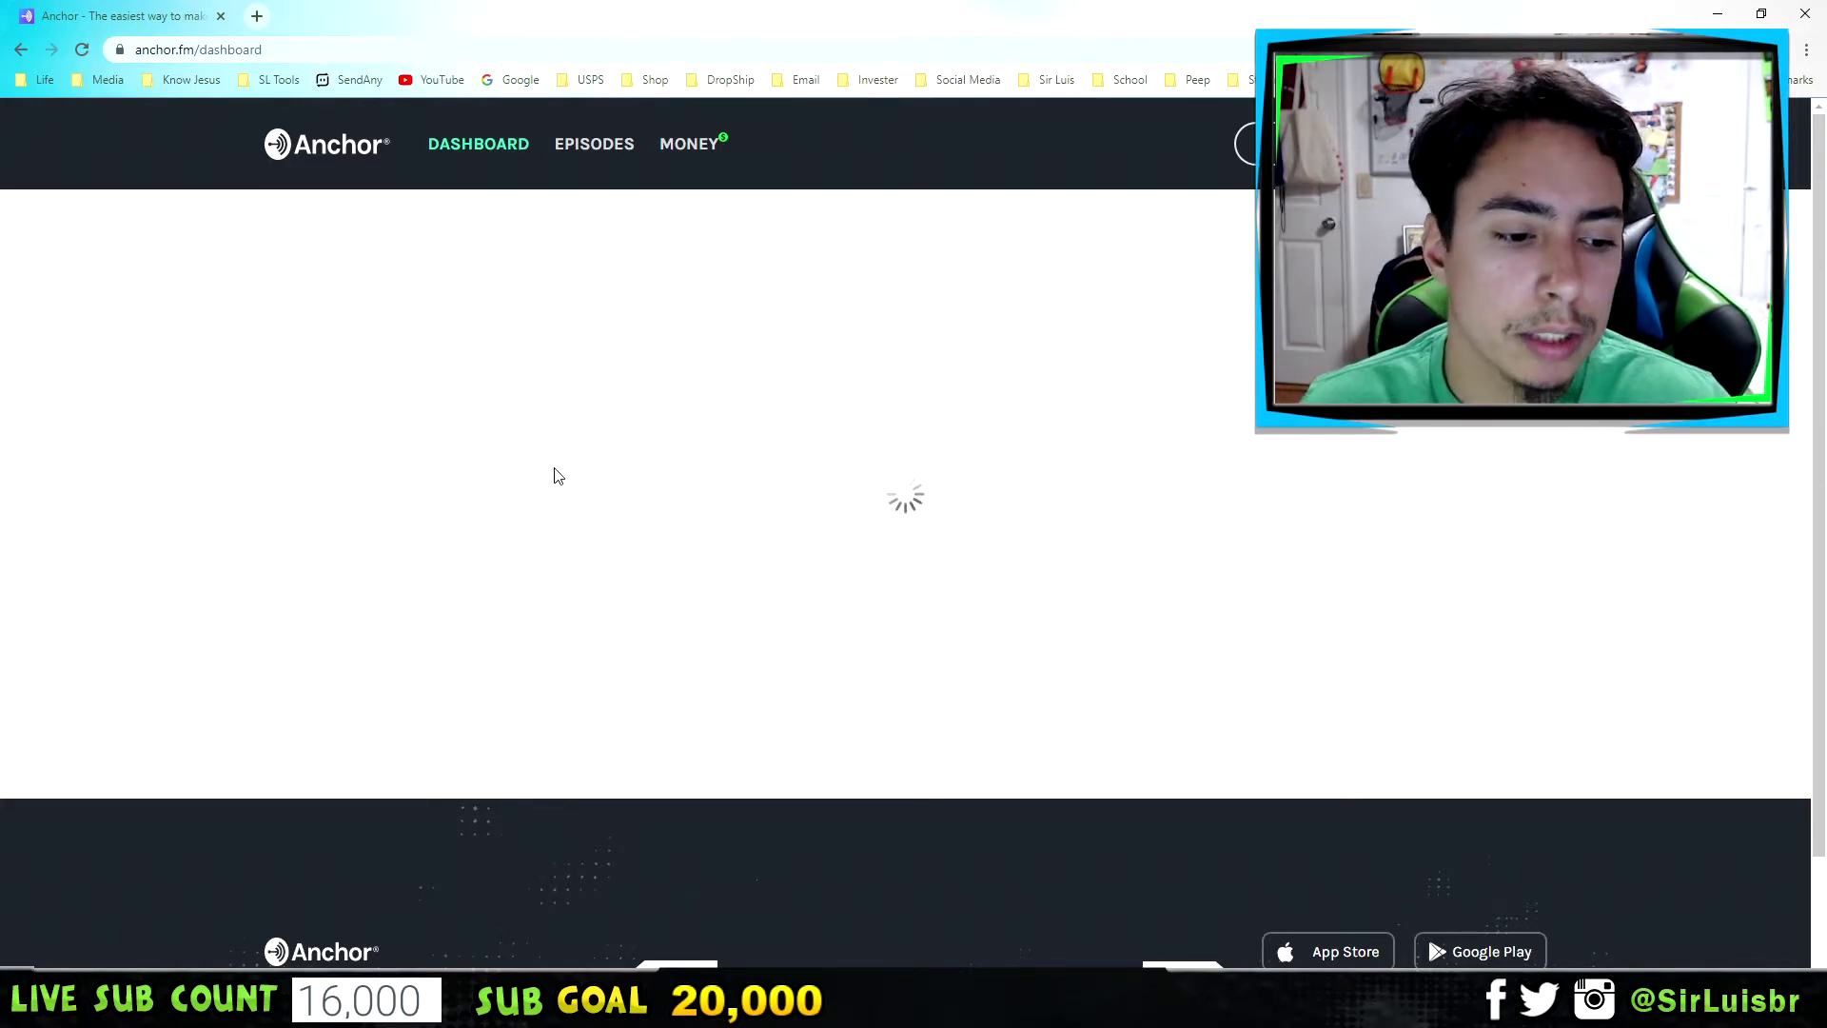
scroll(803, 526, down, 1)
scroll(803, 526, down, 2)
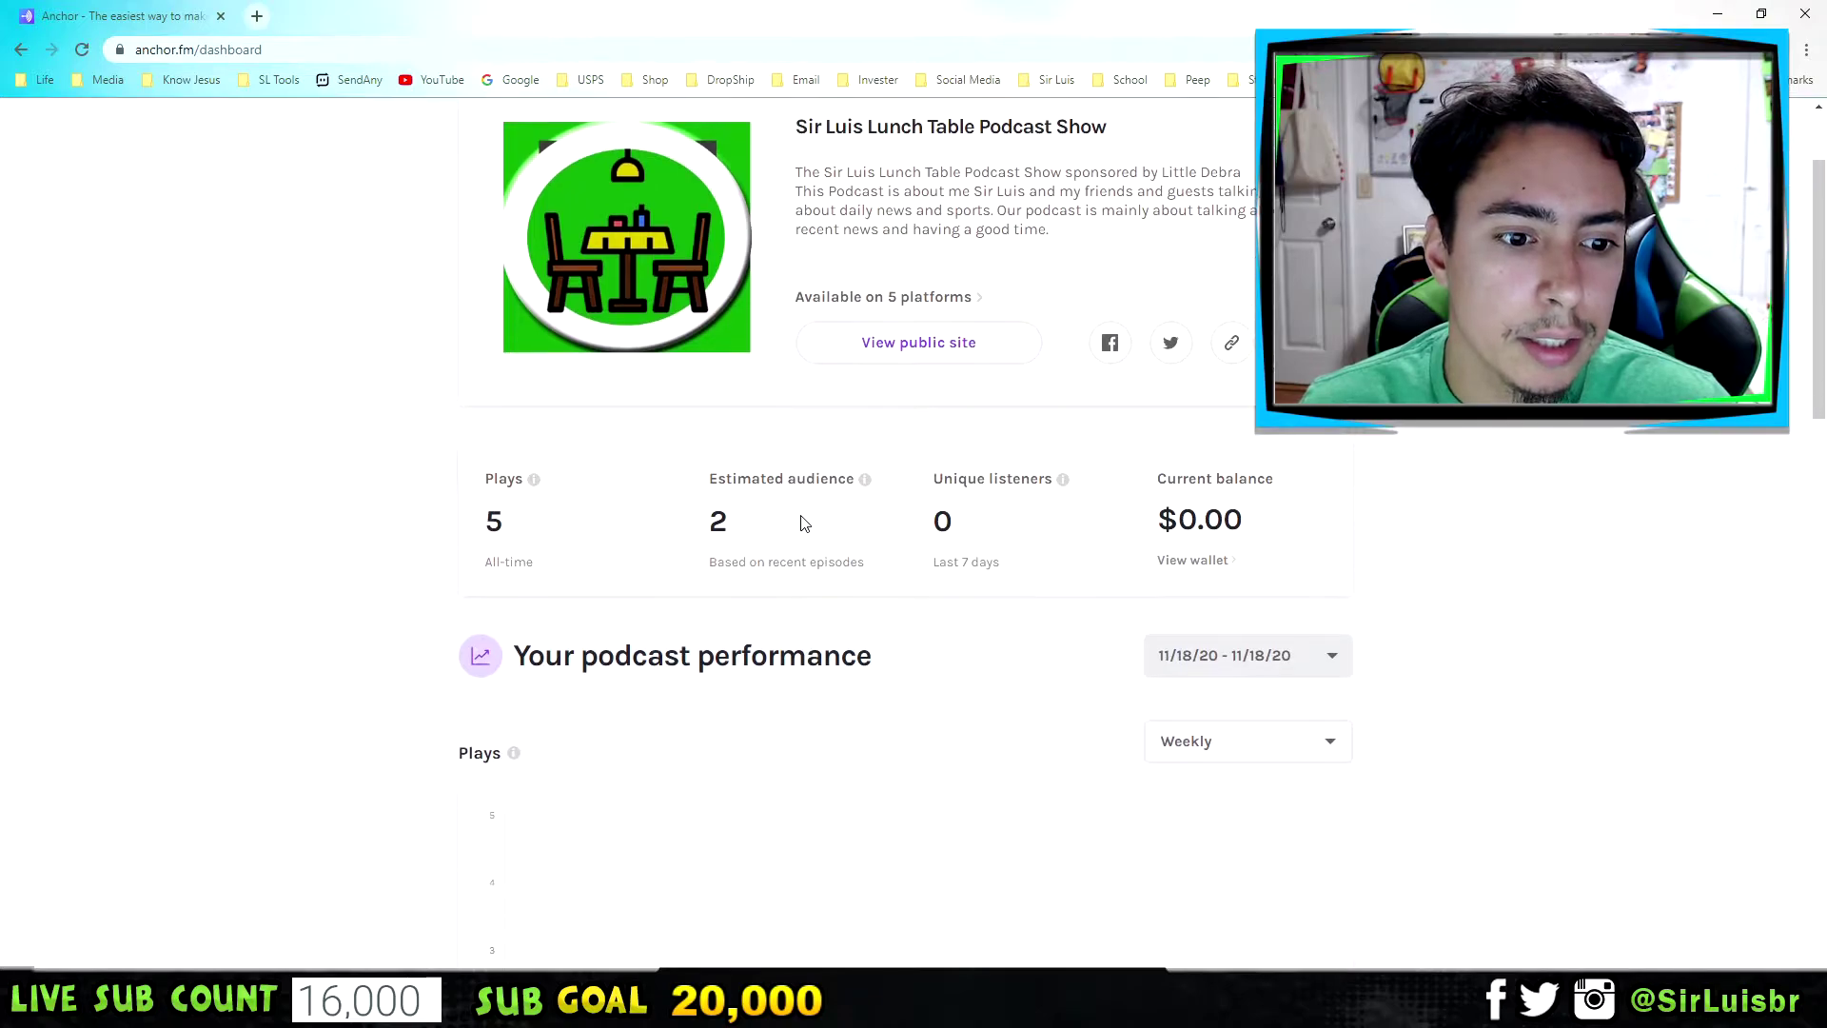
scroll(803, 522, up, 2)
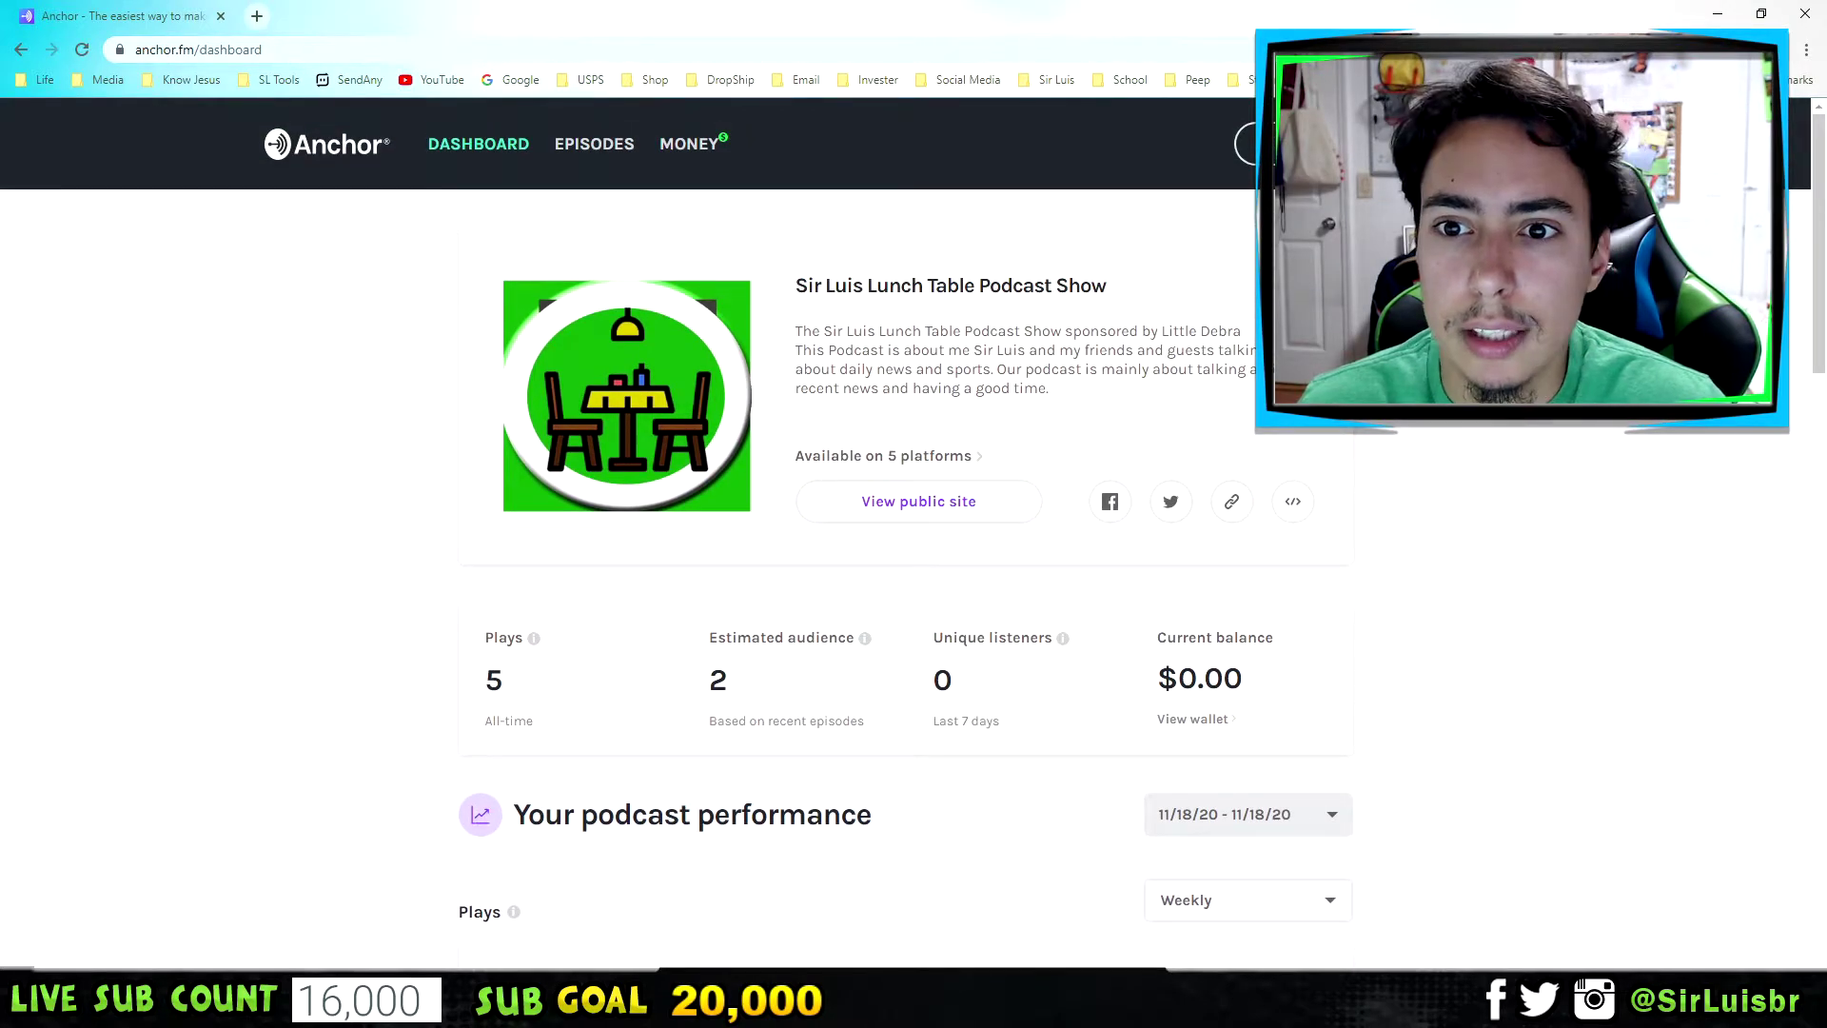
click(861, 456)
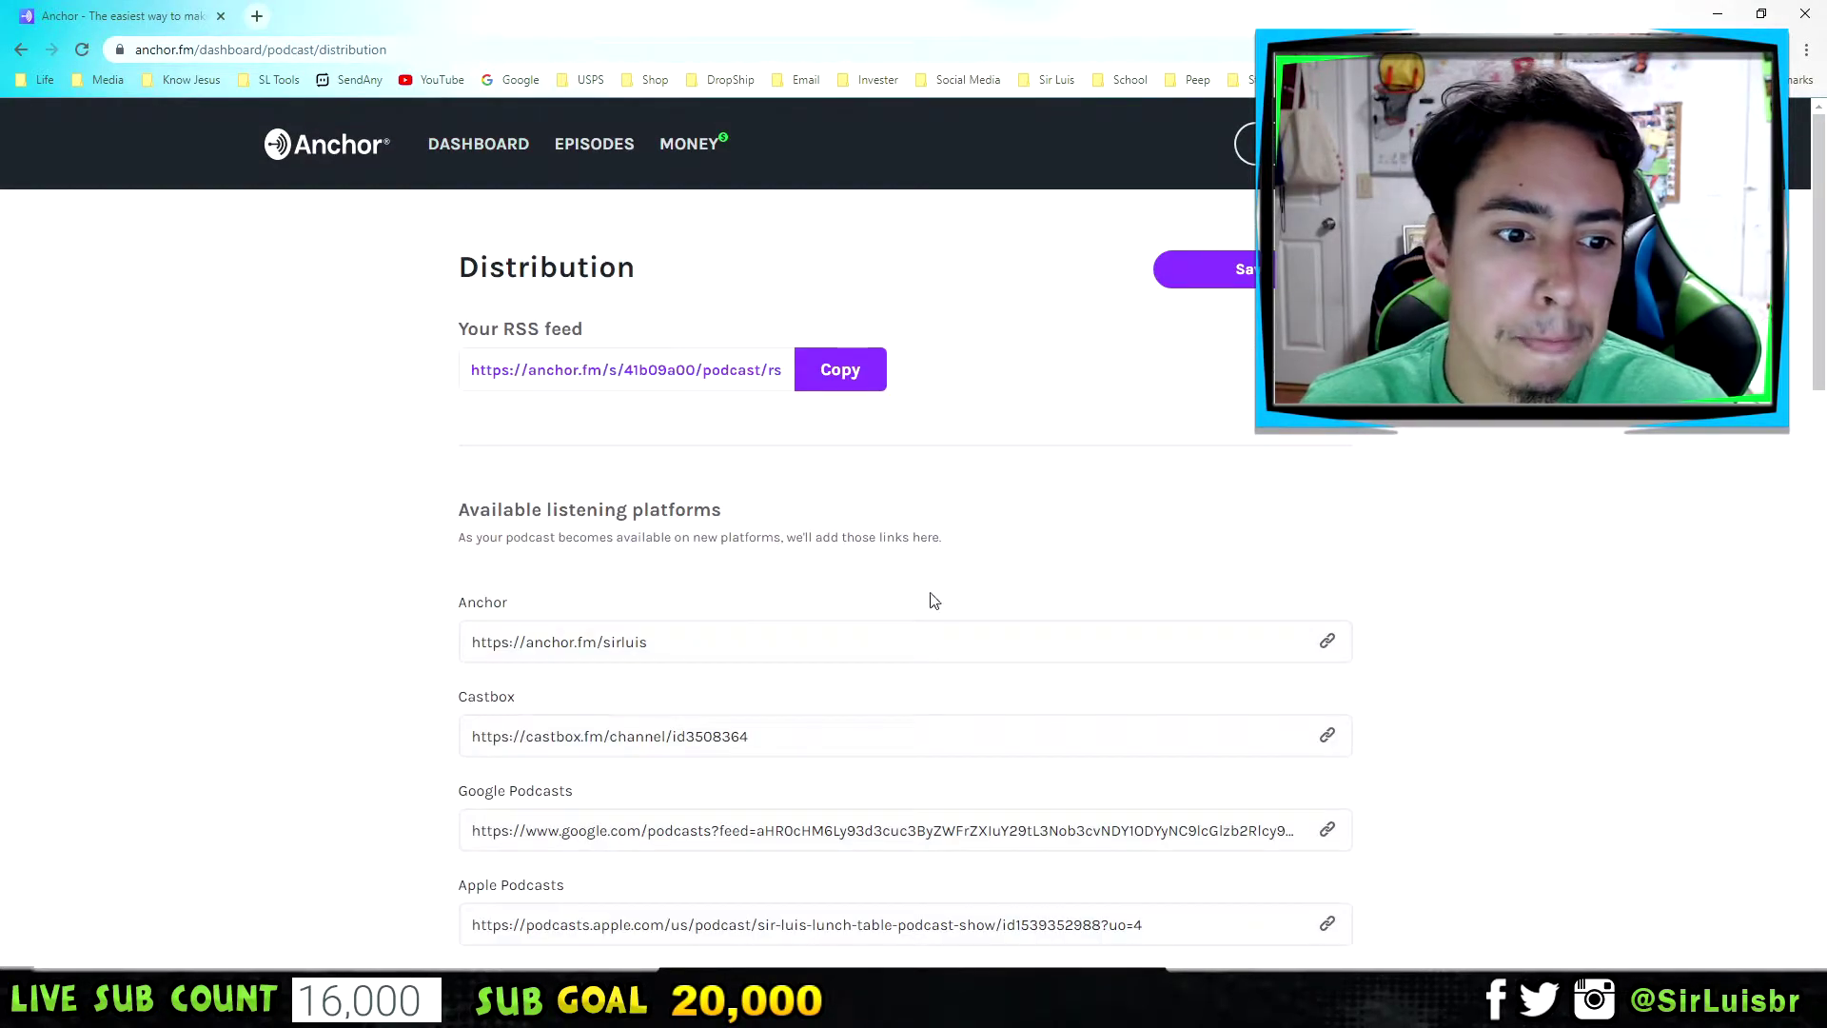
Copy the show's RSS feed address and move to the Podcasts Connect New Feed page
scroll(1126, 494, down, 2)
scroll(495, 456, up, 2)
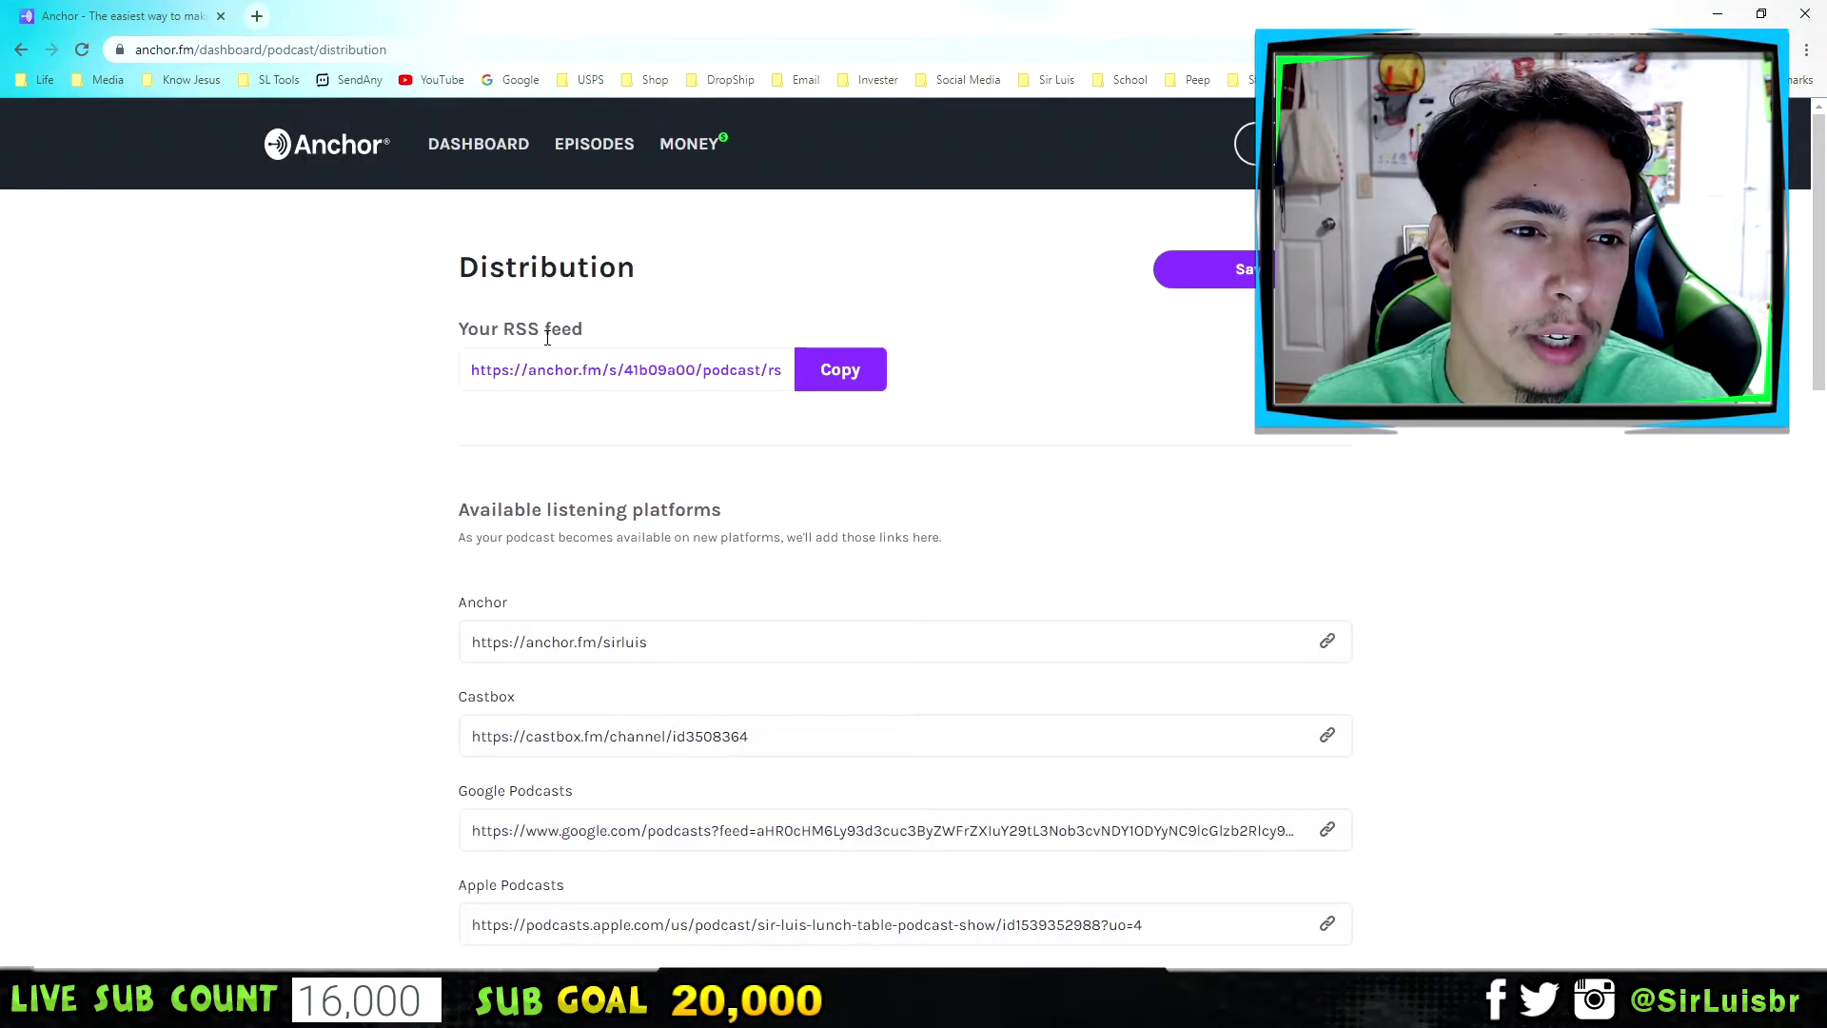
click(841, 370)
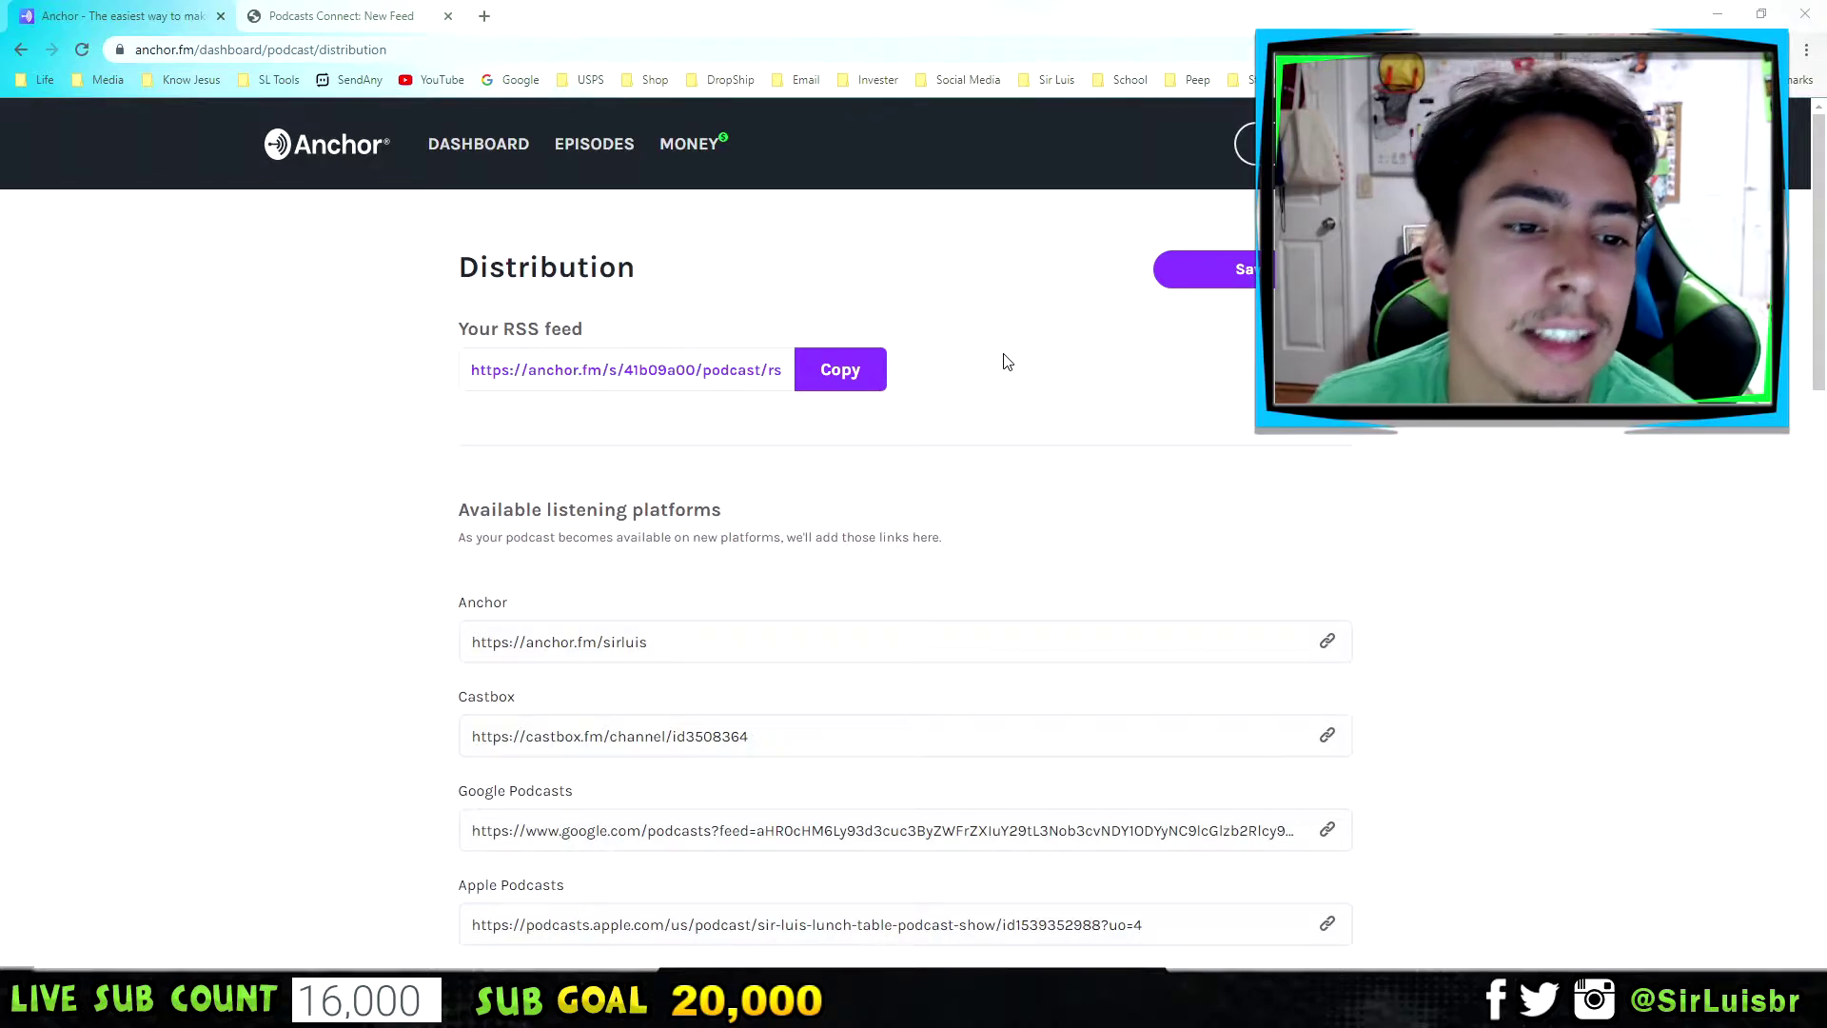
click(850, 390)
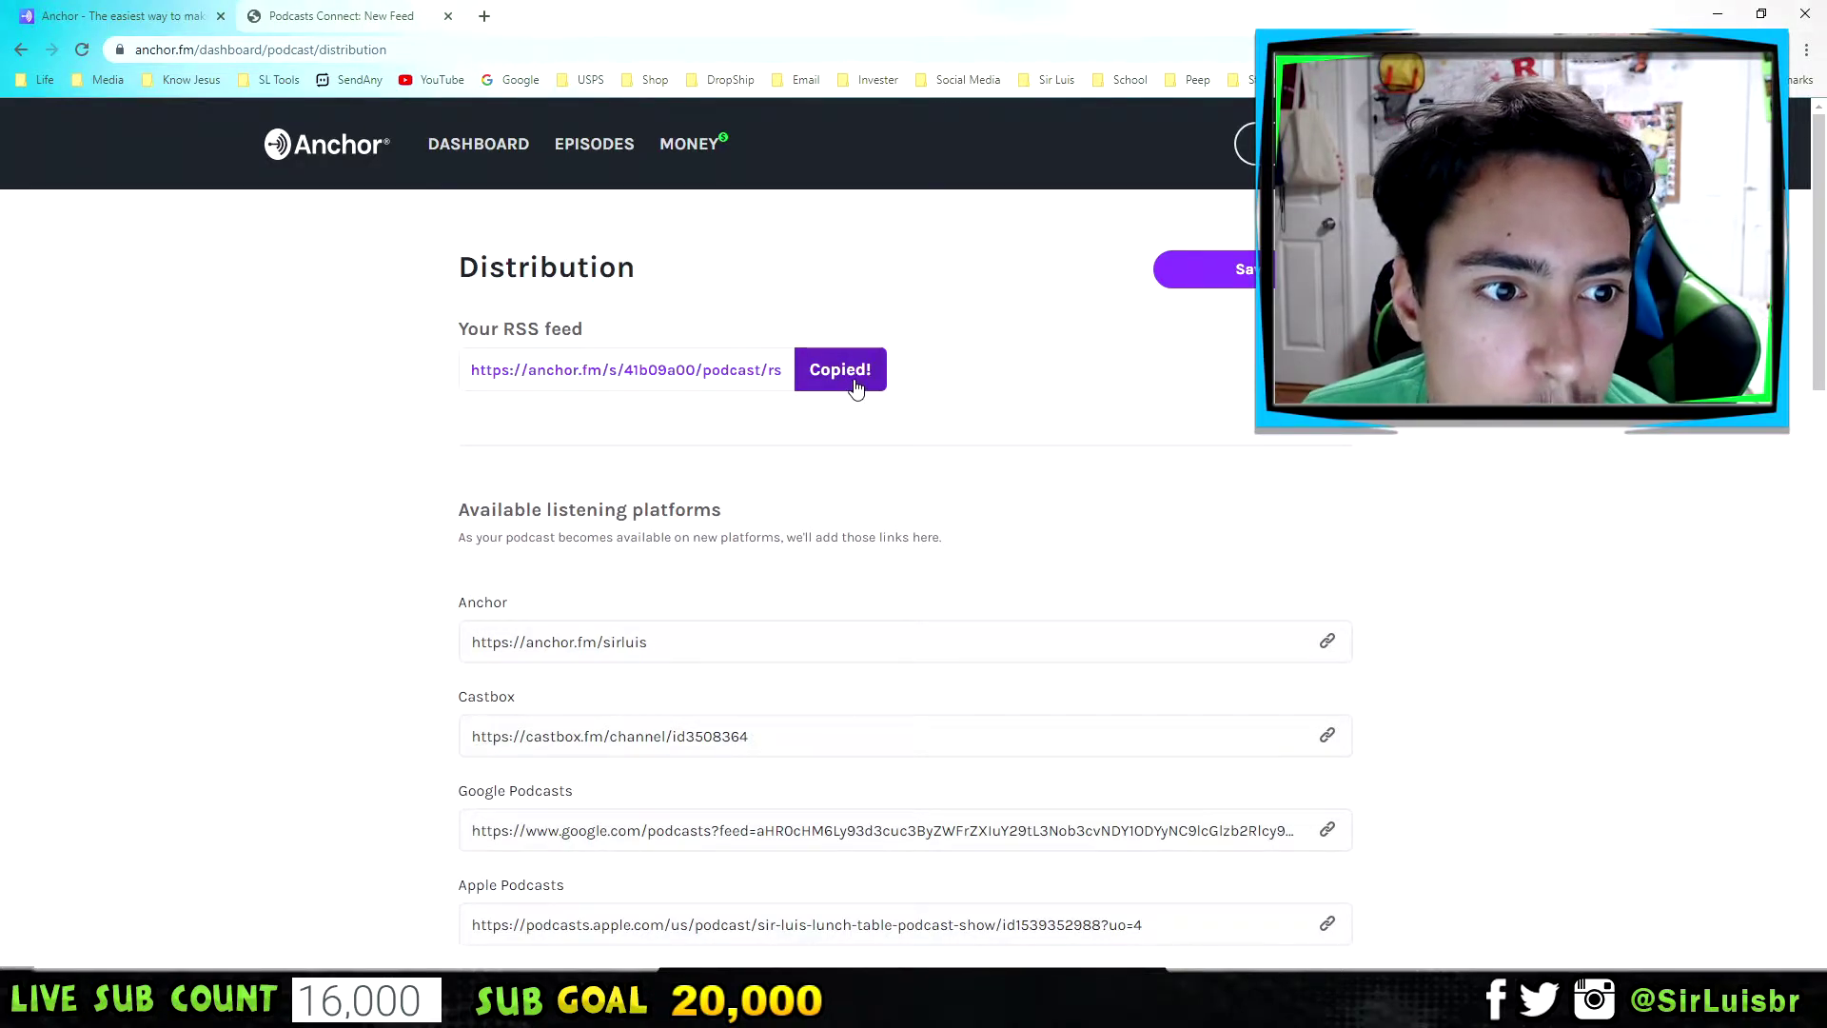
click(357, 15)
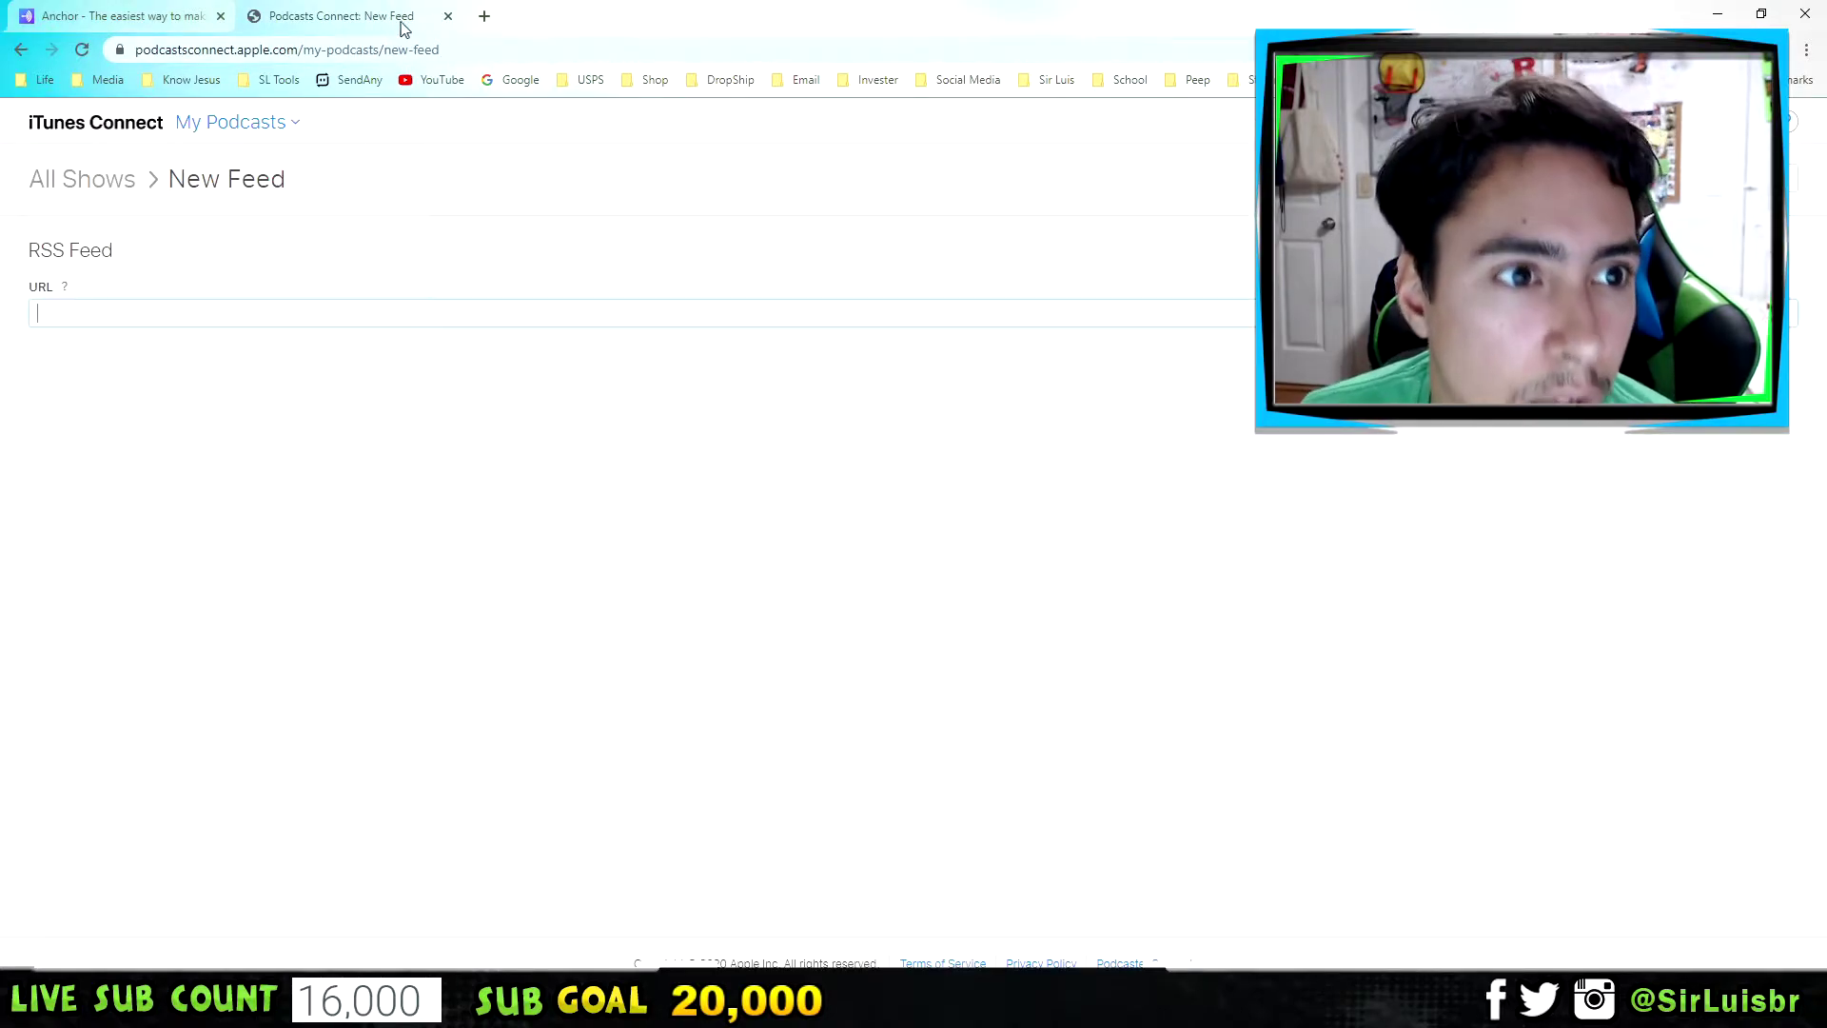
Open Google in a new tab and search for 'podcast connet'
click(485, 16)
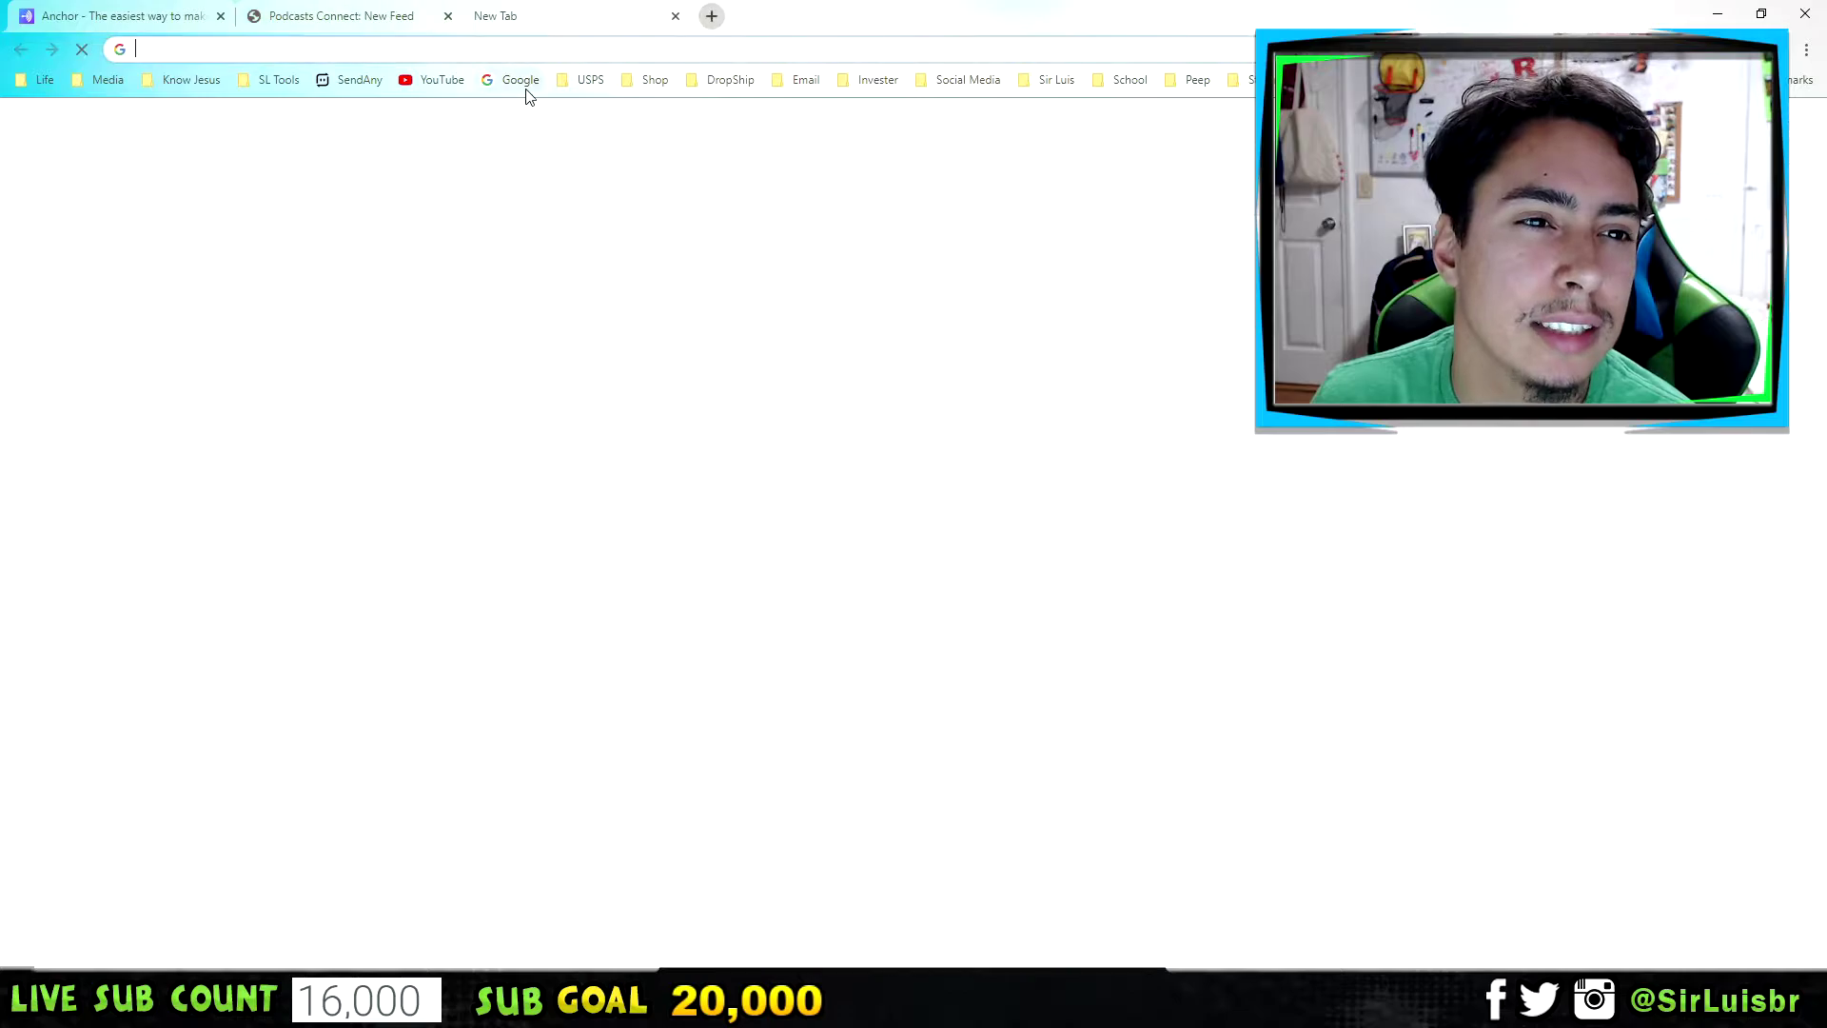
click(521, 80)
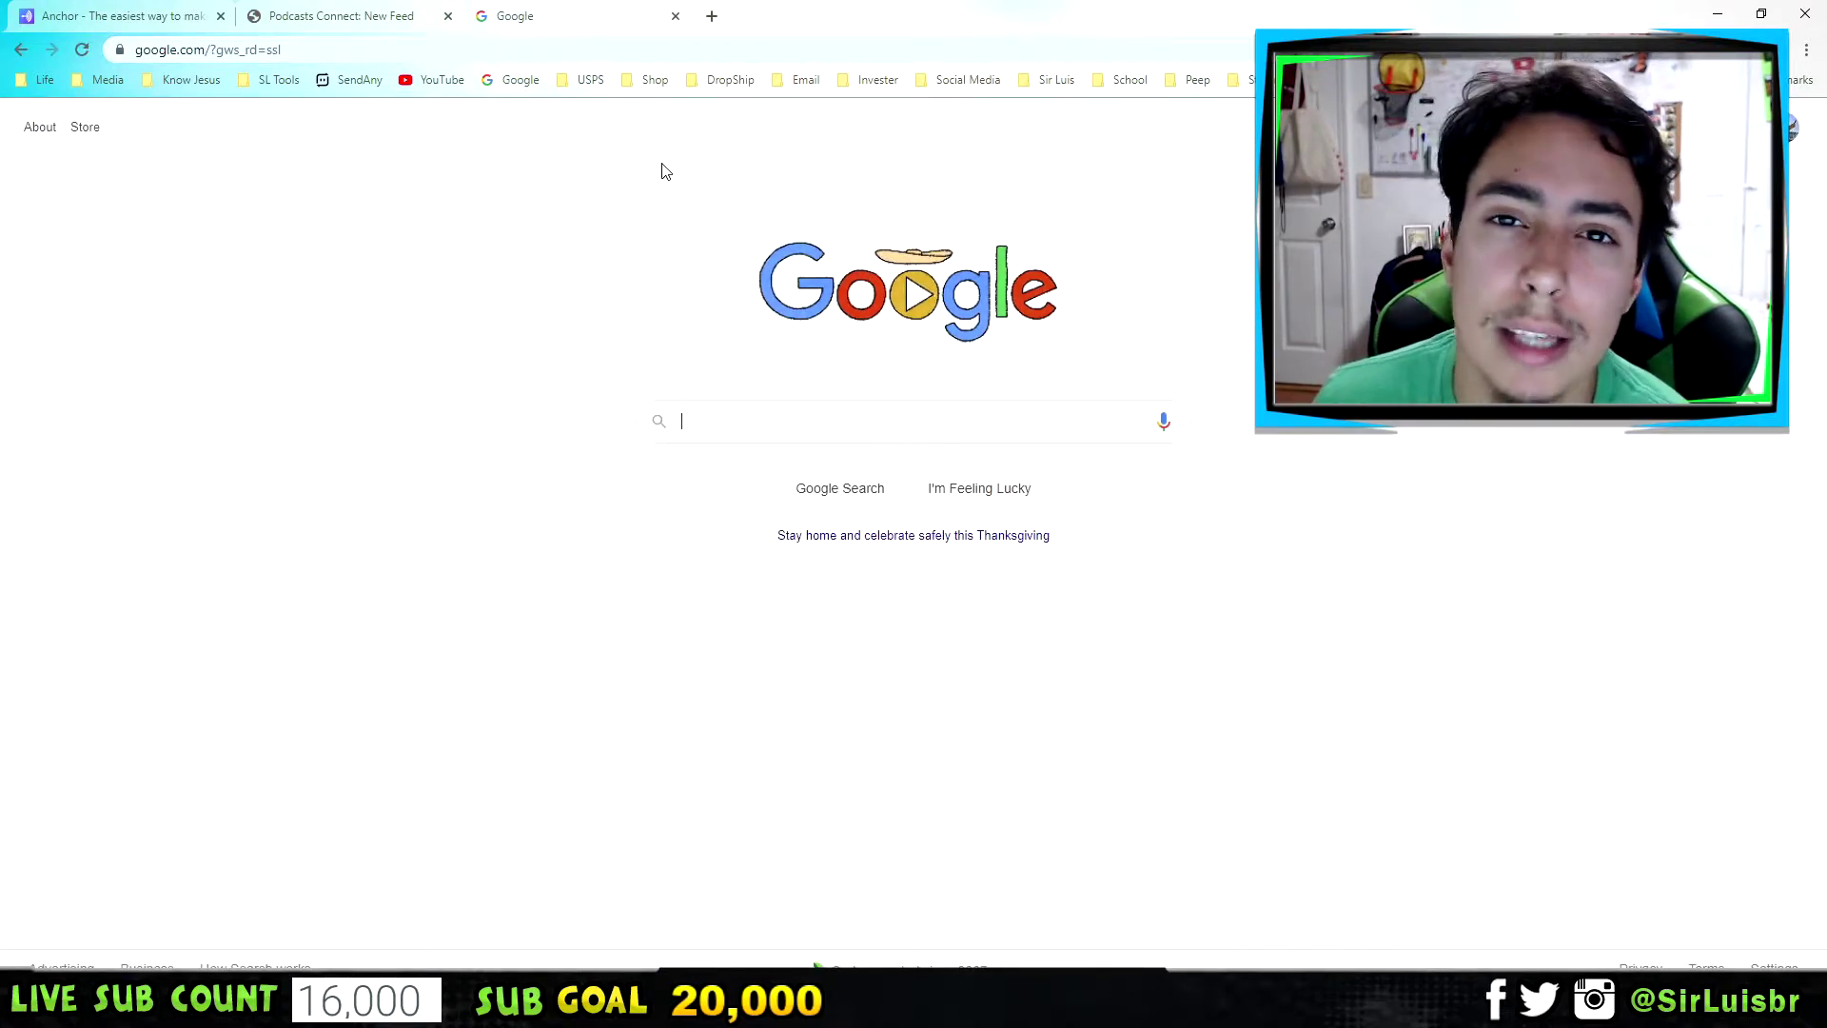
click(677, 16)
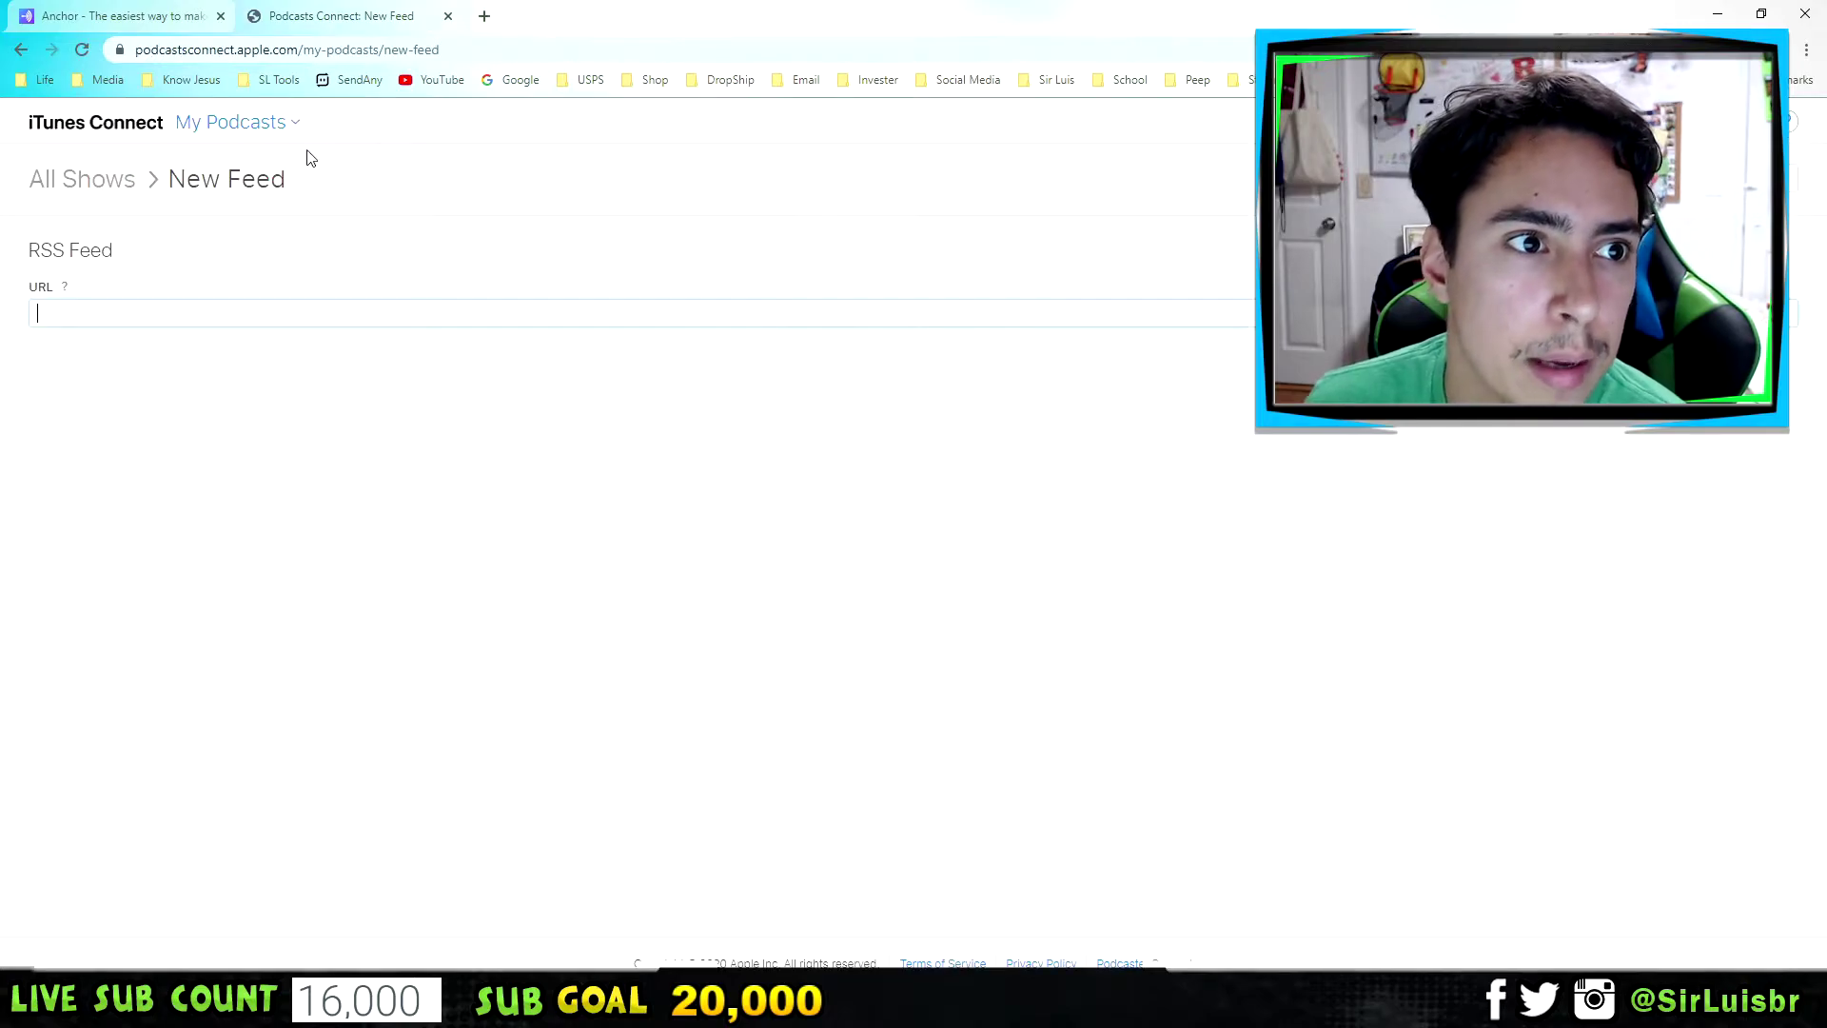
click(484, 16)
text(g)
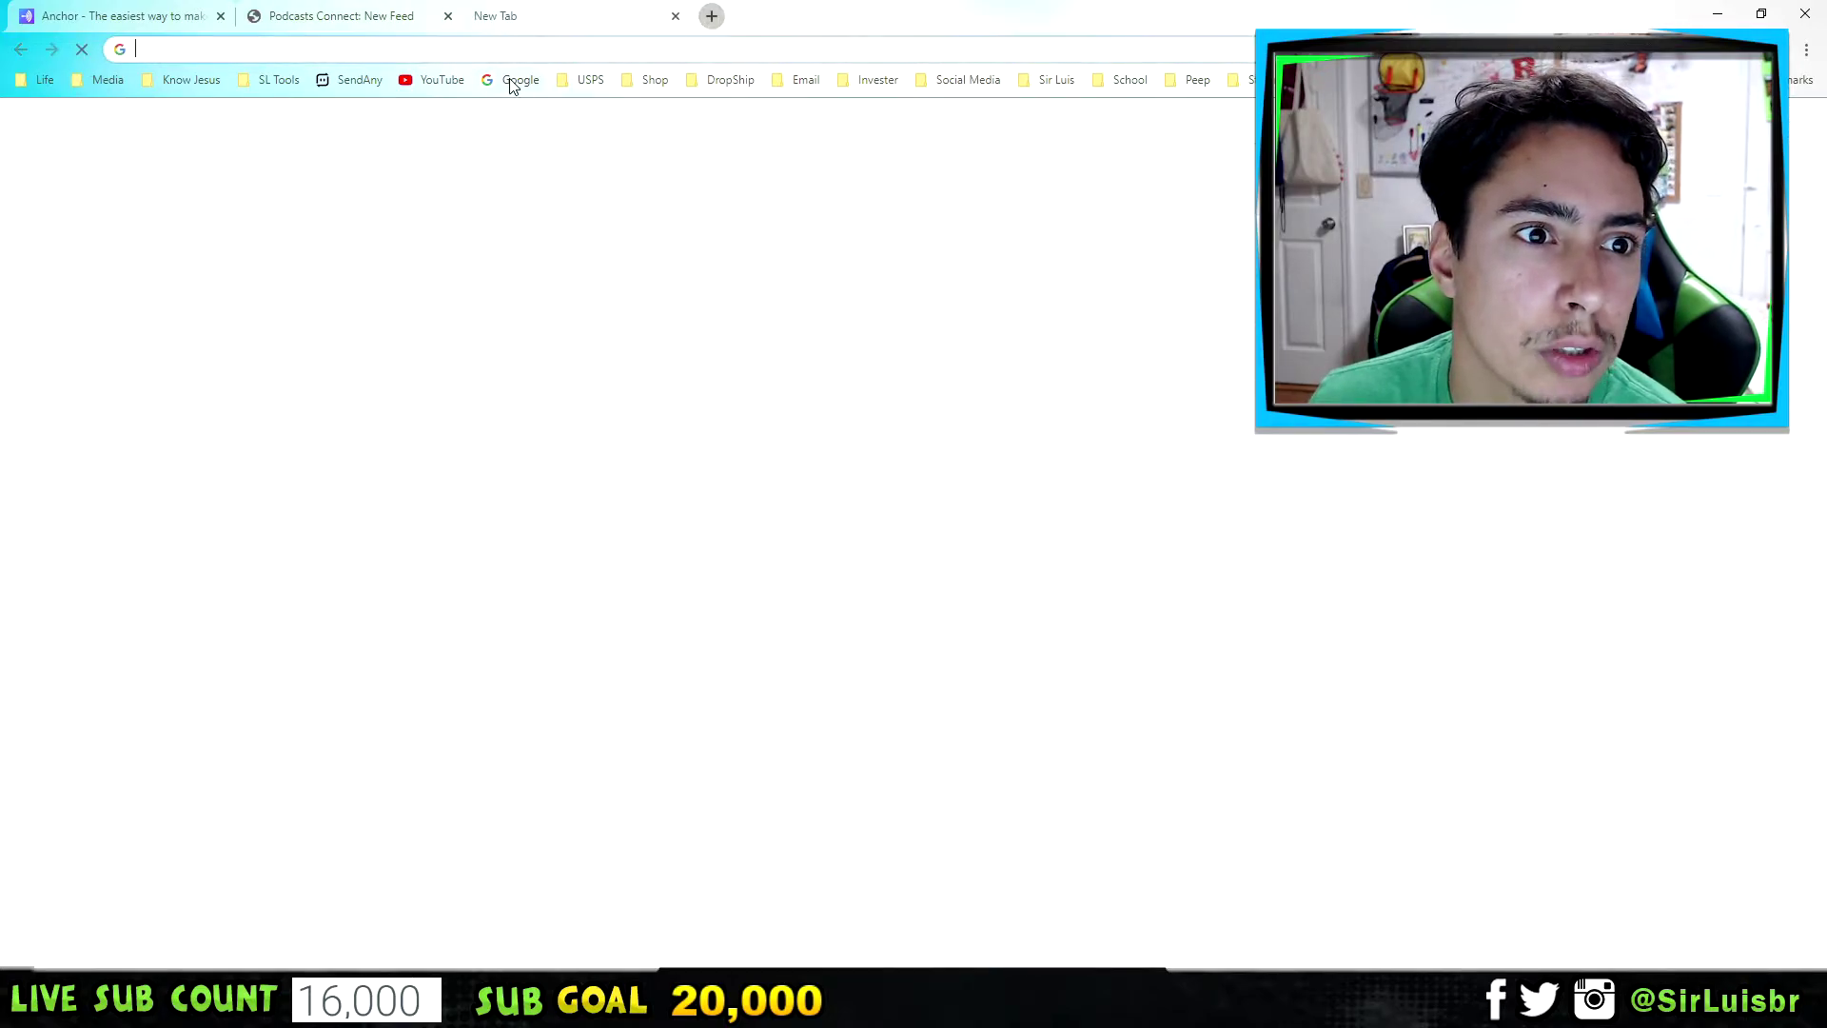
key(Return)
text(podcas)
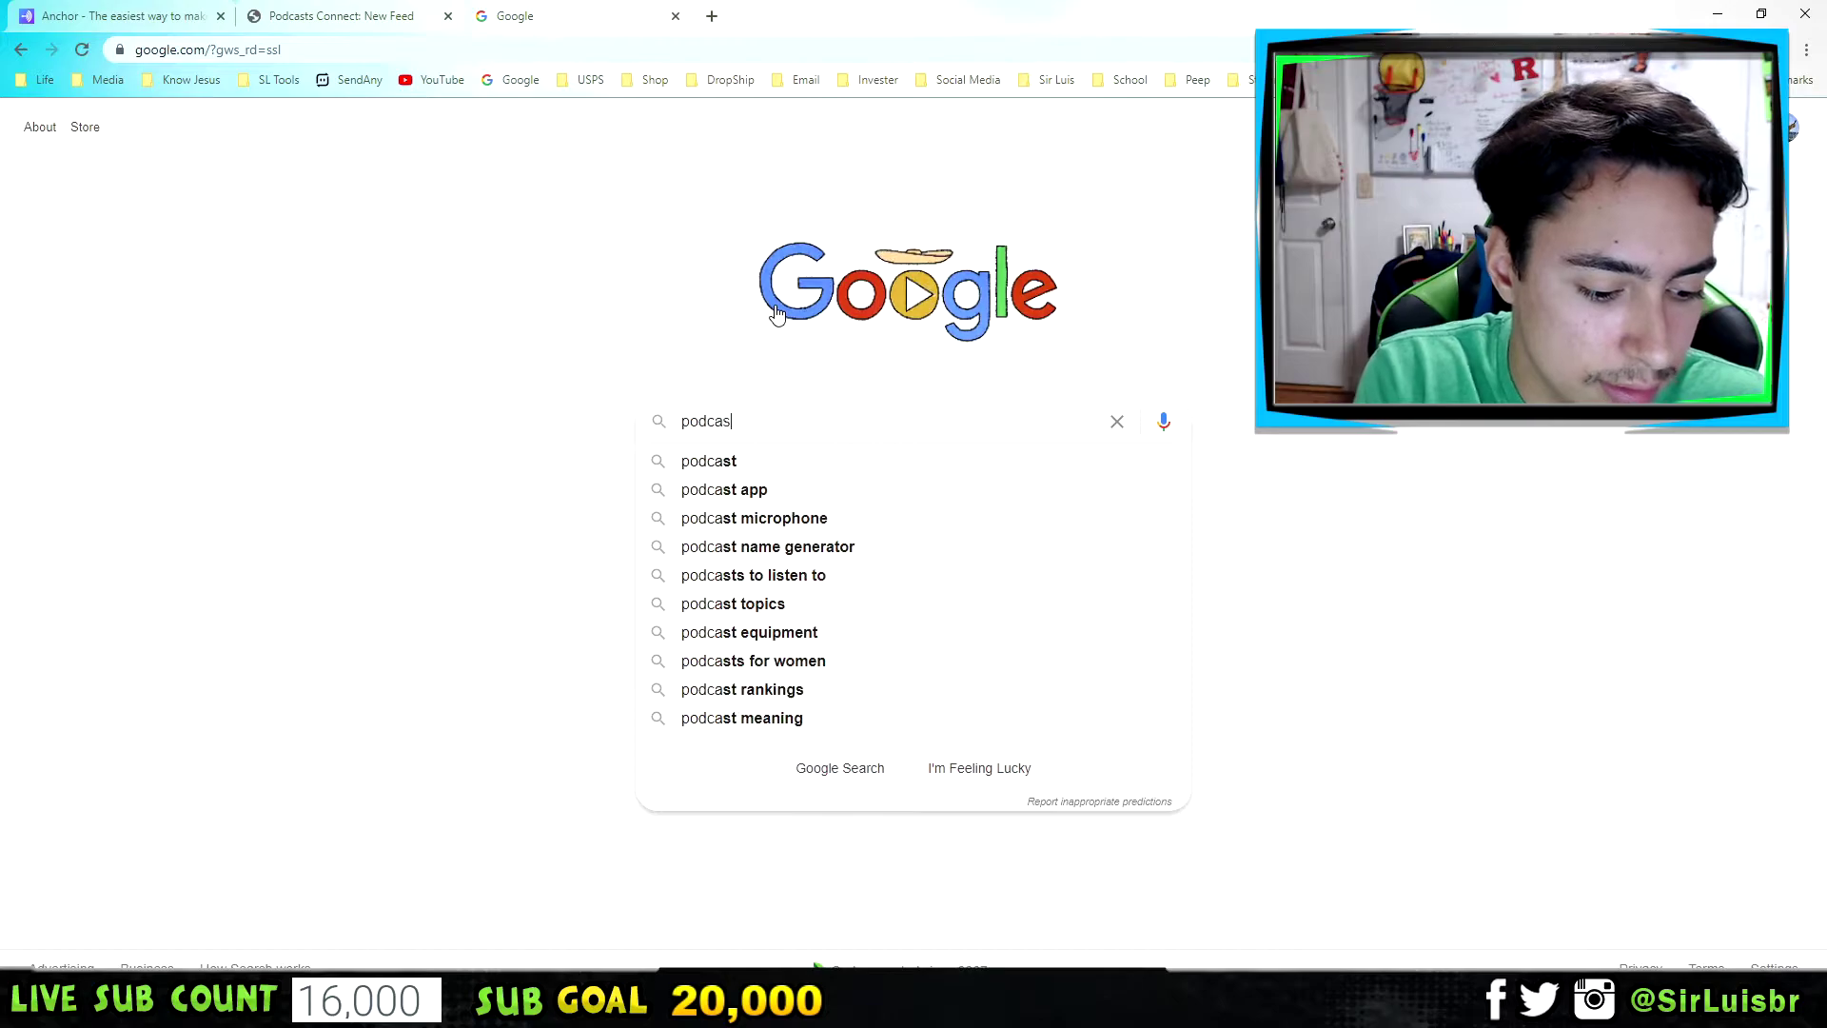
text(t connet)
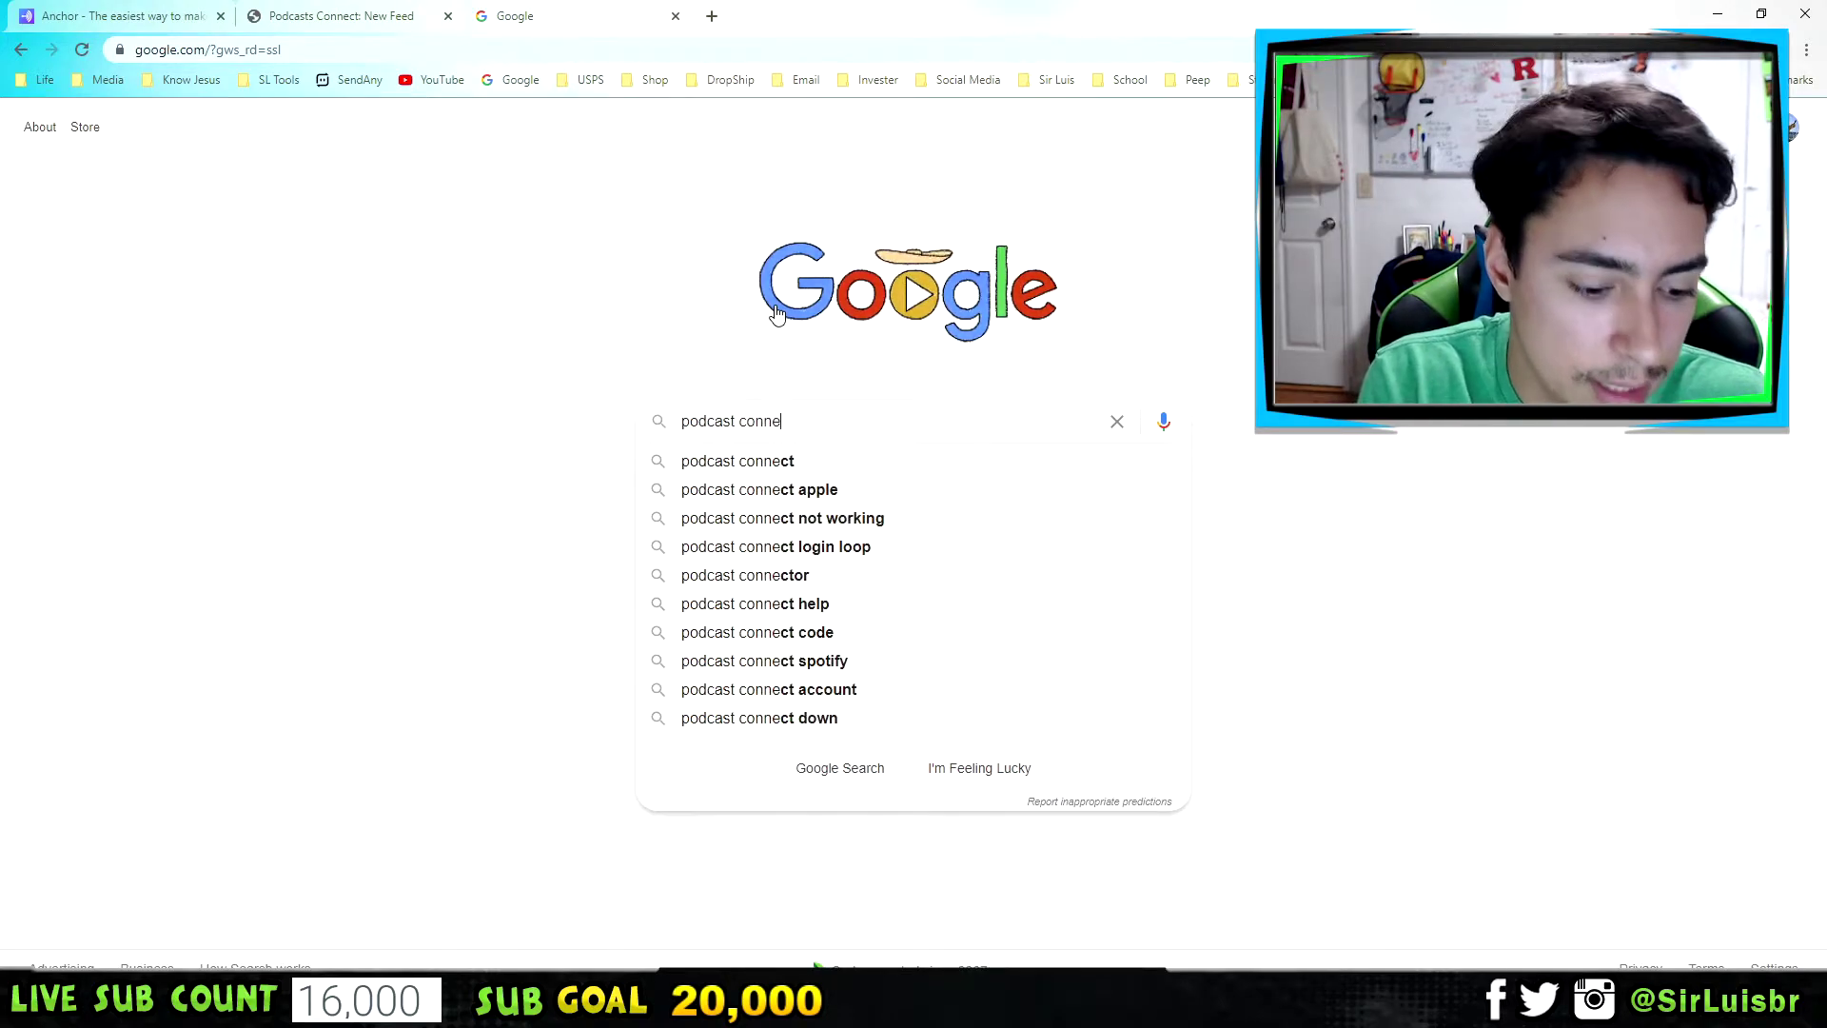
key(Return)
Search 'podcast connect' instead and reach Podcasts Connect via the iTunes Connect result
click(353, 281)
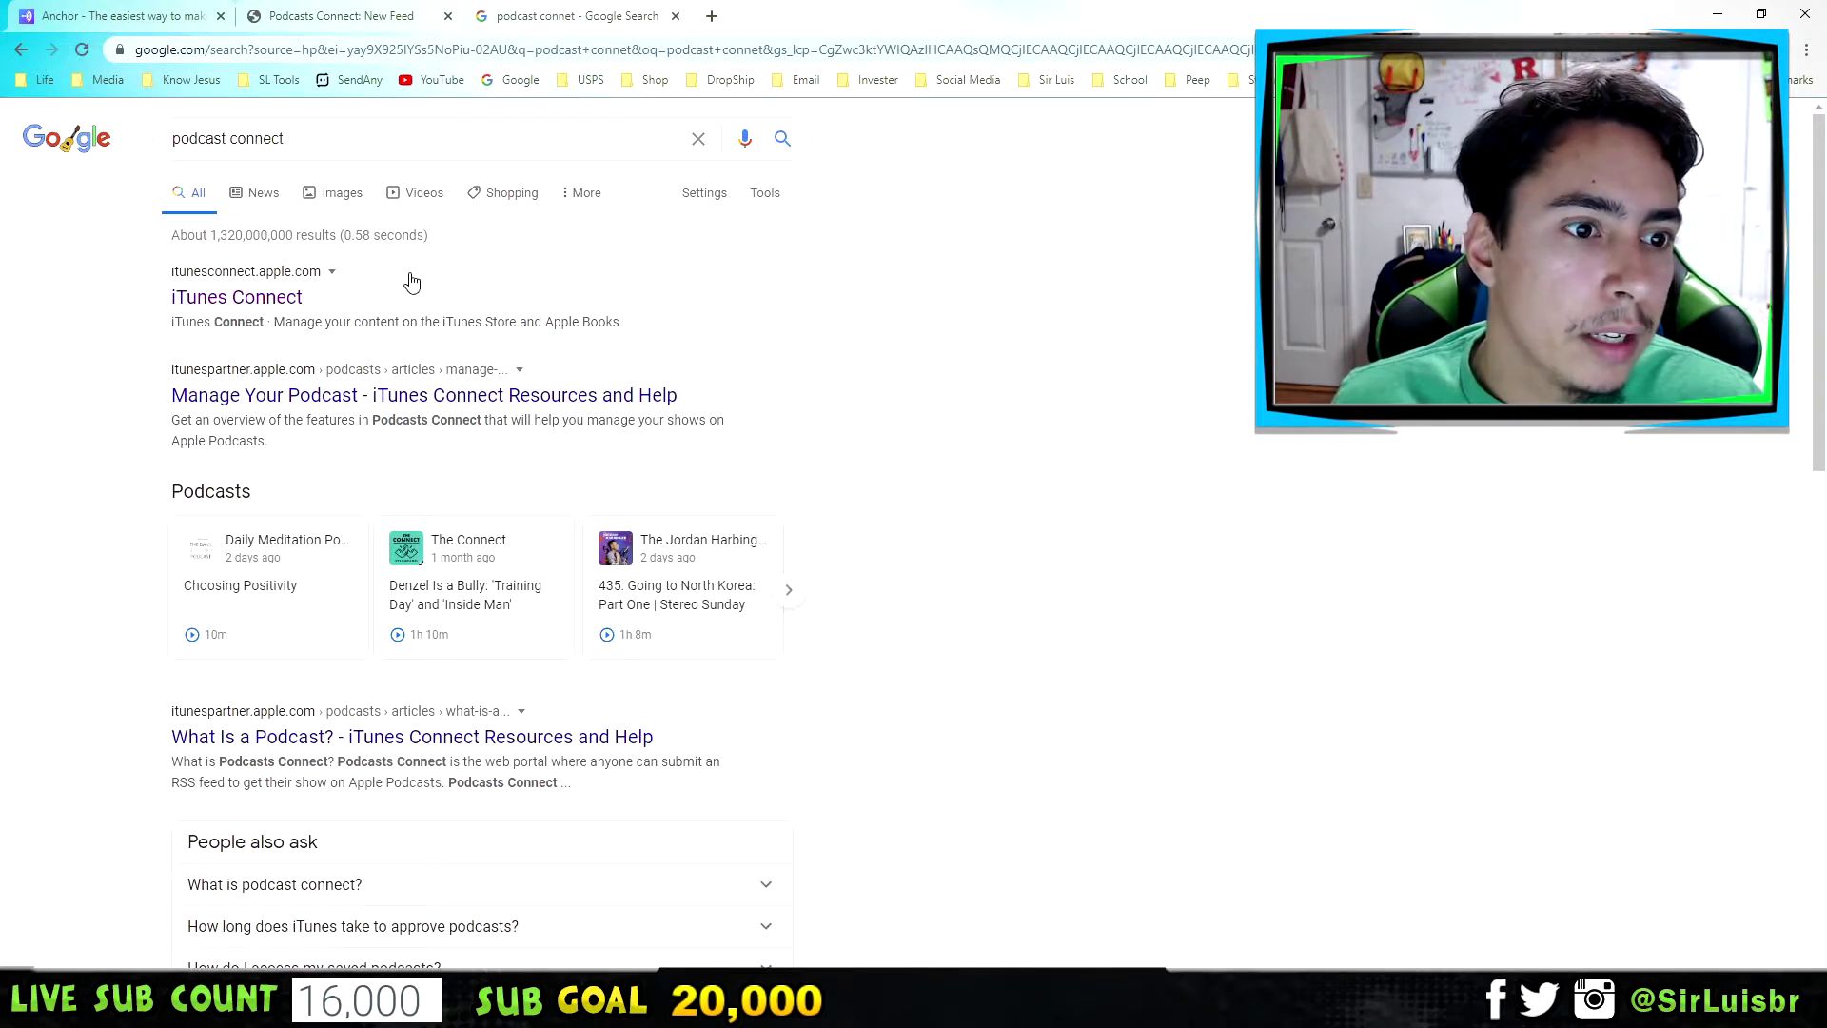
click(231, 300)
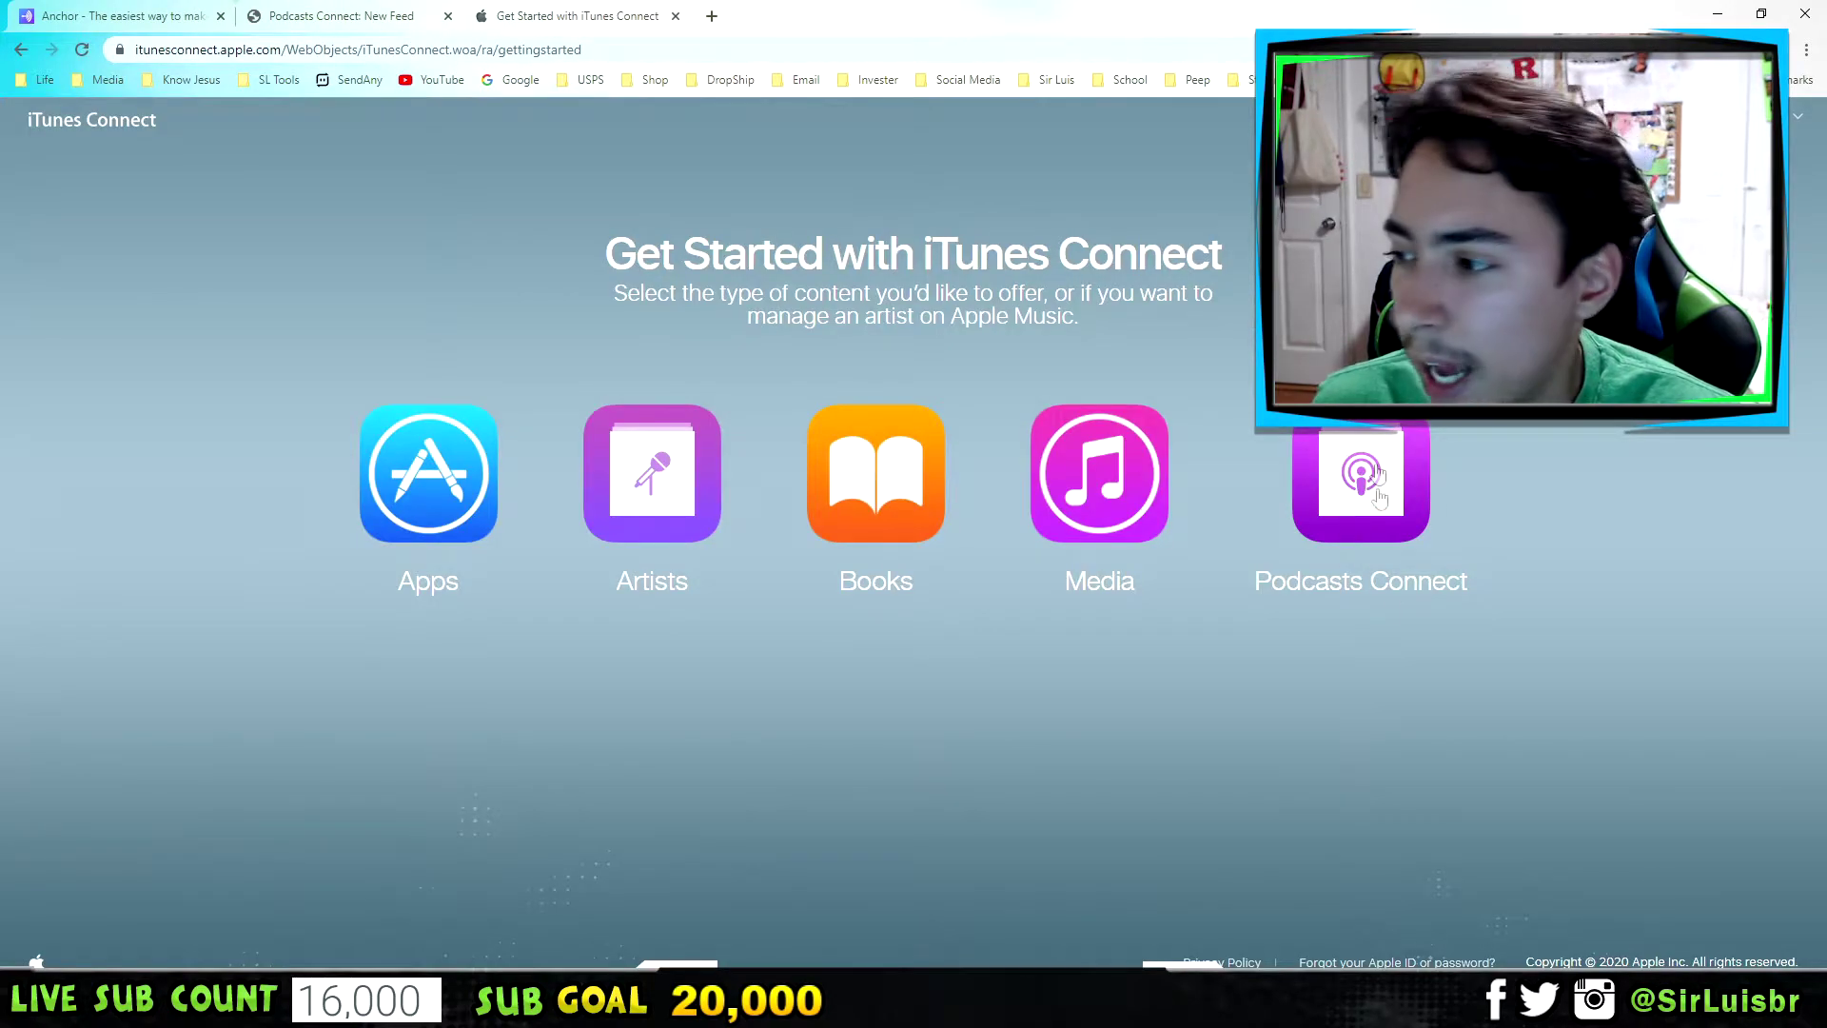
click(1334, 506)
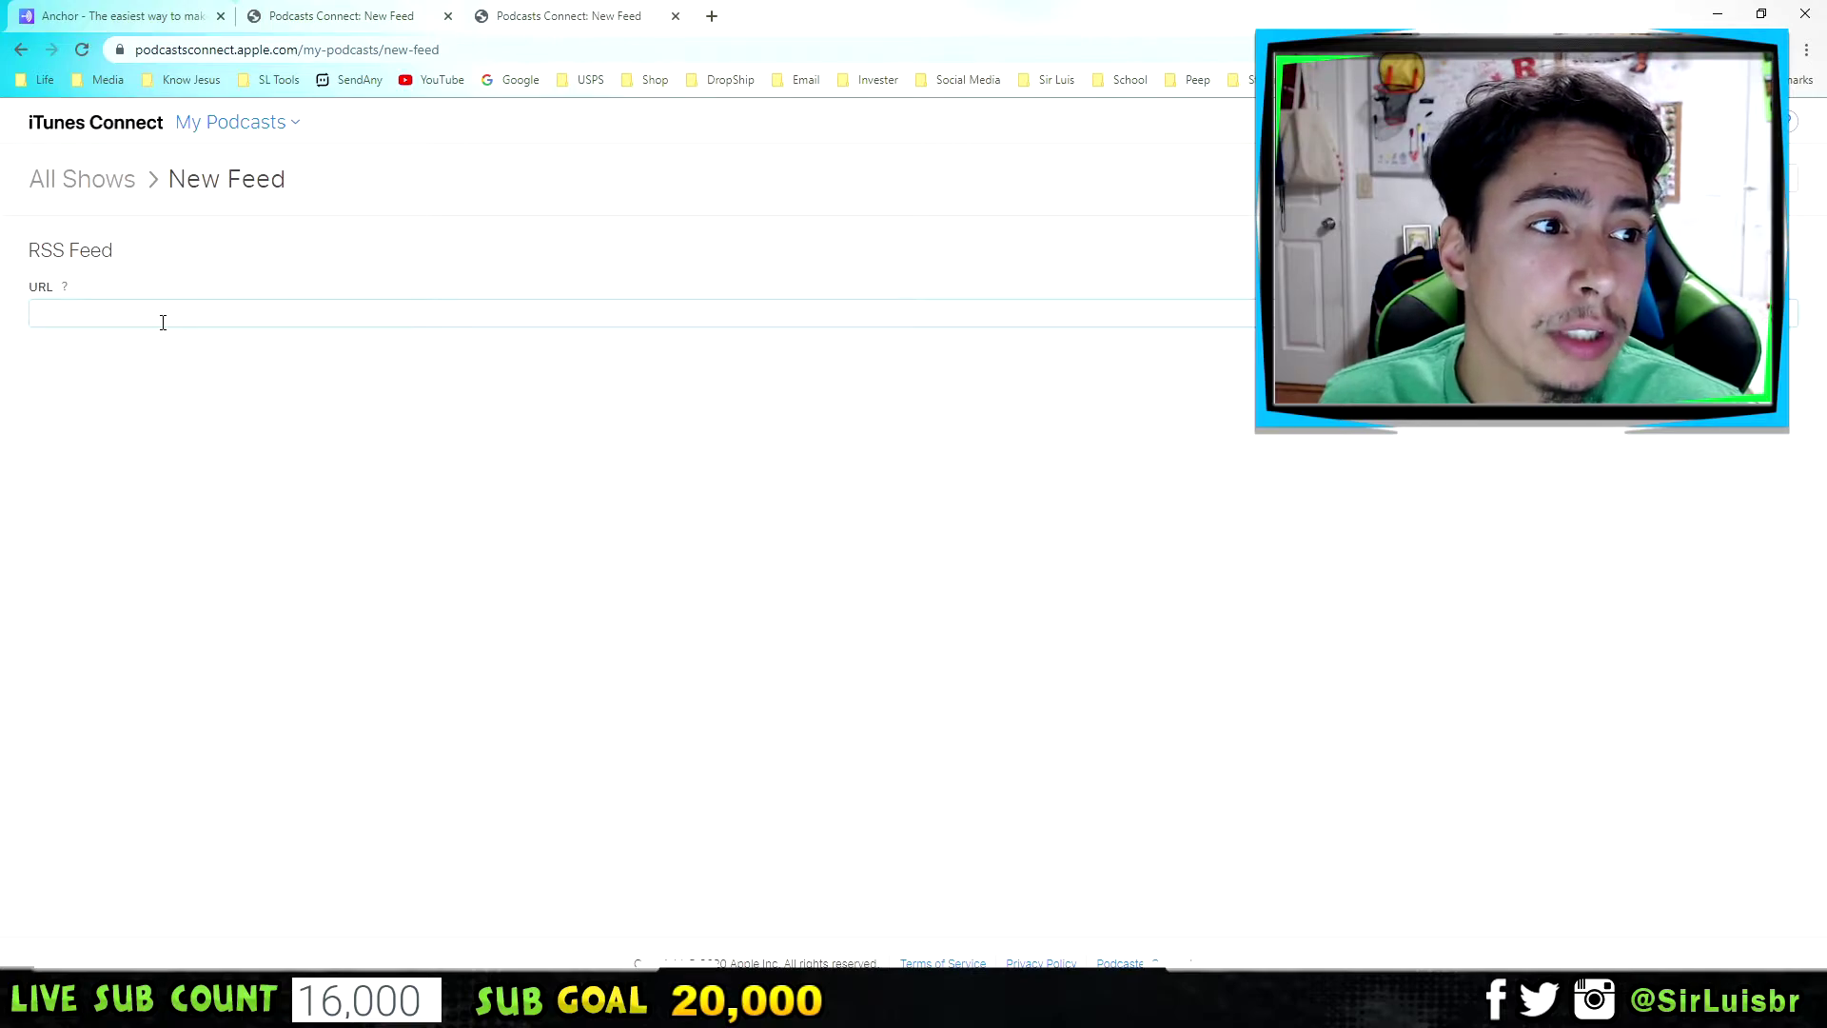
Paste the Anchor RSS feed URL and validate it, showing Prepared for Submission with three episodes
right_click(237, 312)
click(301, 462)
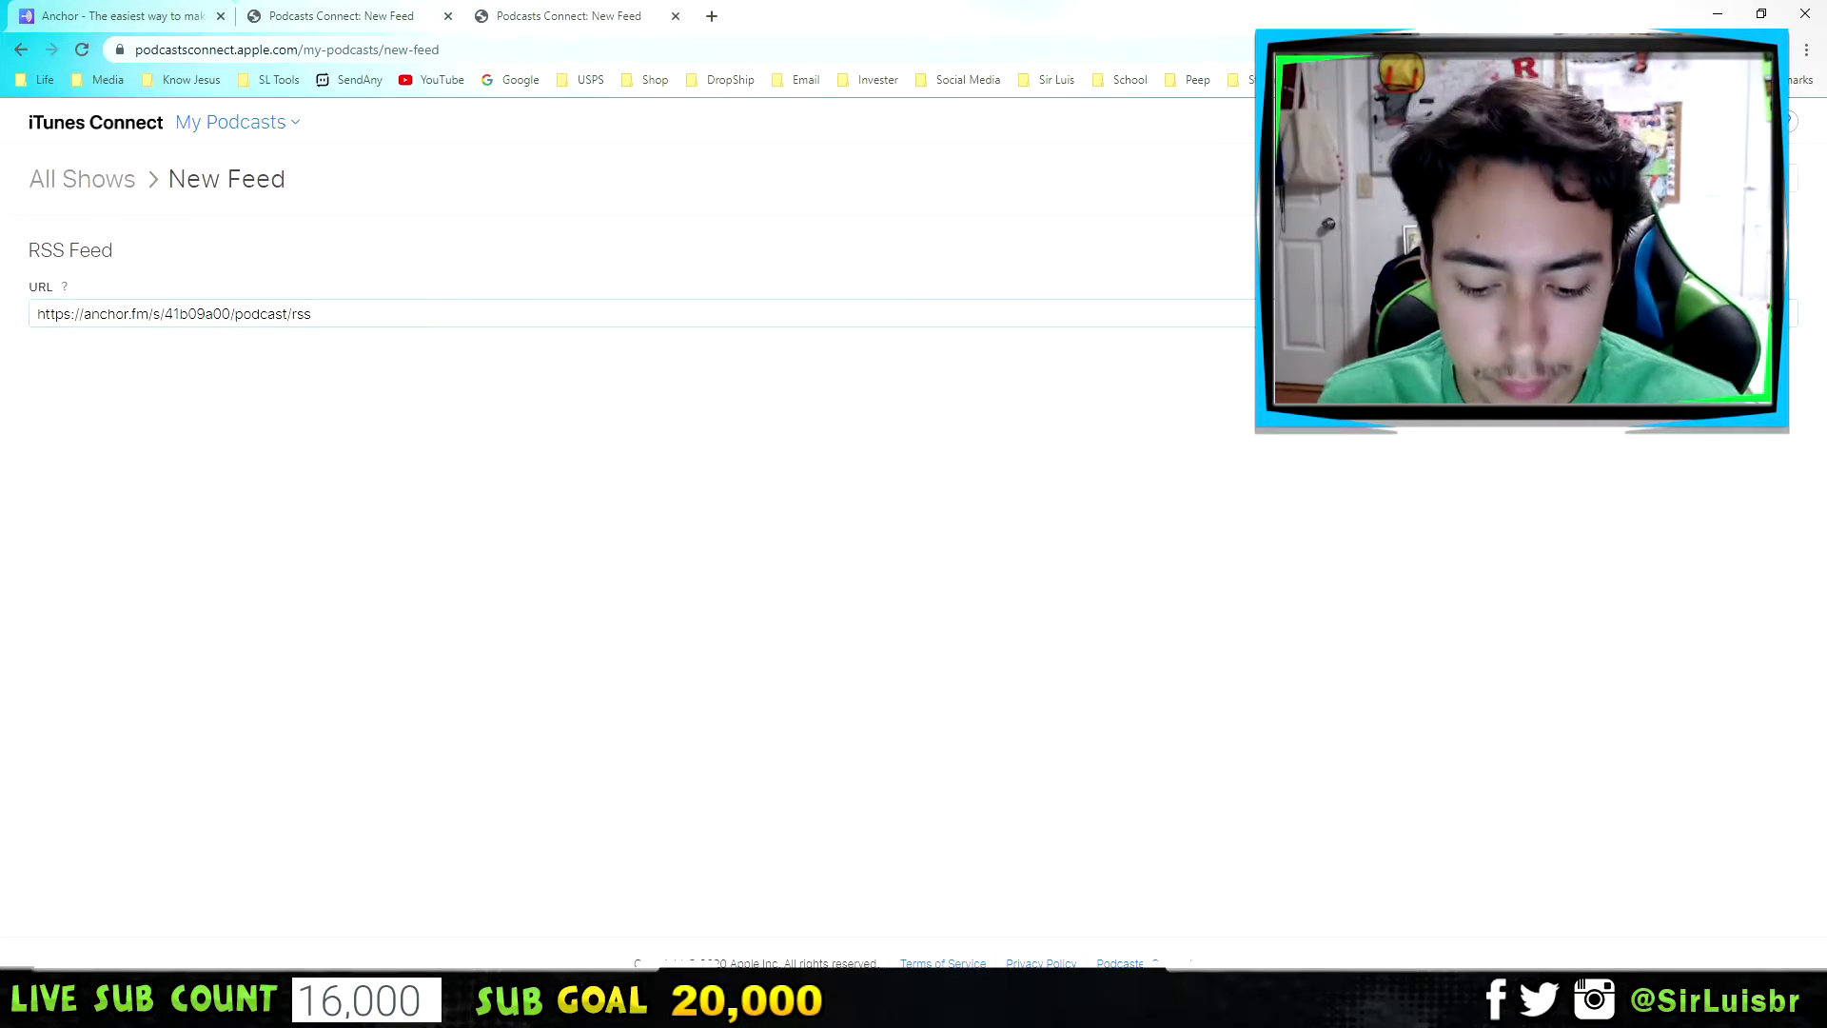
key(Return)
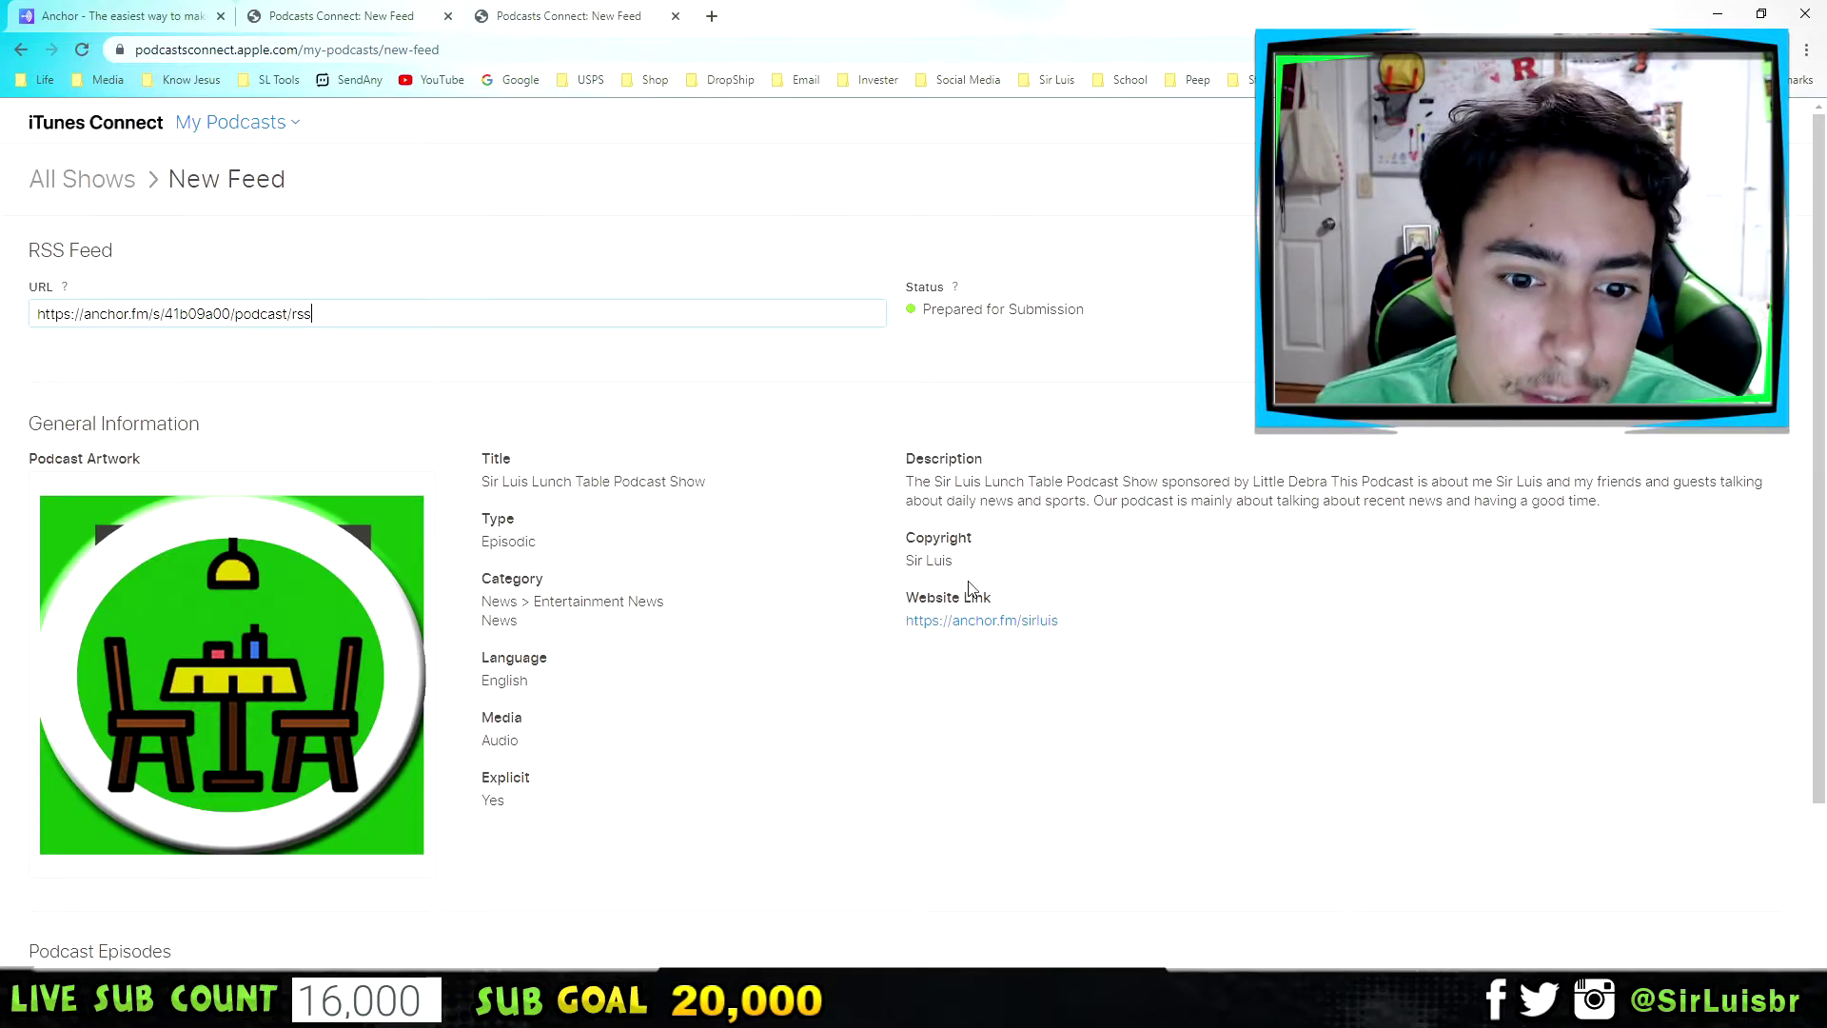
scroll(970, 722, down, 3)
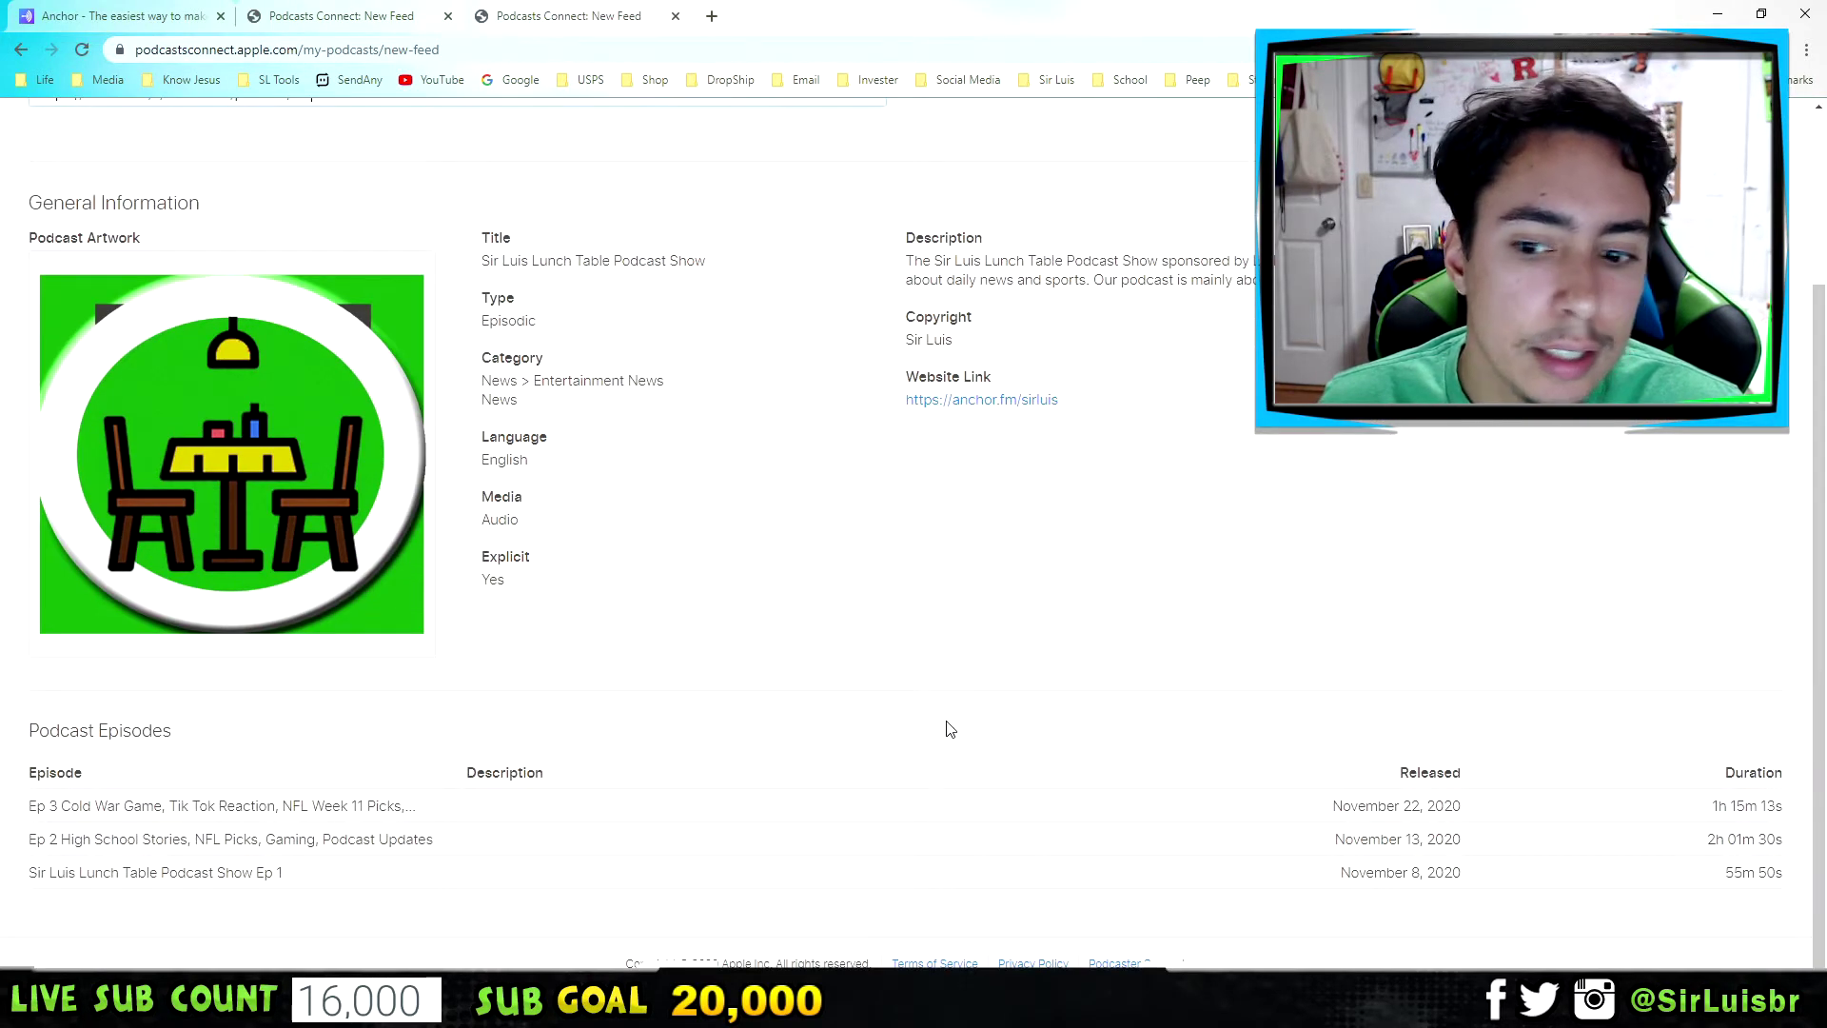
scroll(950, 729, up, 3)
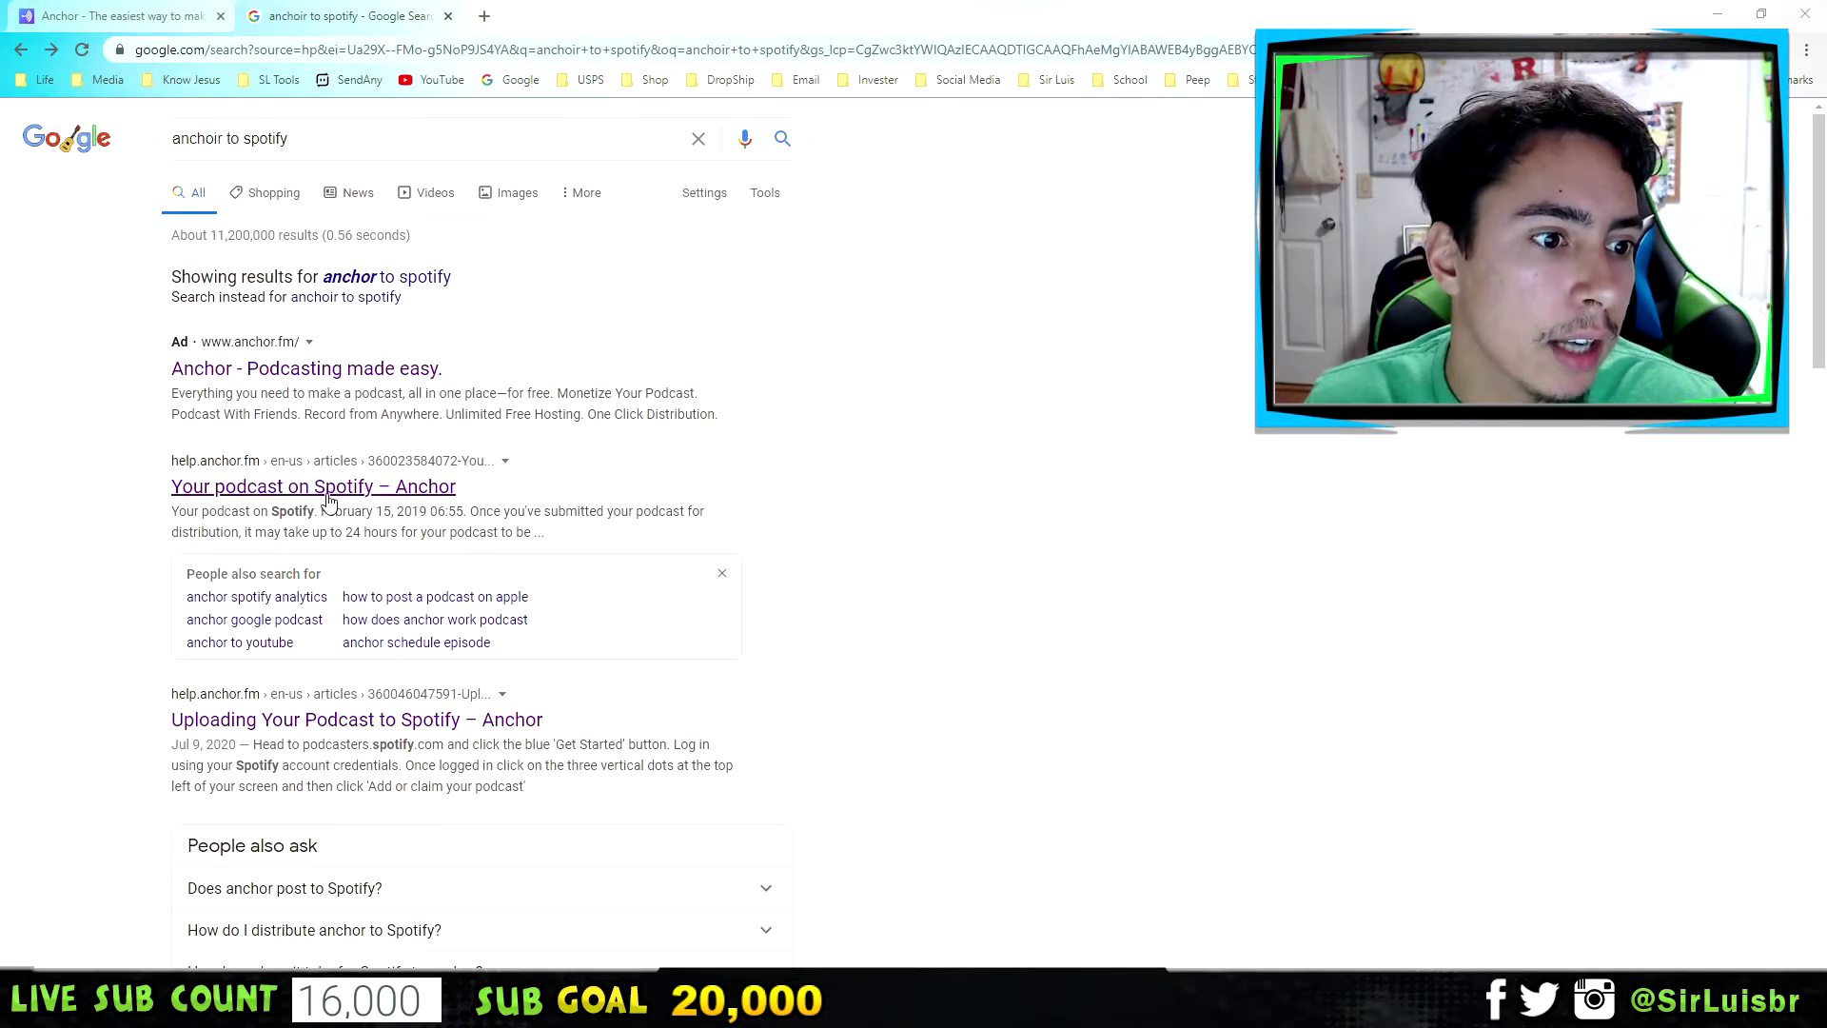
Follow the 'Uploading Your Podcast to Spotify – Anchor' article to Spotify for Podcasters
click(241, 488)
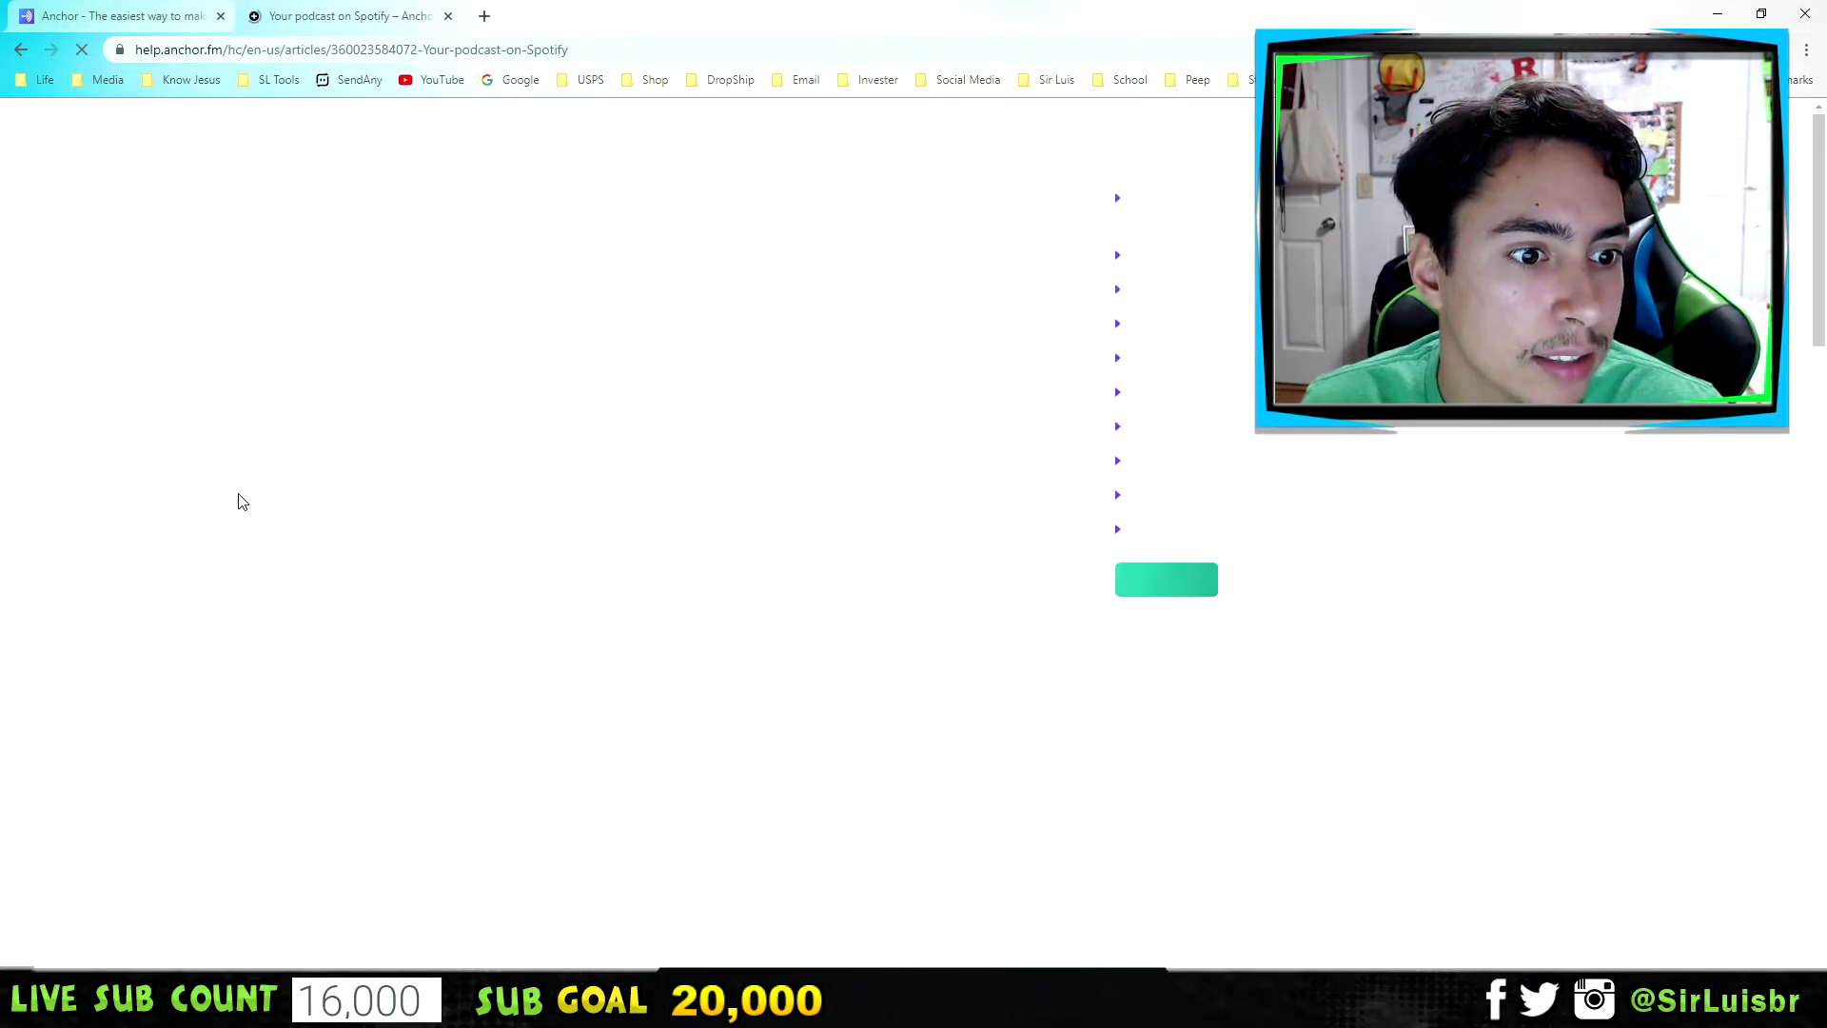
click(22, 49)
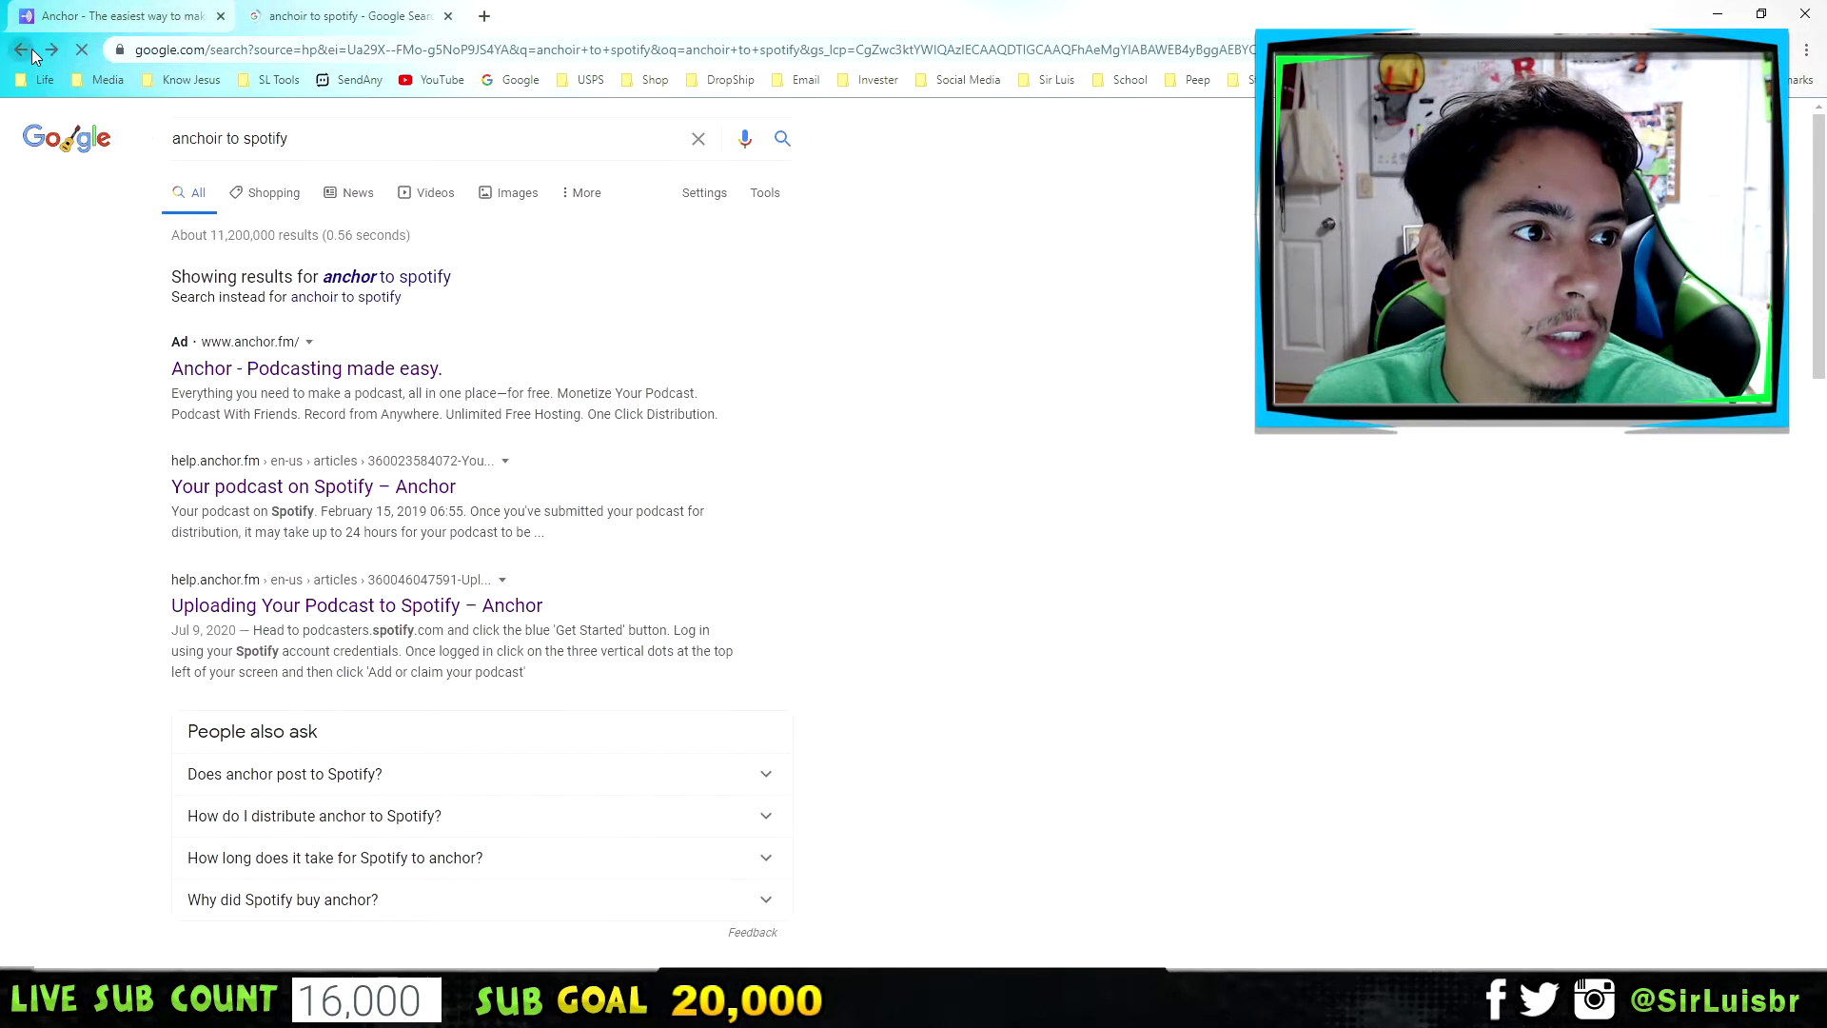
click(371, 720)
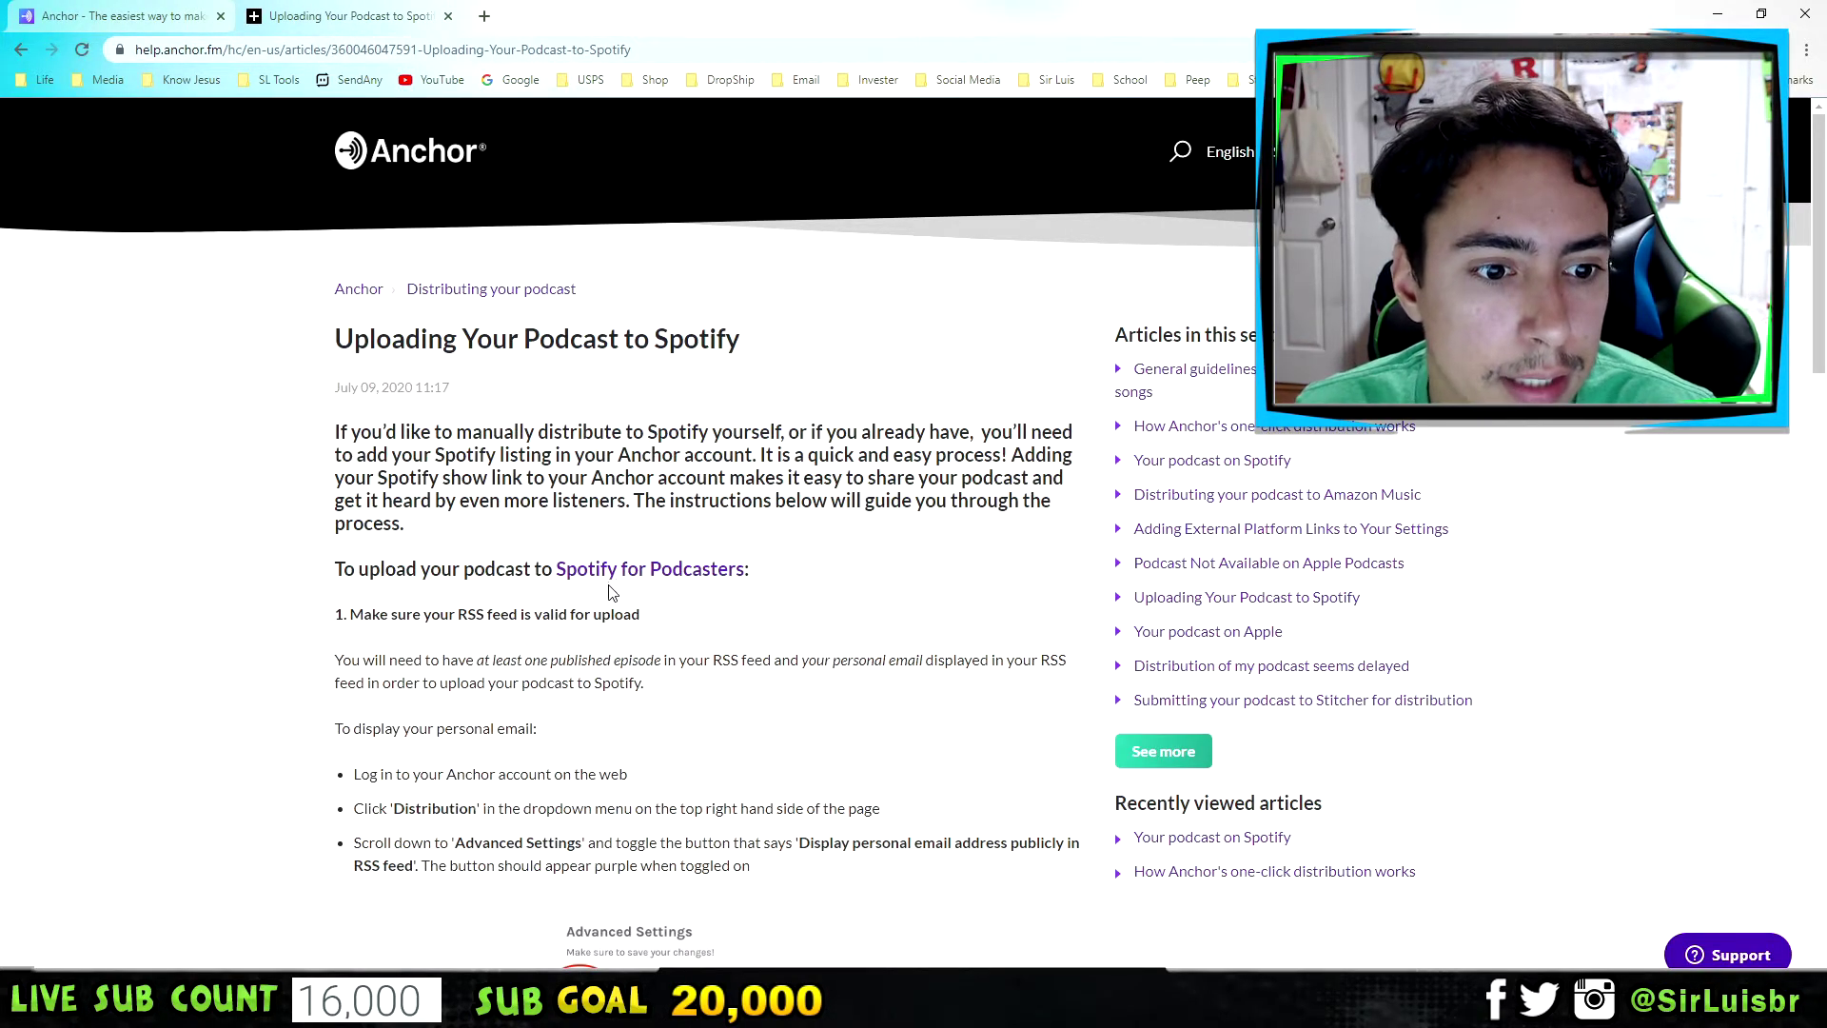
click(663, 571)
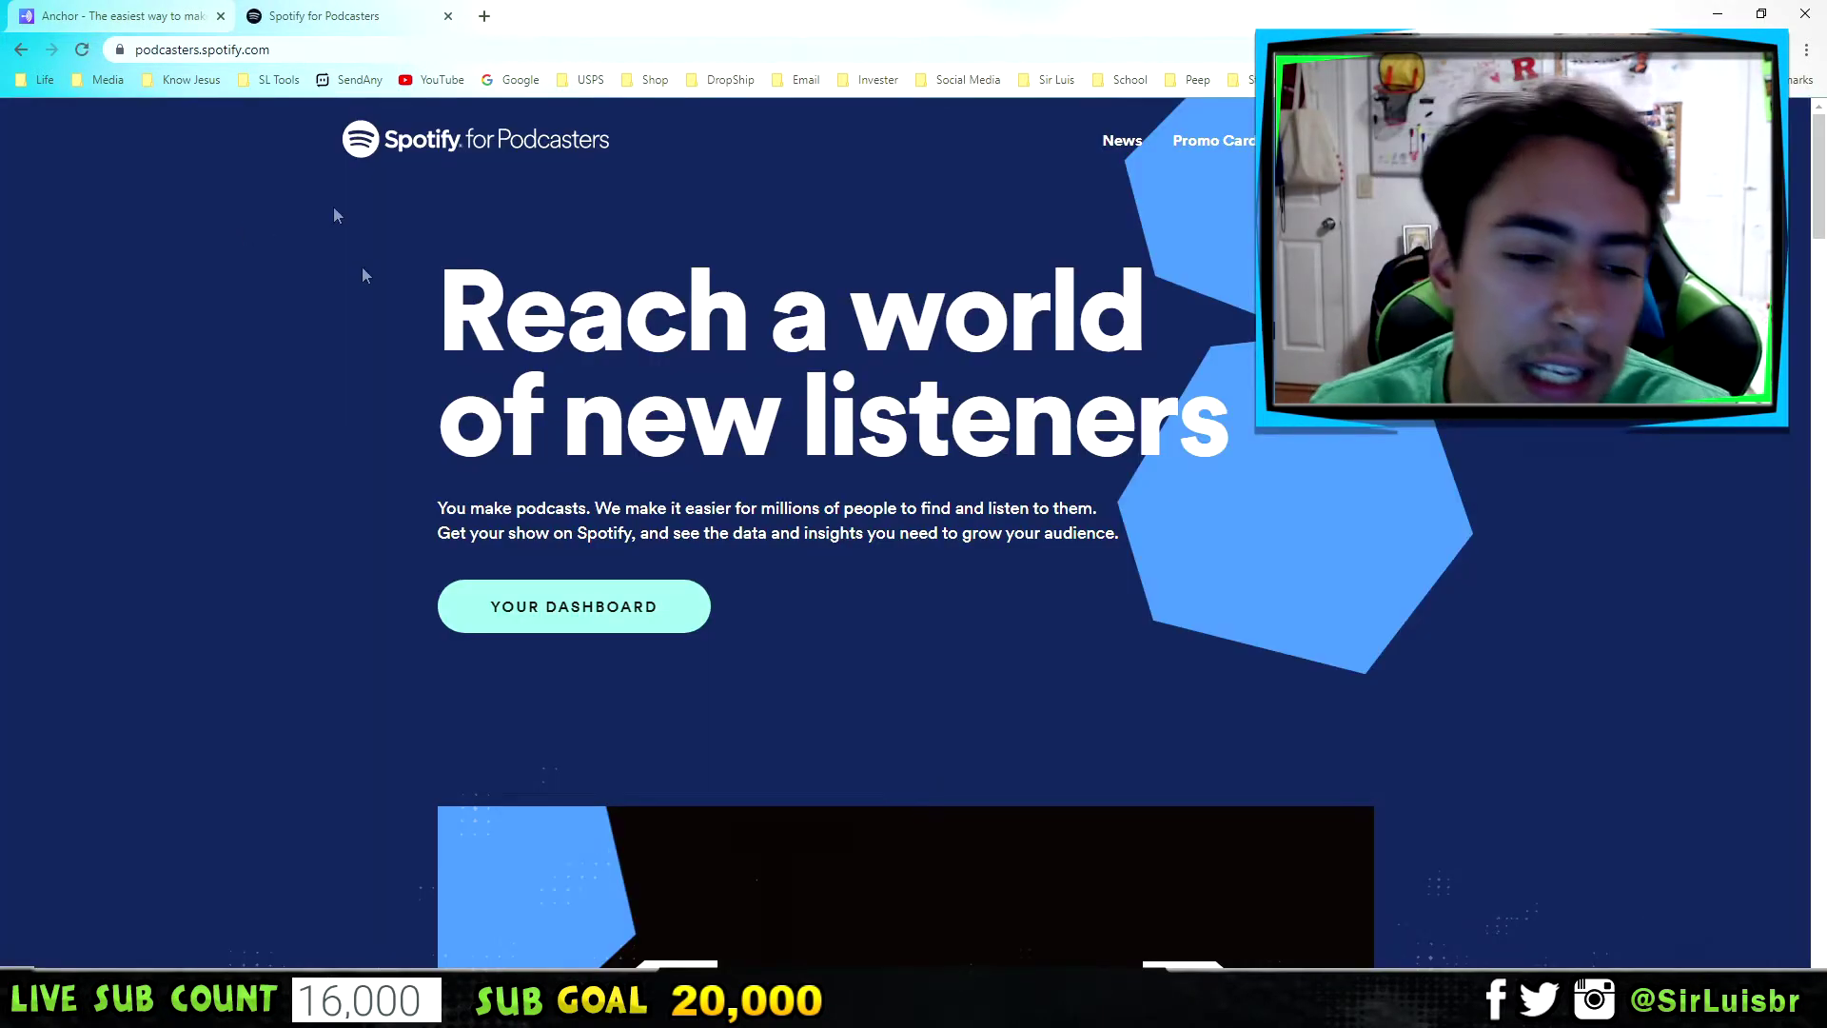
Start adding a podcast with the Anchor RSS feed link pasted in, then close Spotify
click(611, 615)
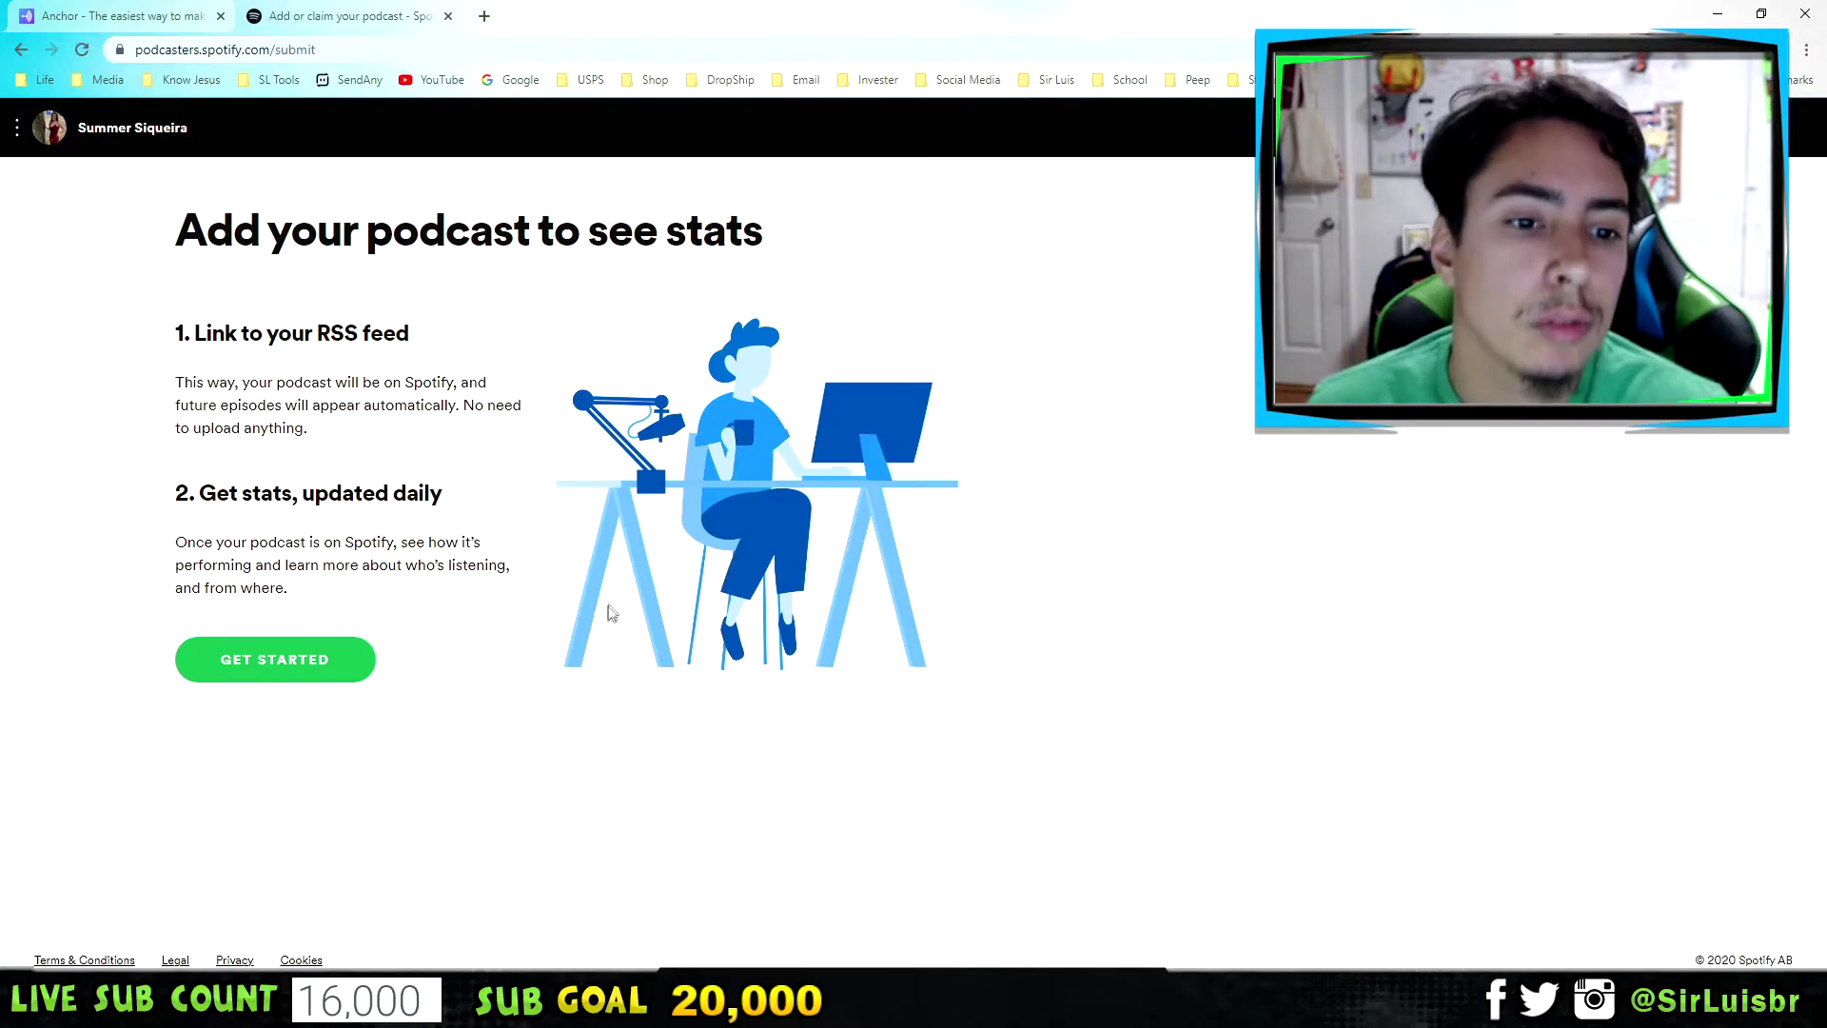
click(280, 657)
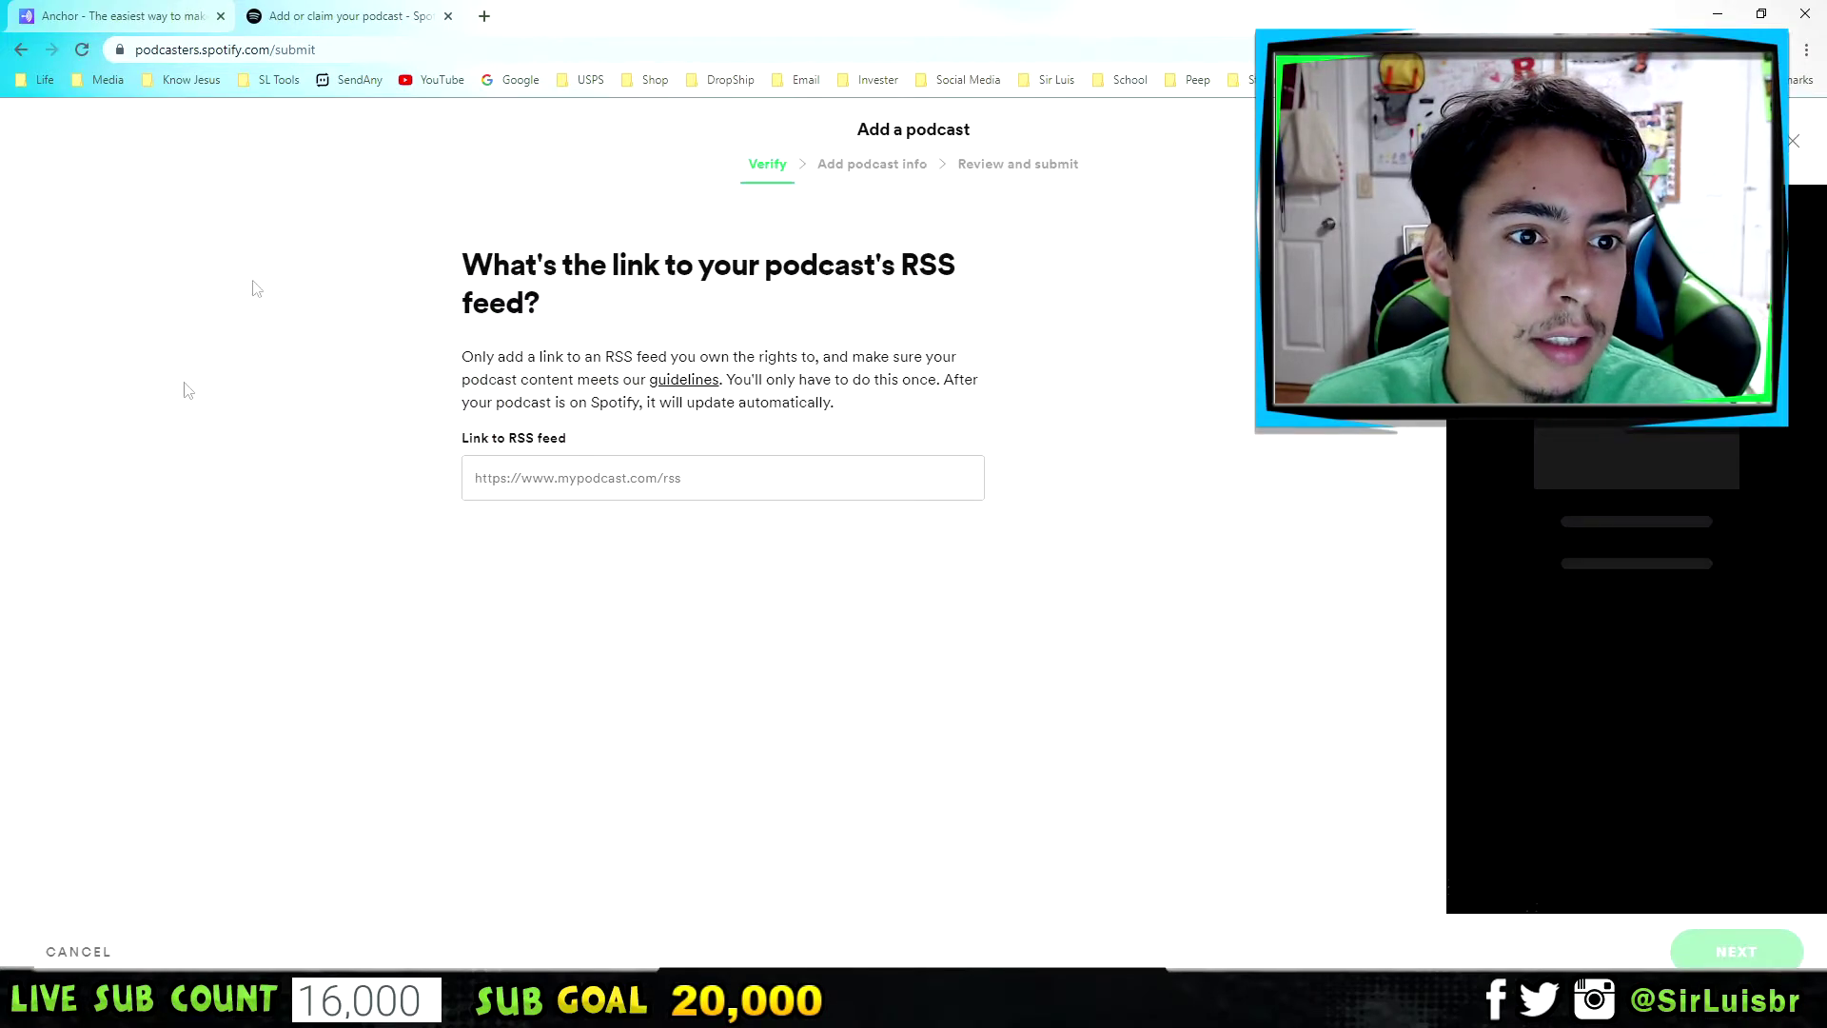
click(620, 483)
right_click(622, 485)
click(702, 635)
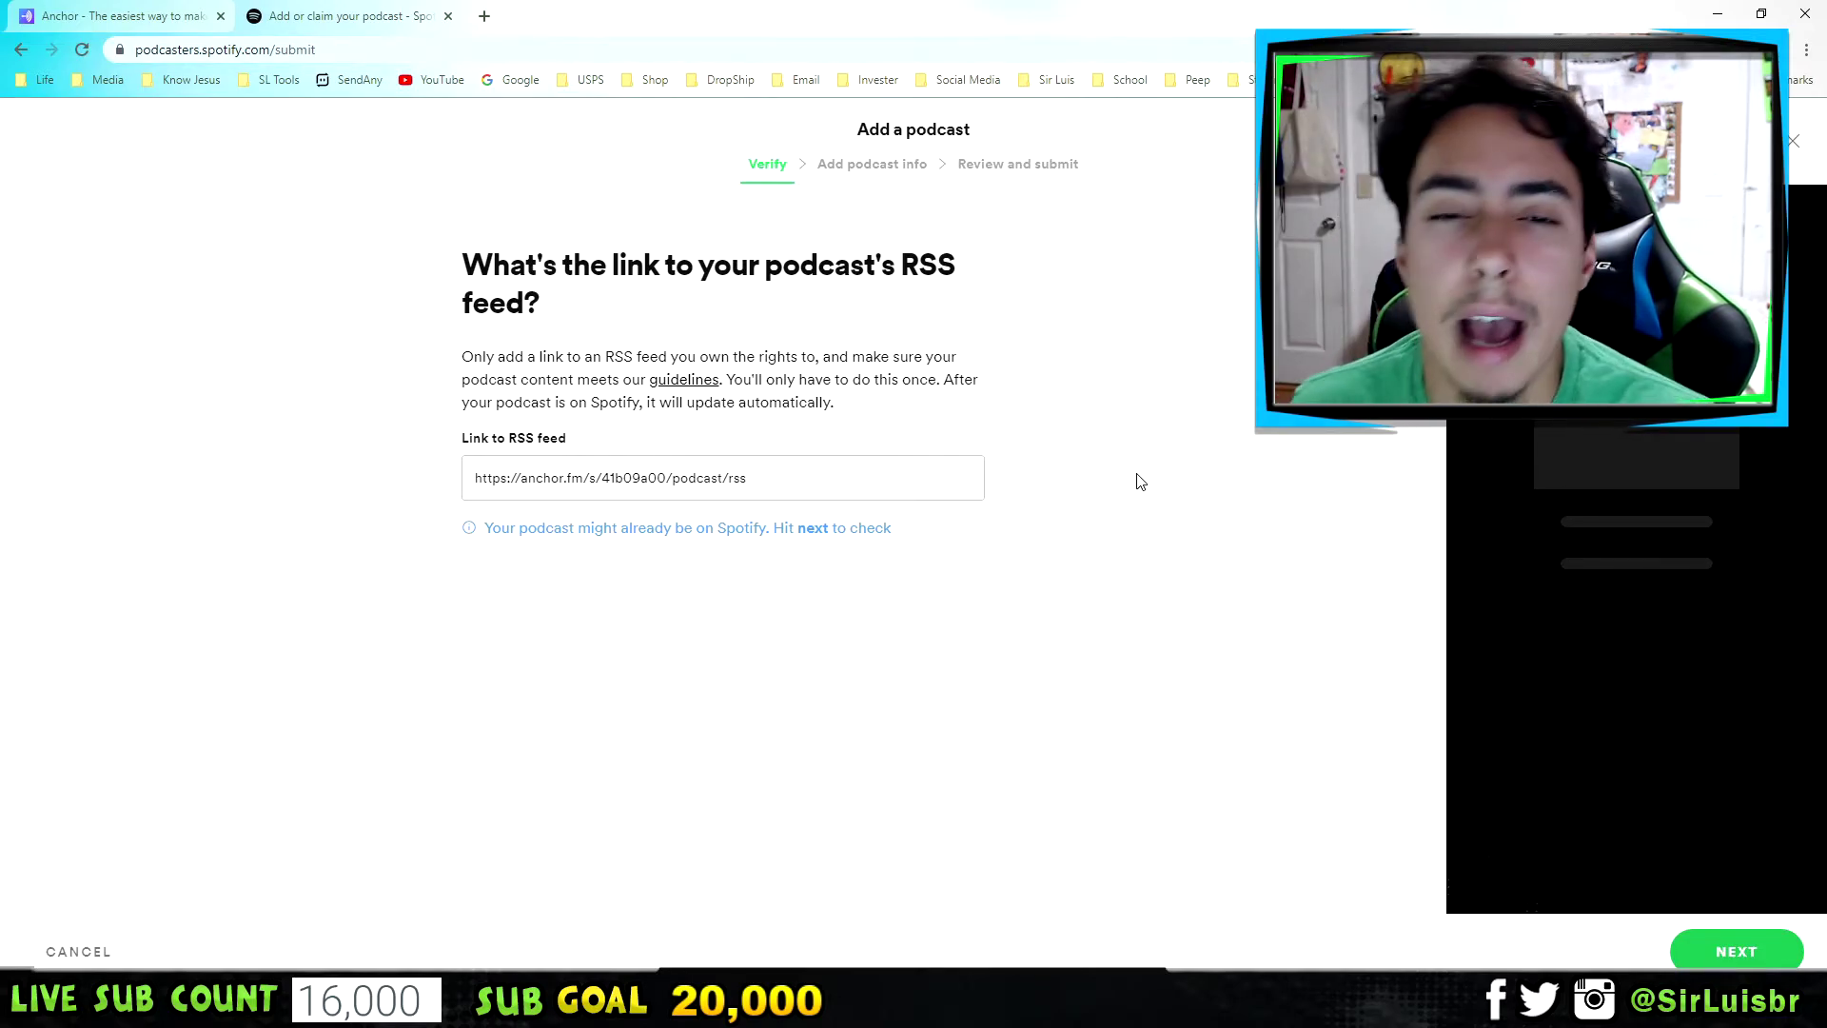
click(448, 16)
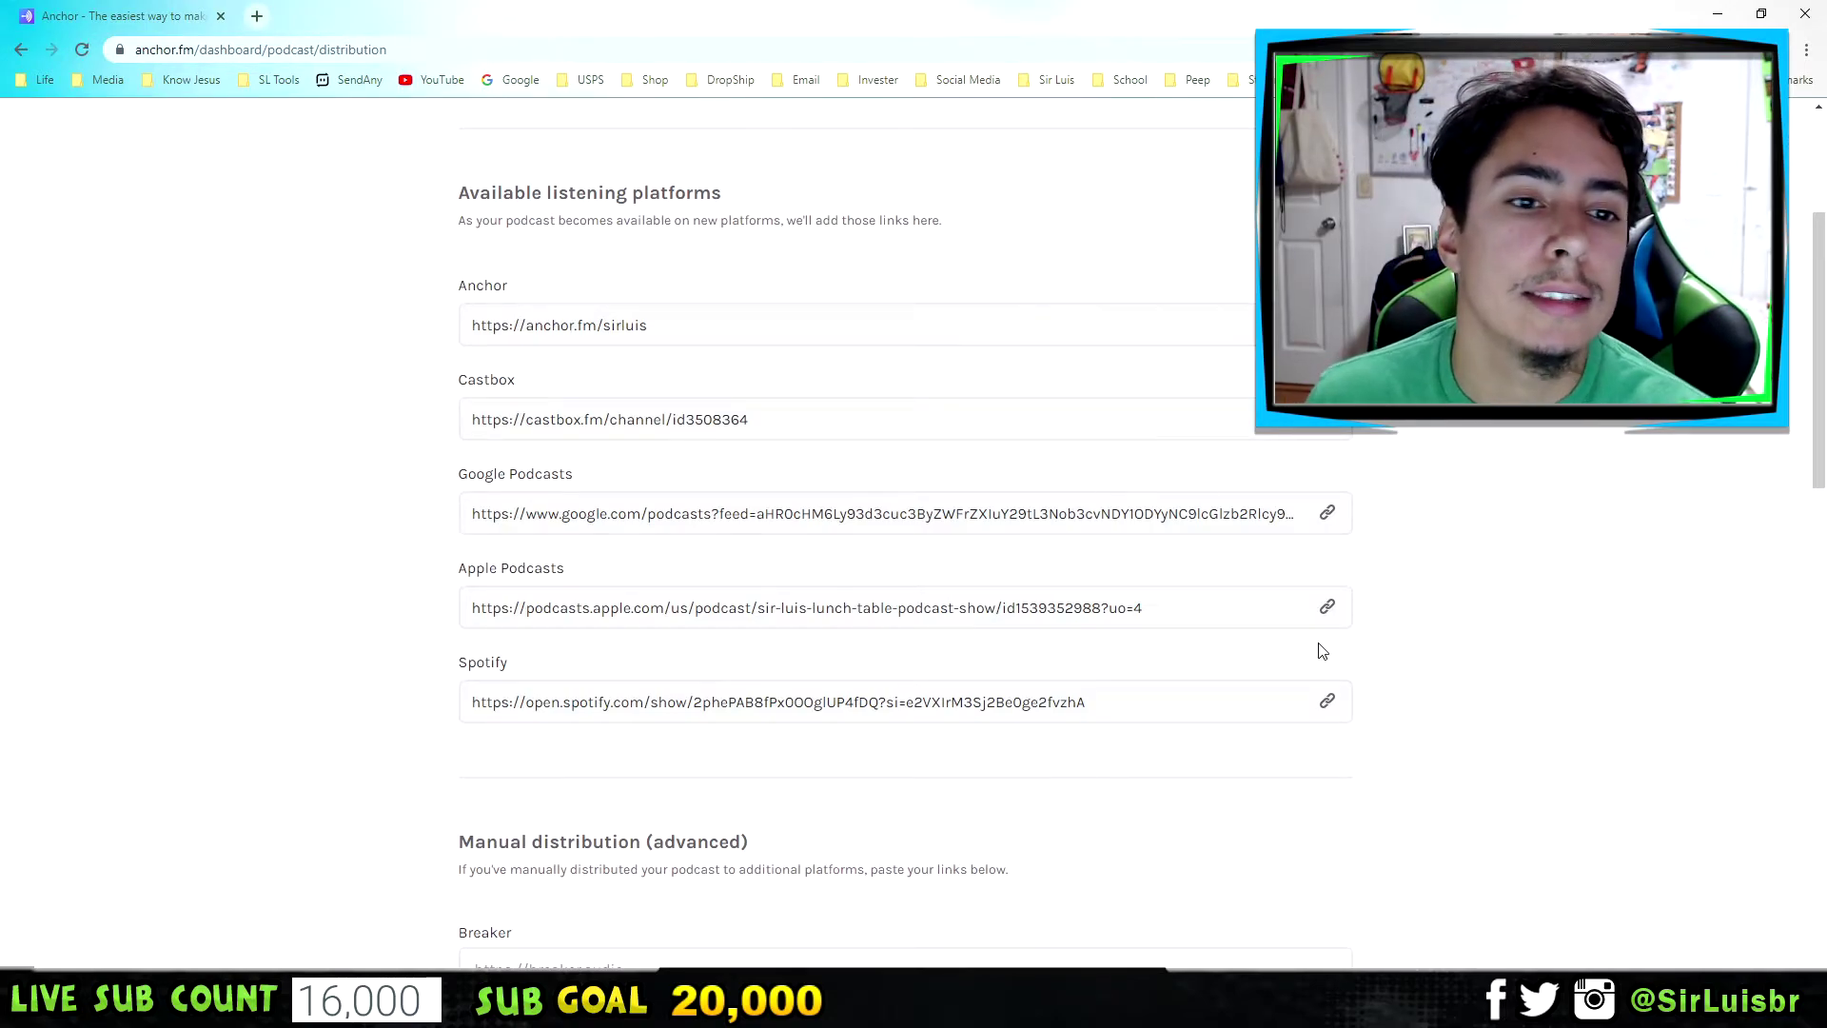
Return to the Anchor dashboard, reload it, then go to the Money page
scroll(1046, 438, up, 3)
click(302, 143)
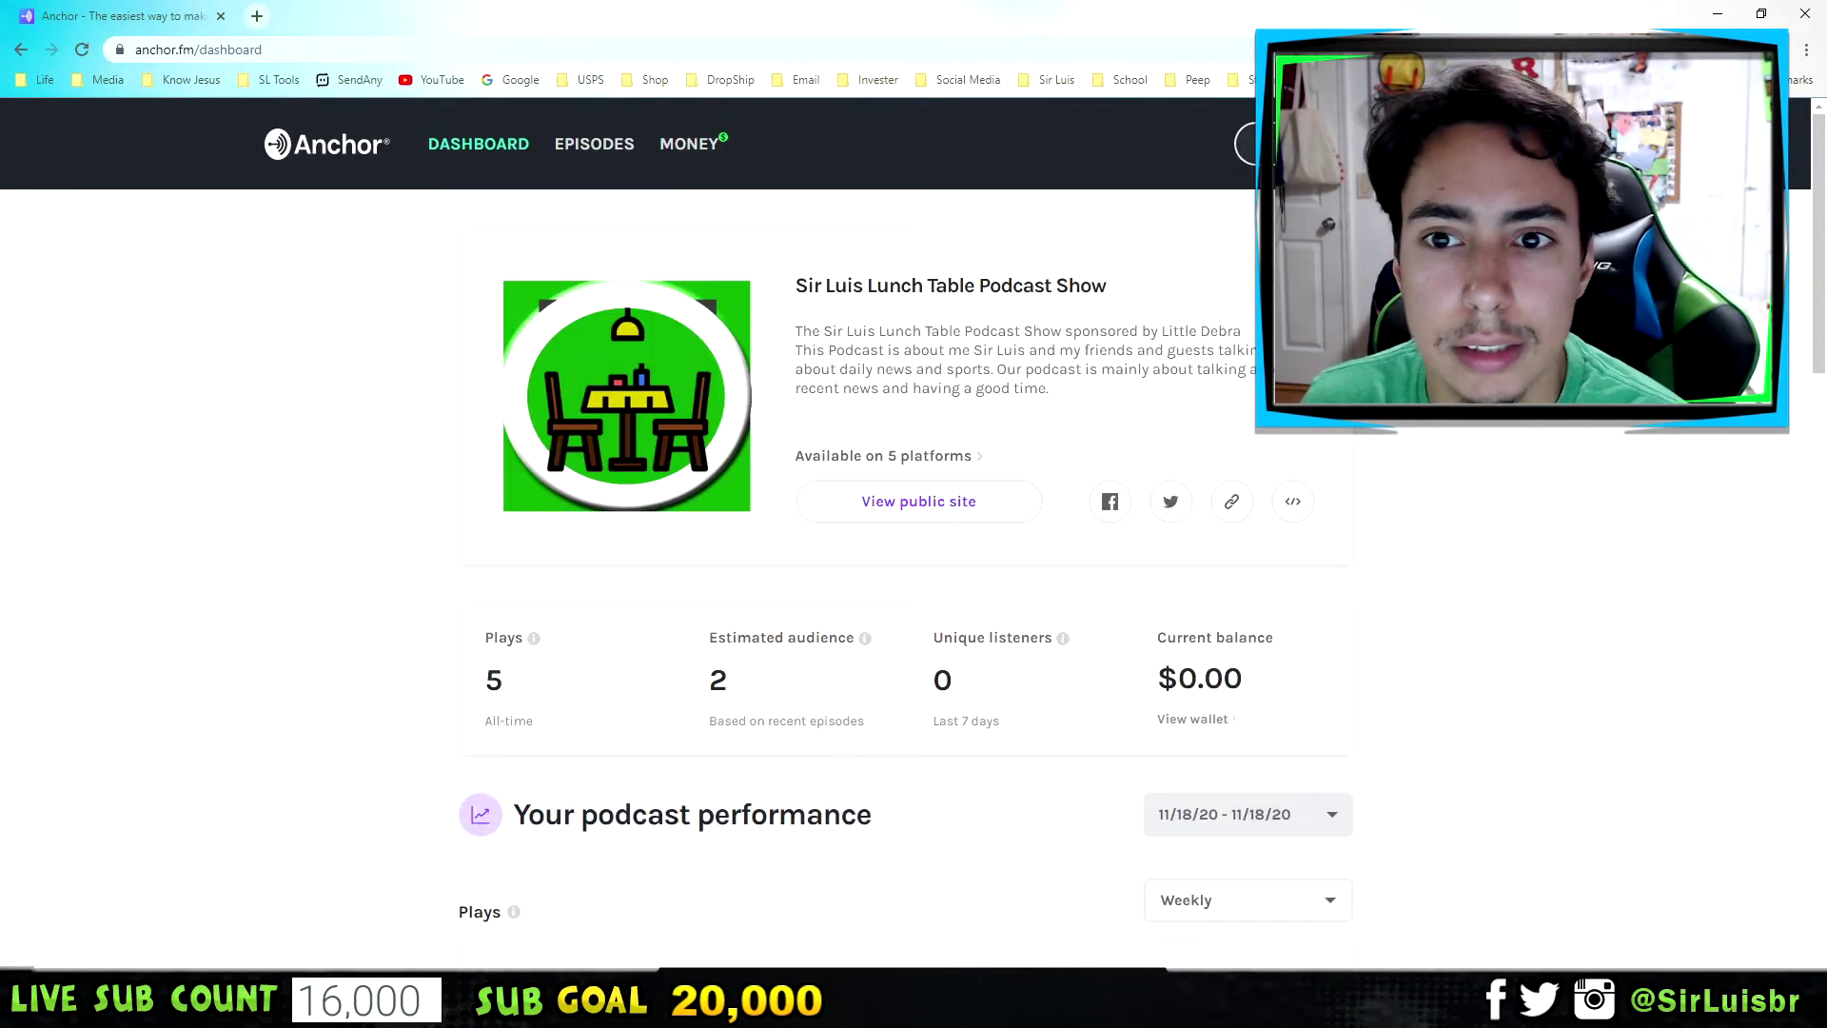
key(F5)
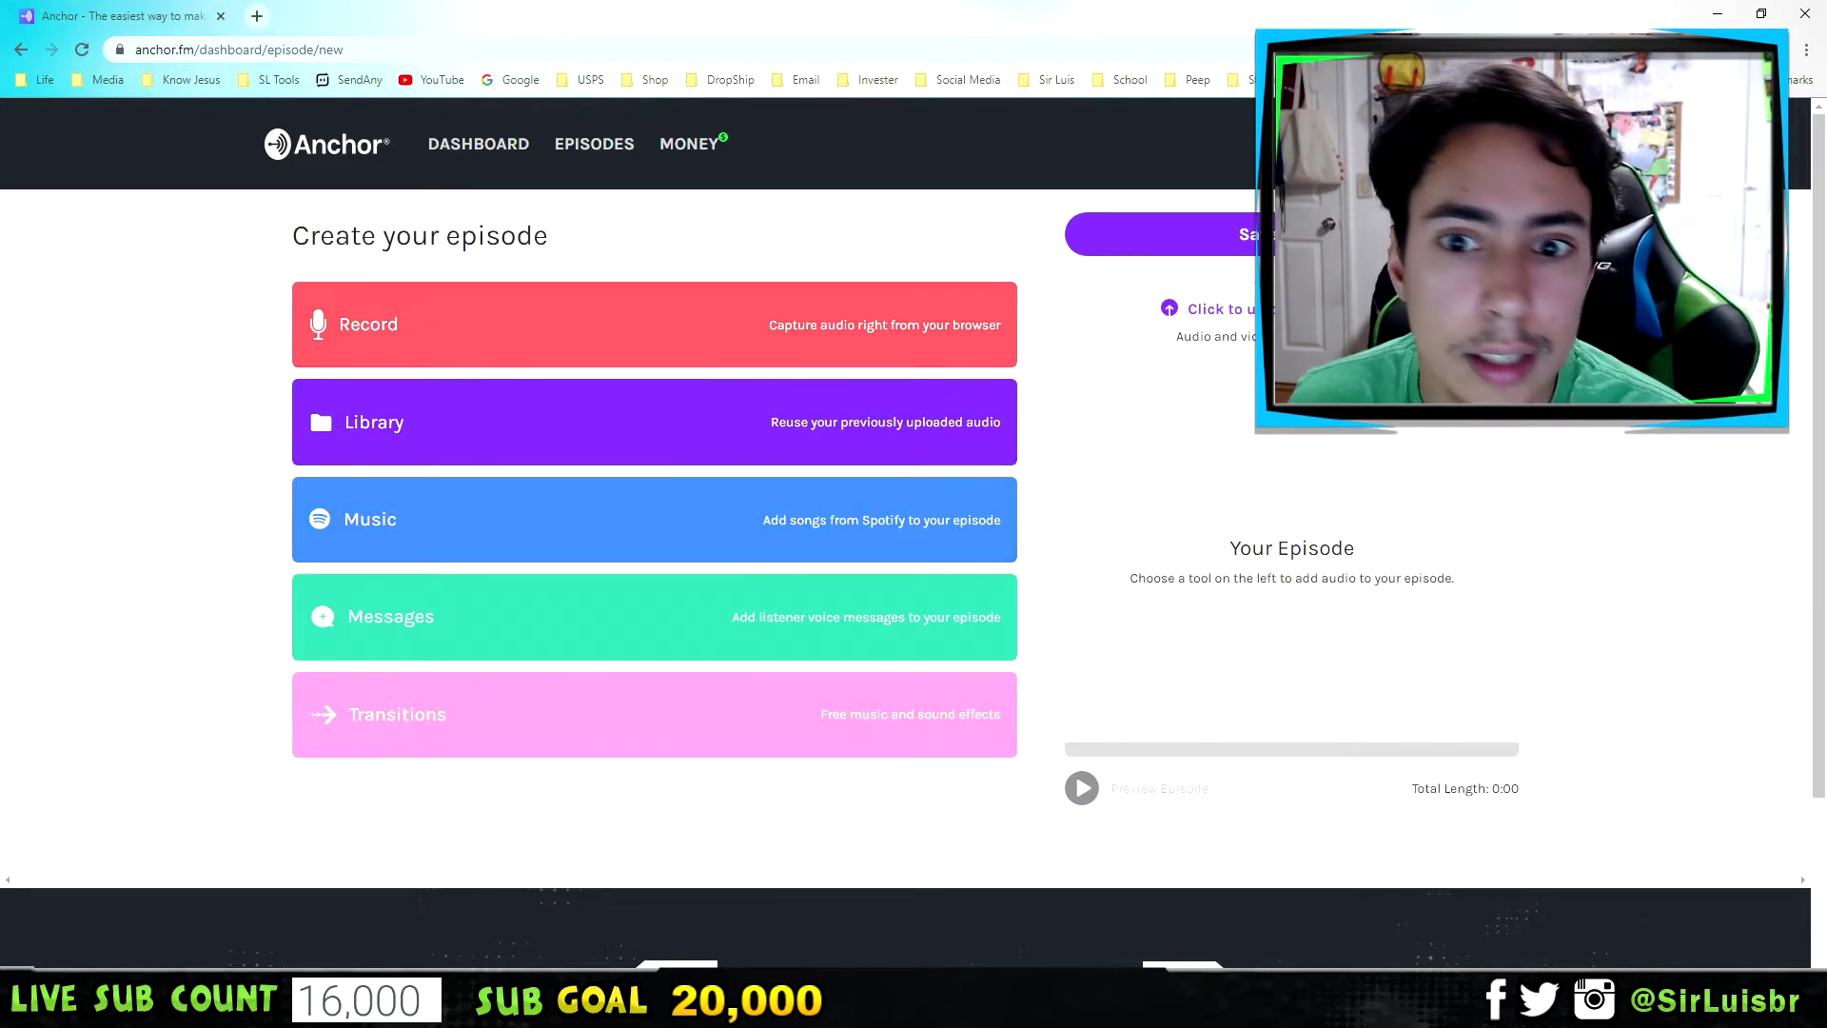
drag(1290, 548, 1273, 548)
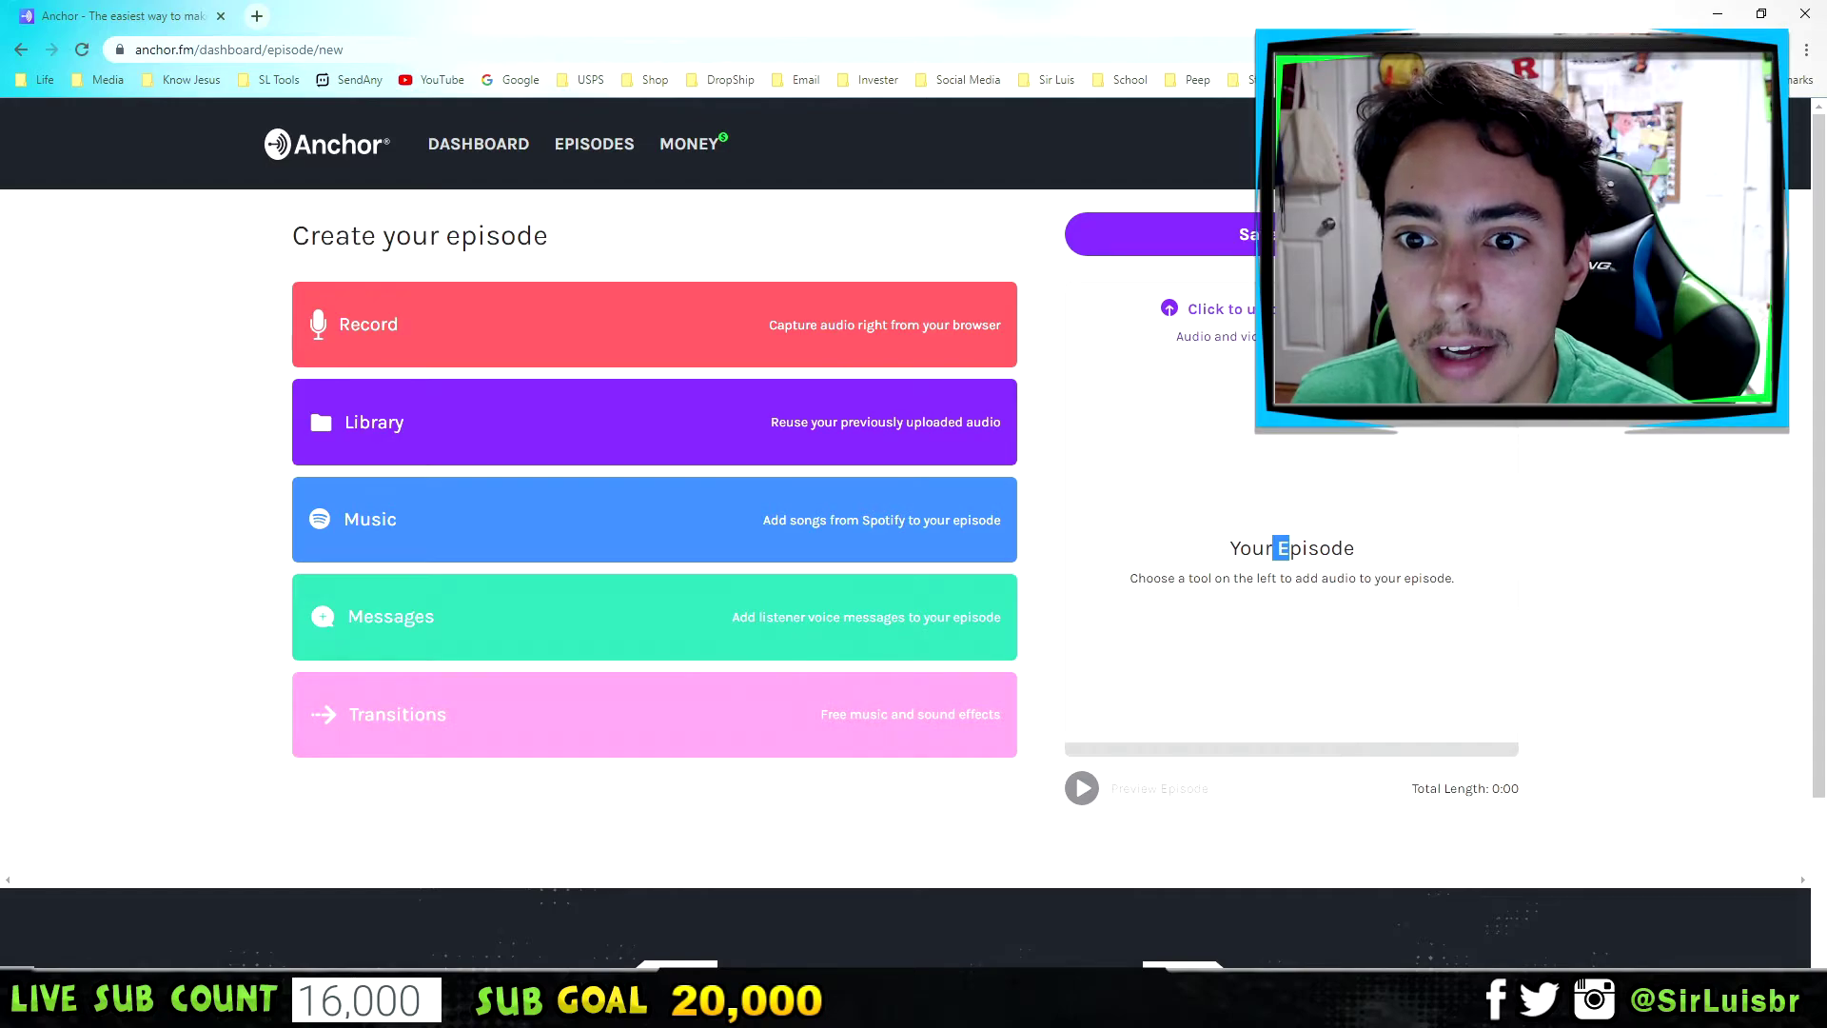
click(1280, 418)
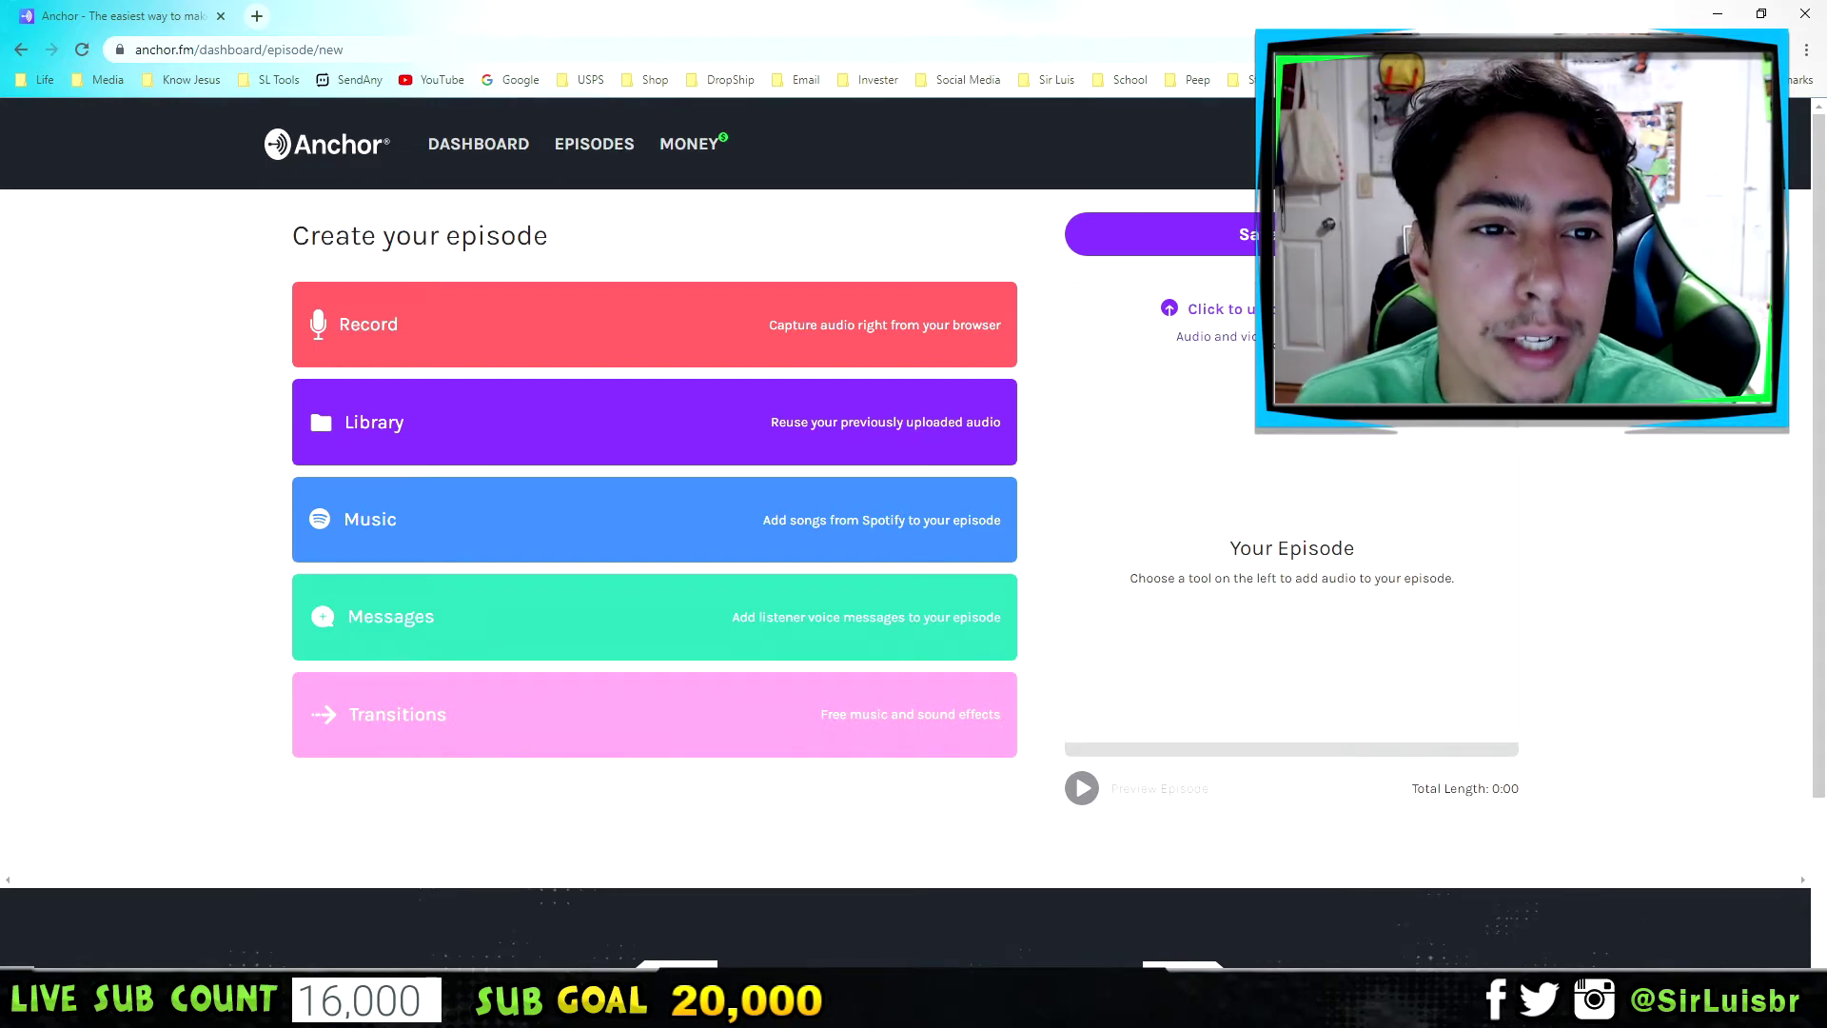
click(701, 152)
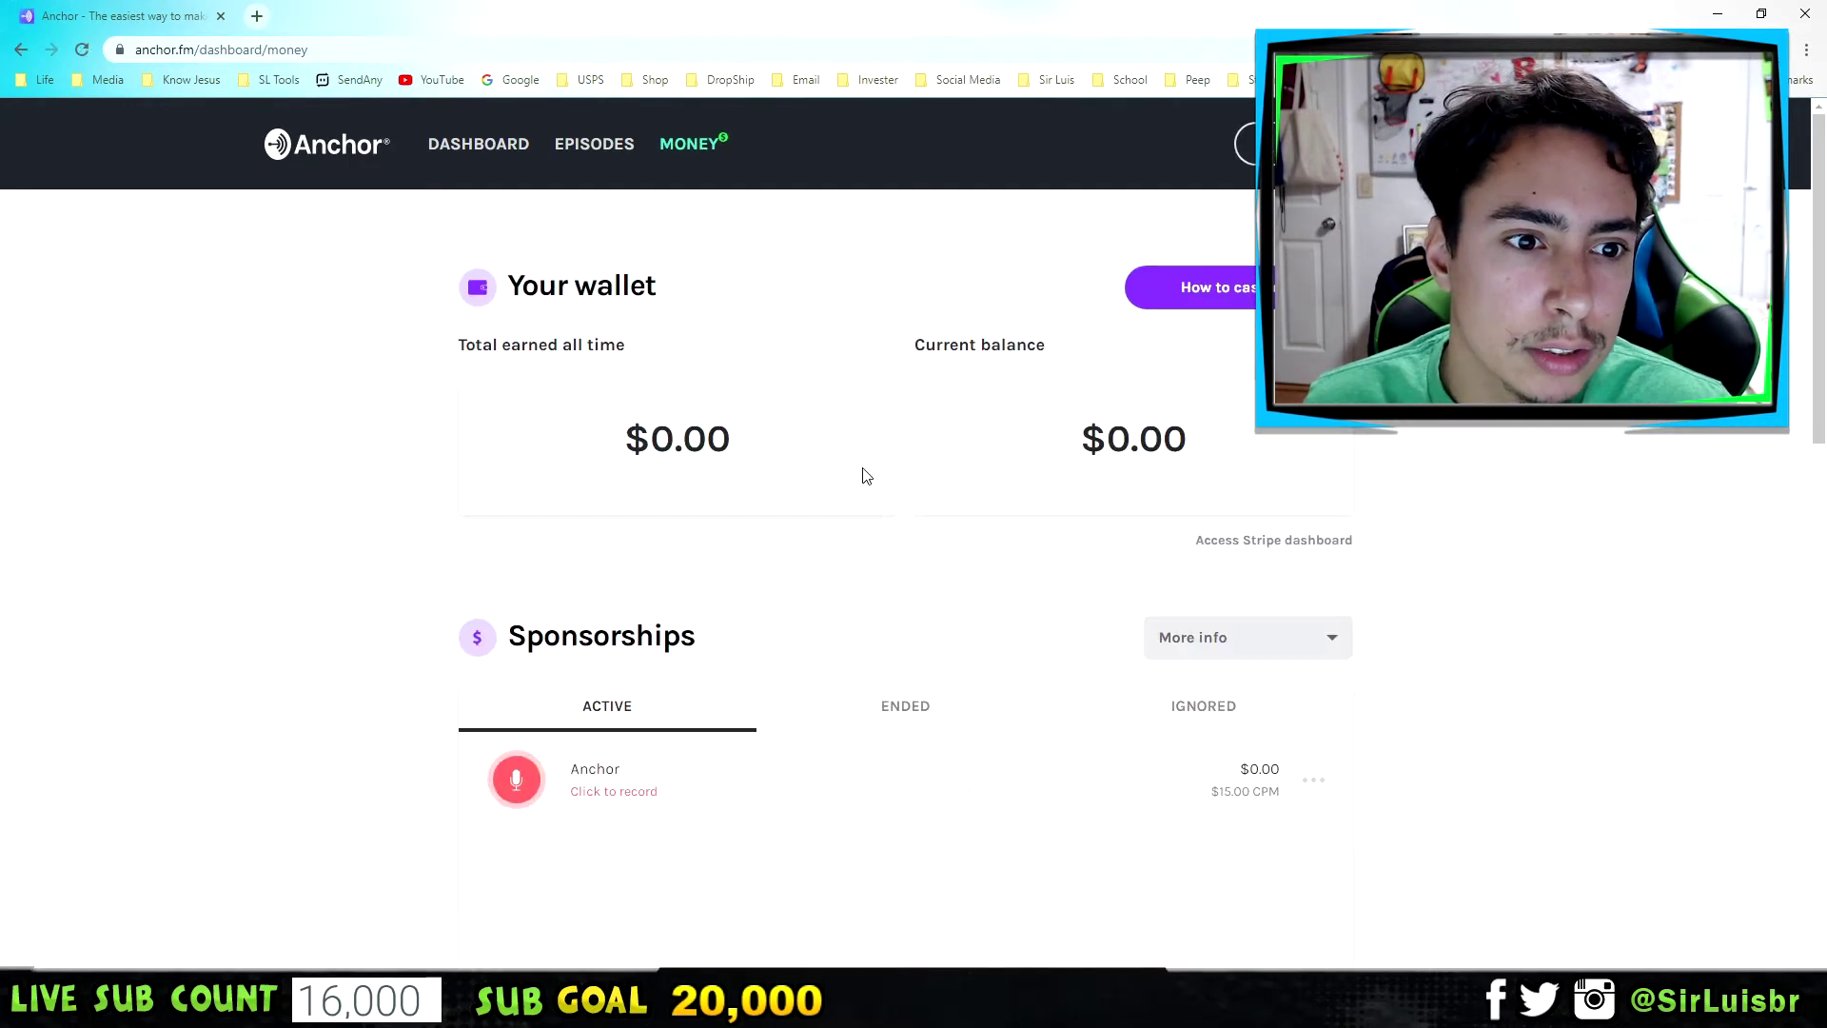
Scroll through the $0.00 wallet and $15.00 CPM sponsorship, then list the three episodes
scroll(1005, 371, down, 3)
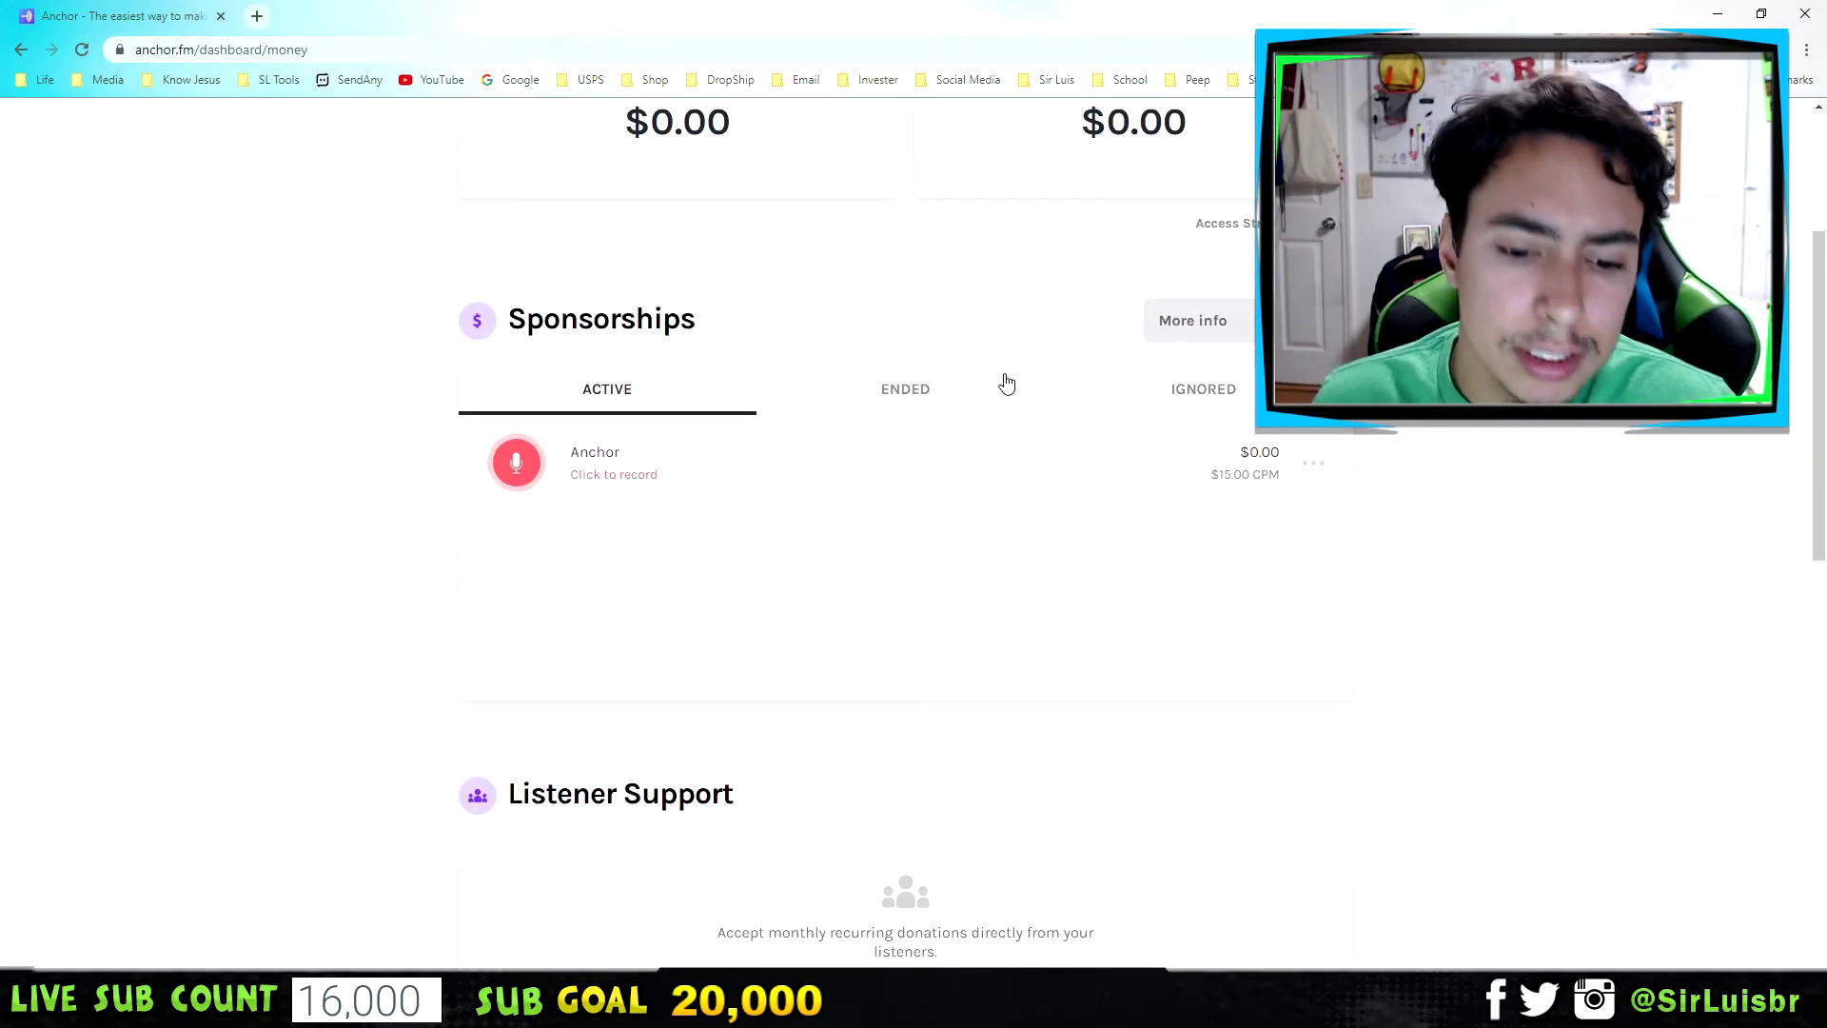
scroll(1052, 395, up, 3)
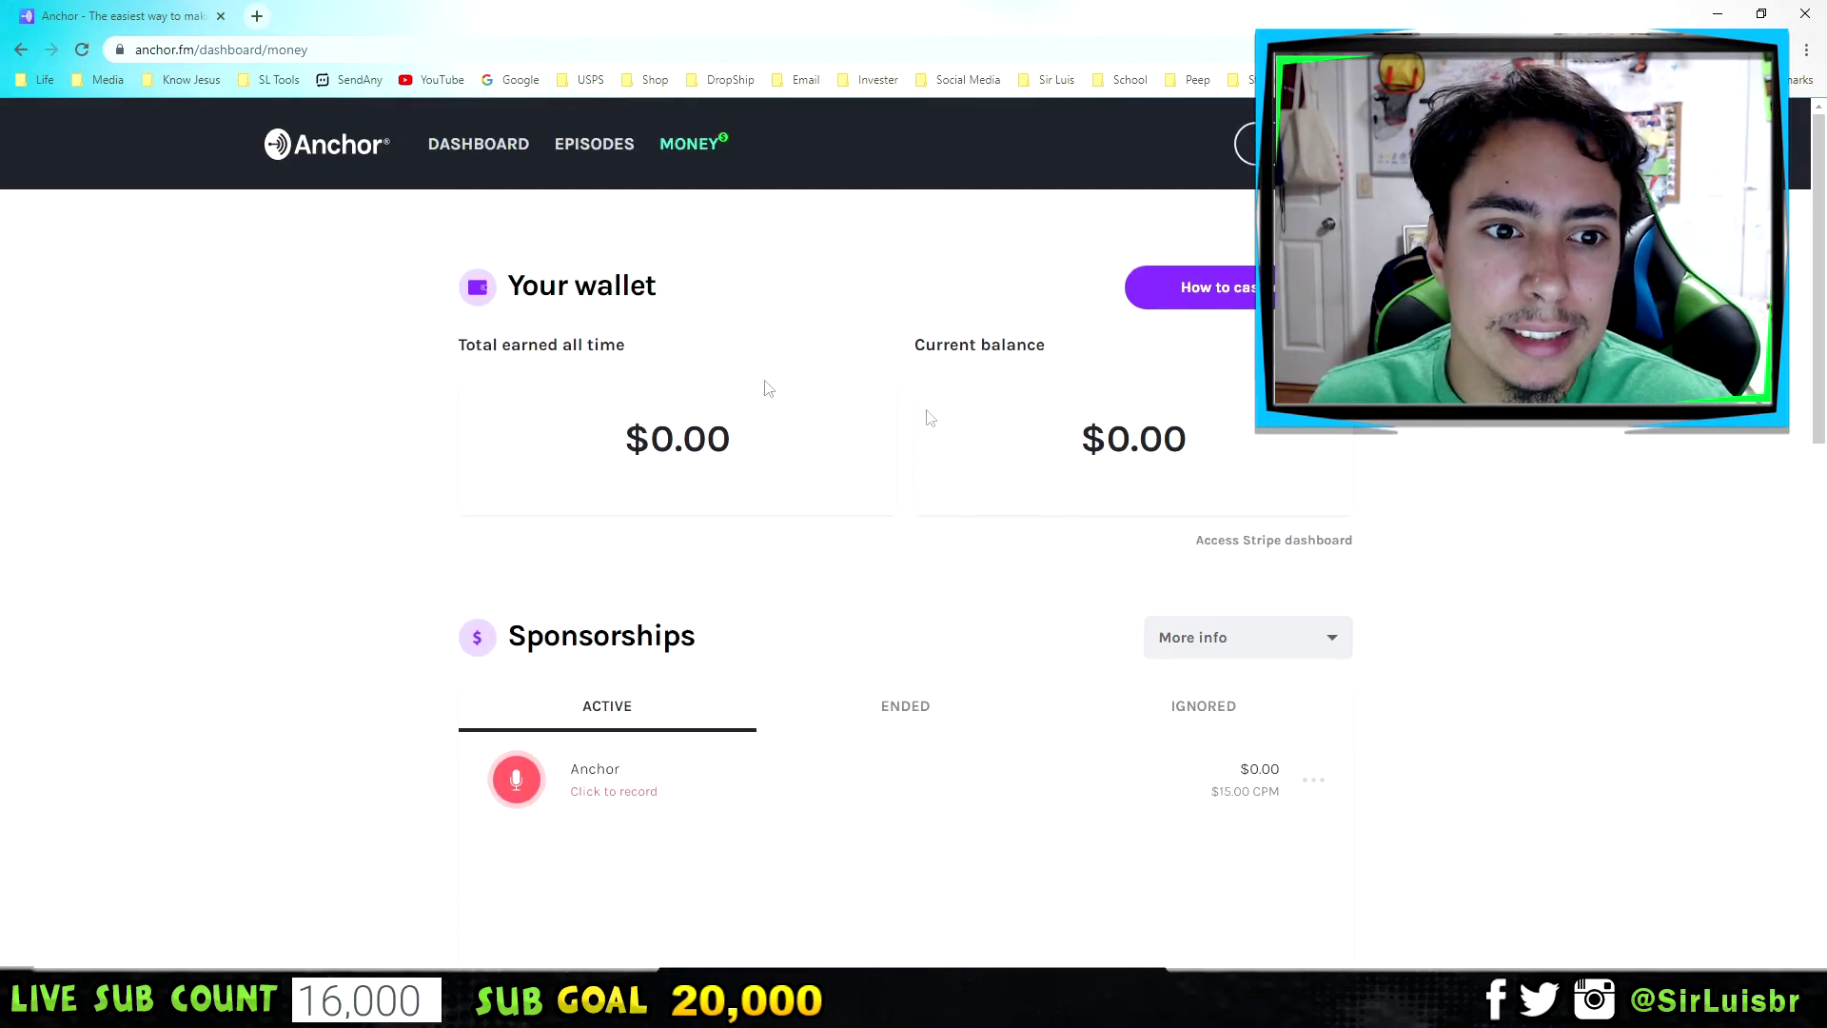
scroll(1090, 565, down, 5)
scroll(1085, 562, up, 5)
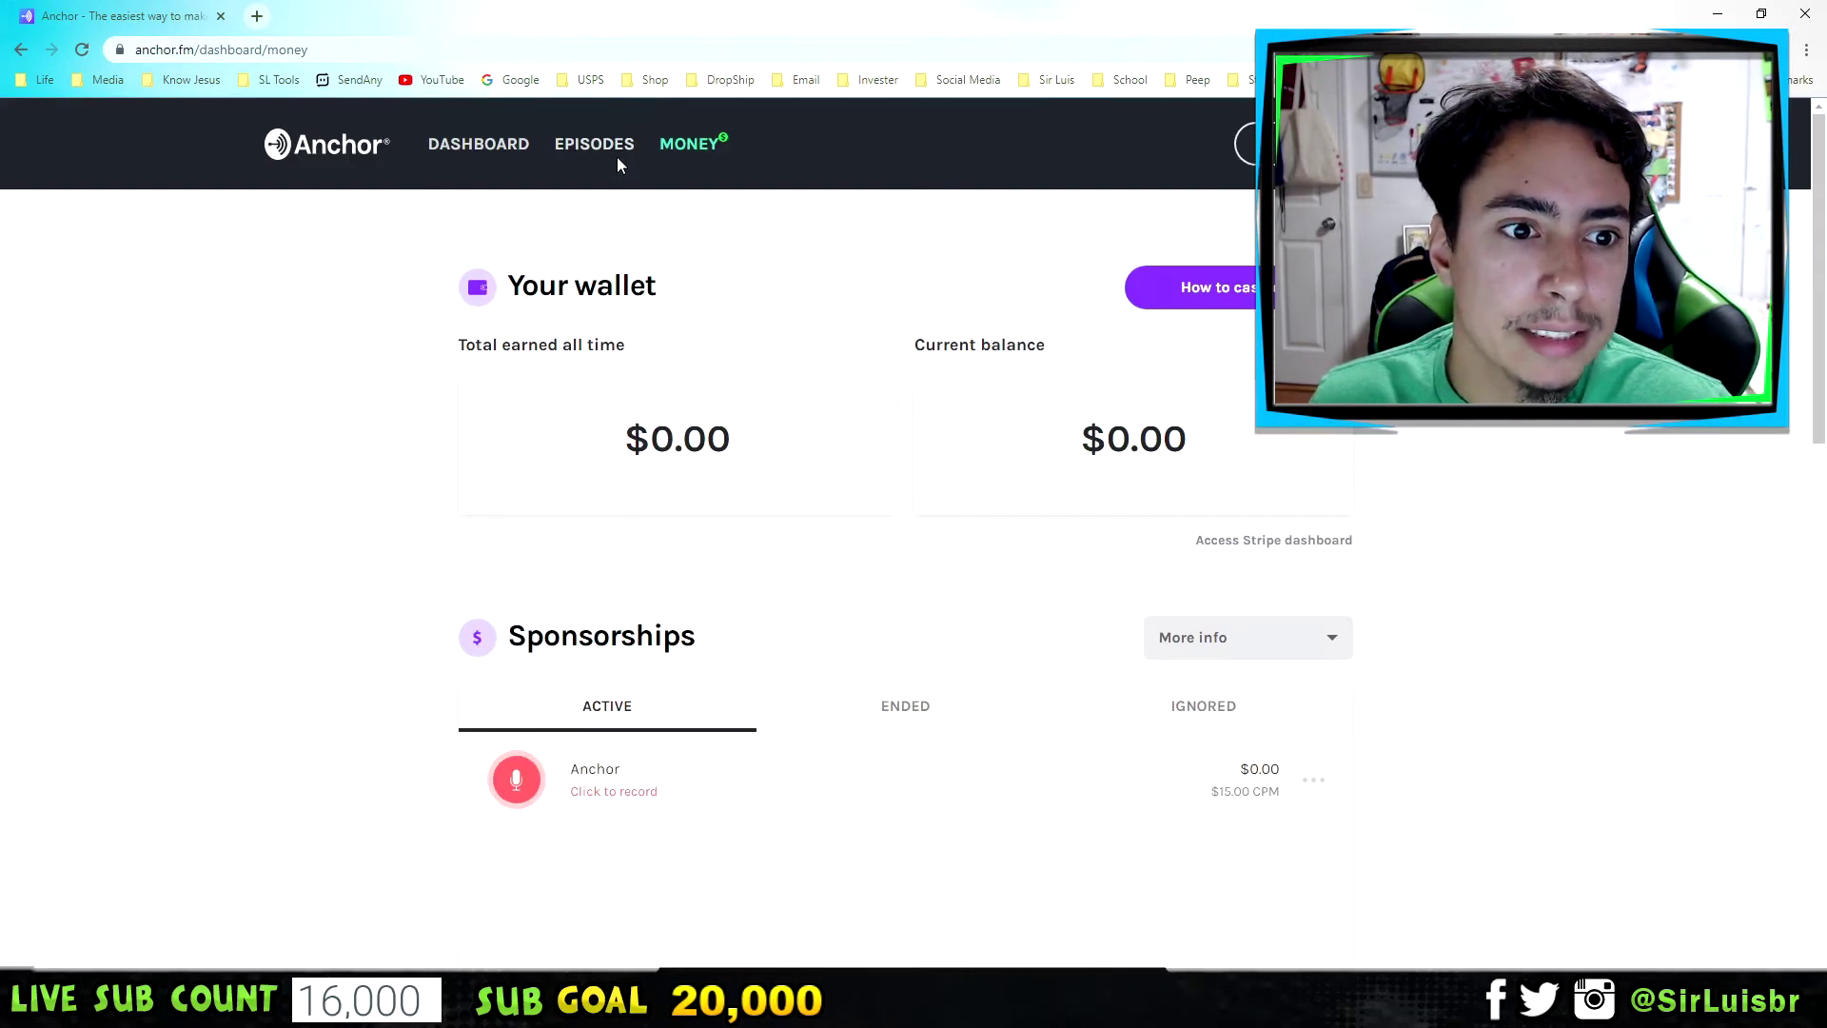
click(609, 147)
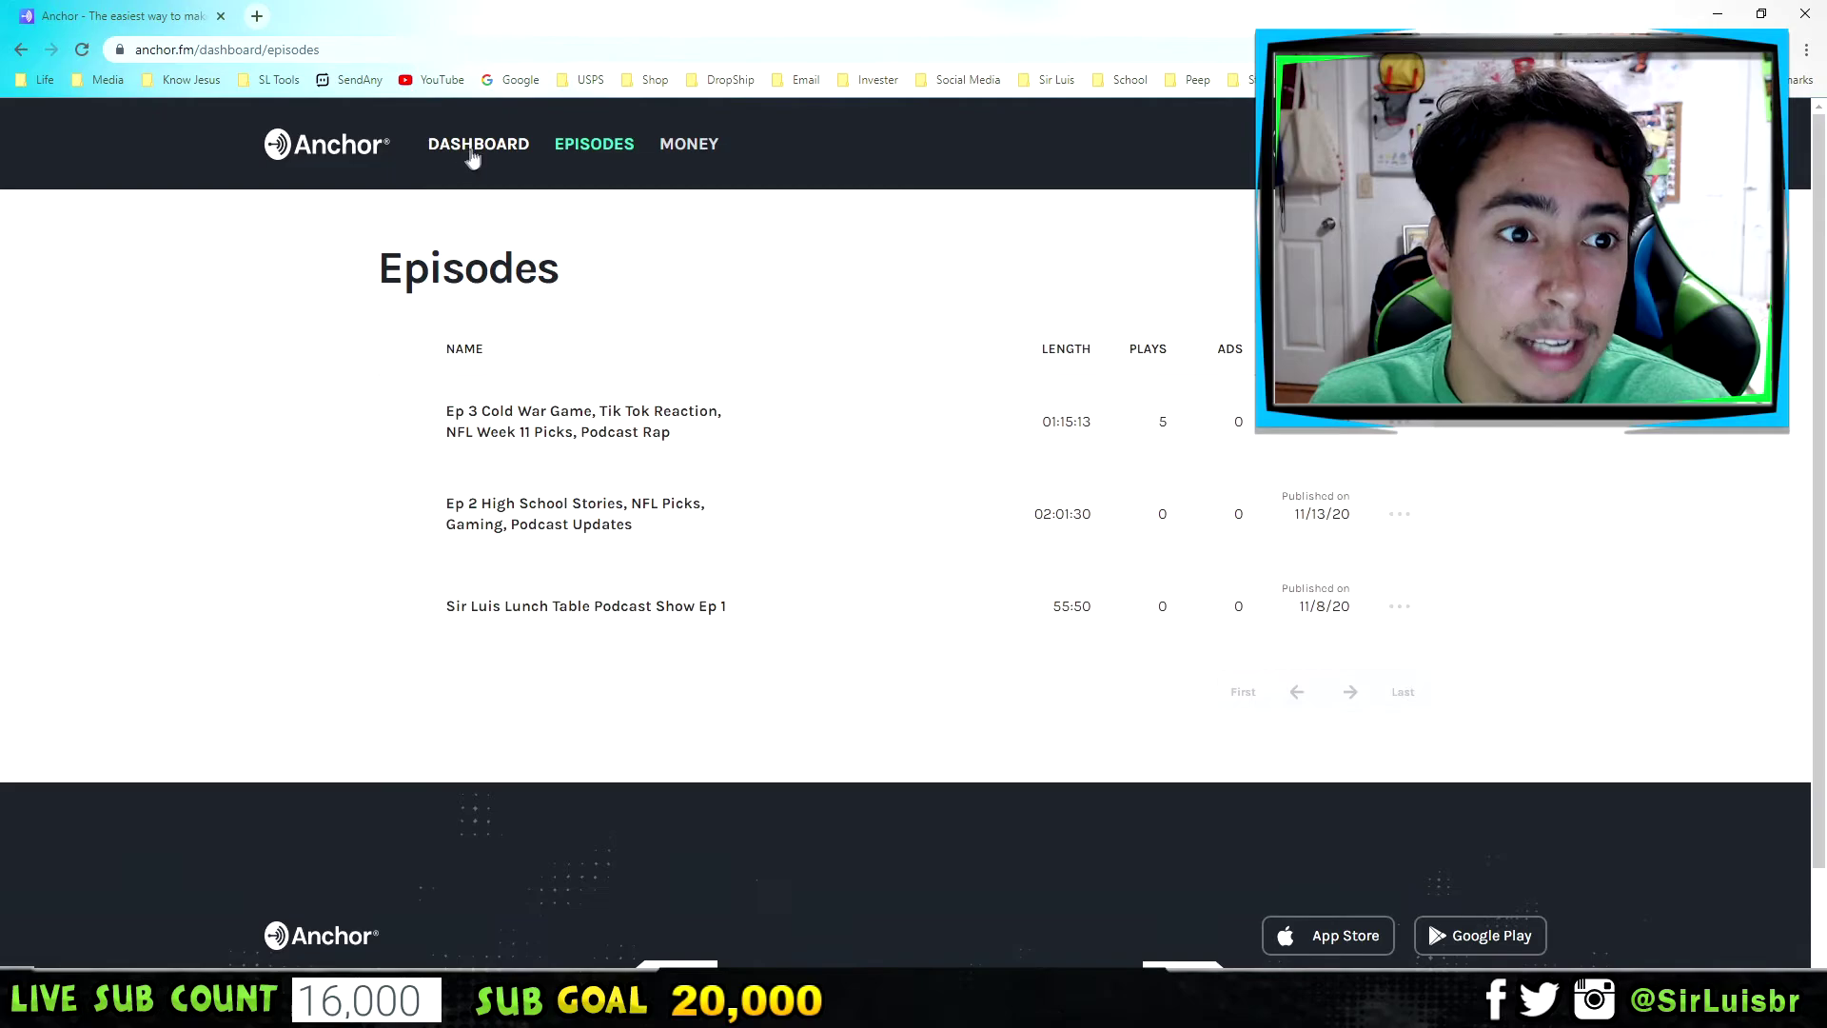
Review the Anchor dashboard: 5 all-time plays, audience of 2, 0 unique listeners, $0.00 balance, and the analytics charts
click(477, 155)
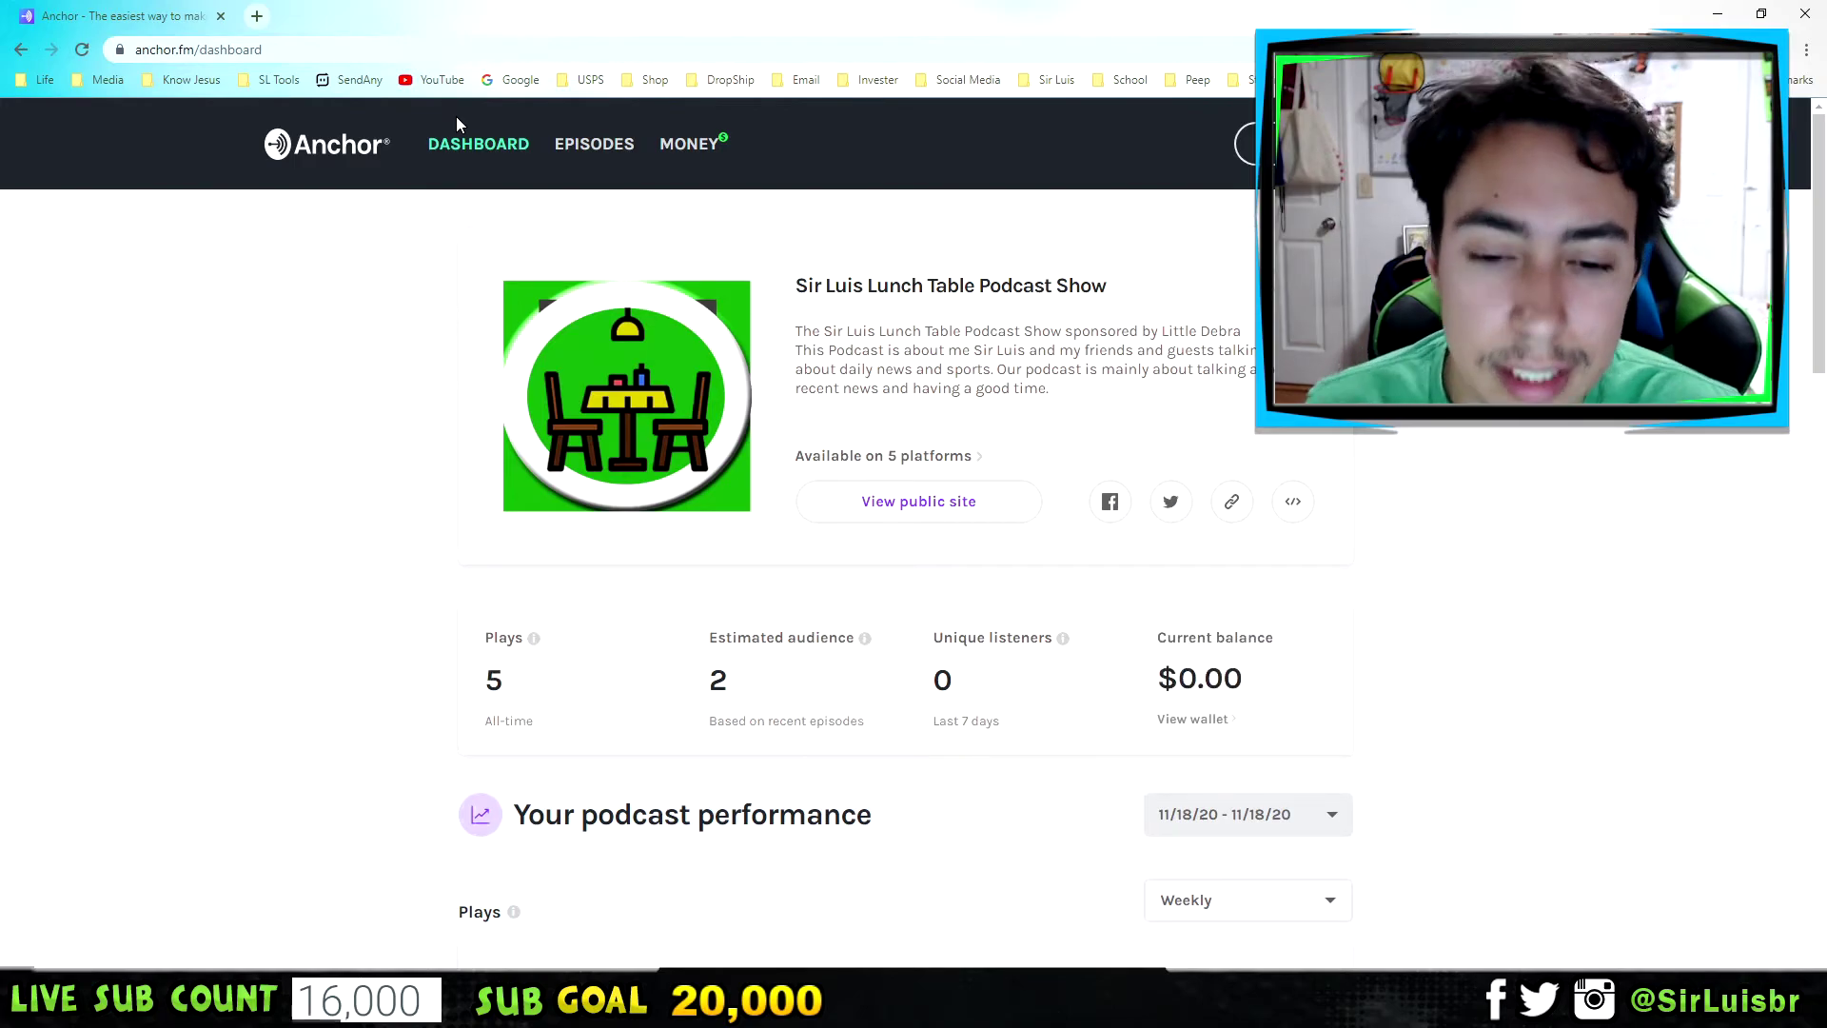
scroll(944, 612, down, 12)
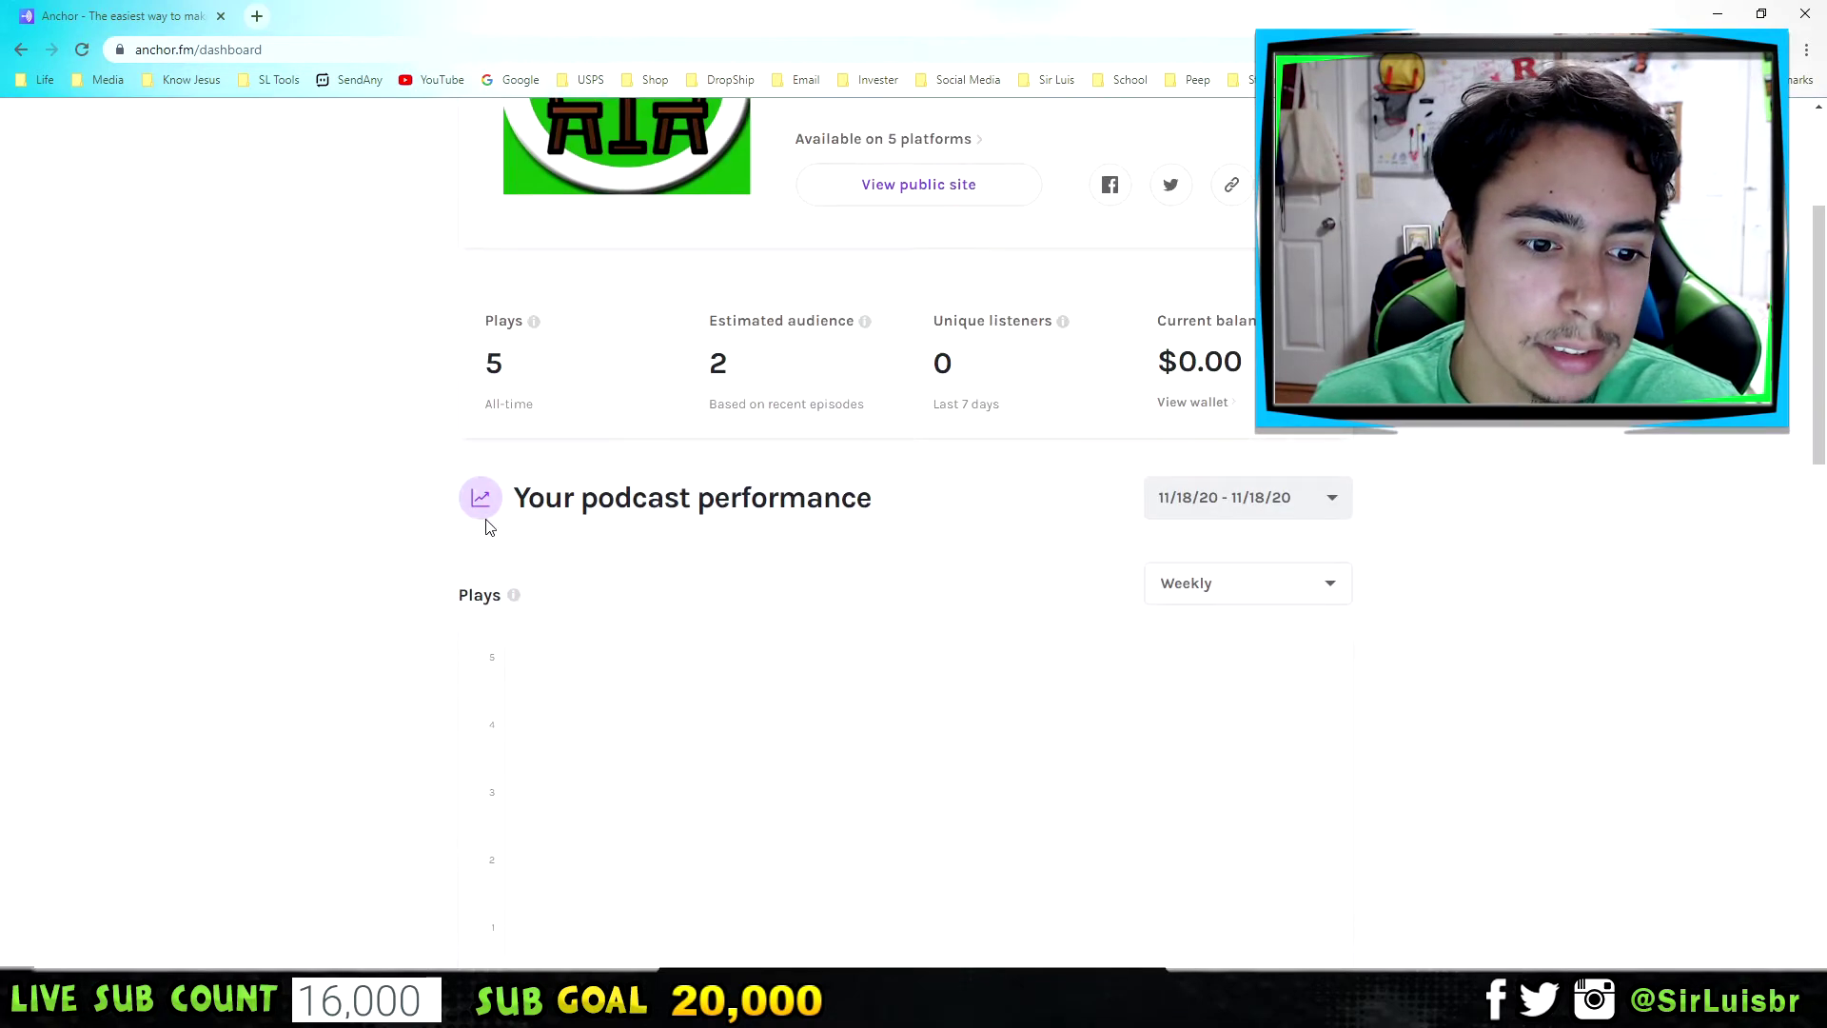
scroll(1185, 593, up, 12)
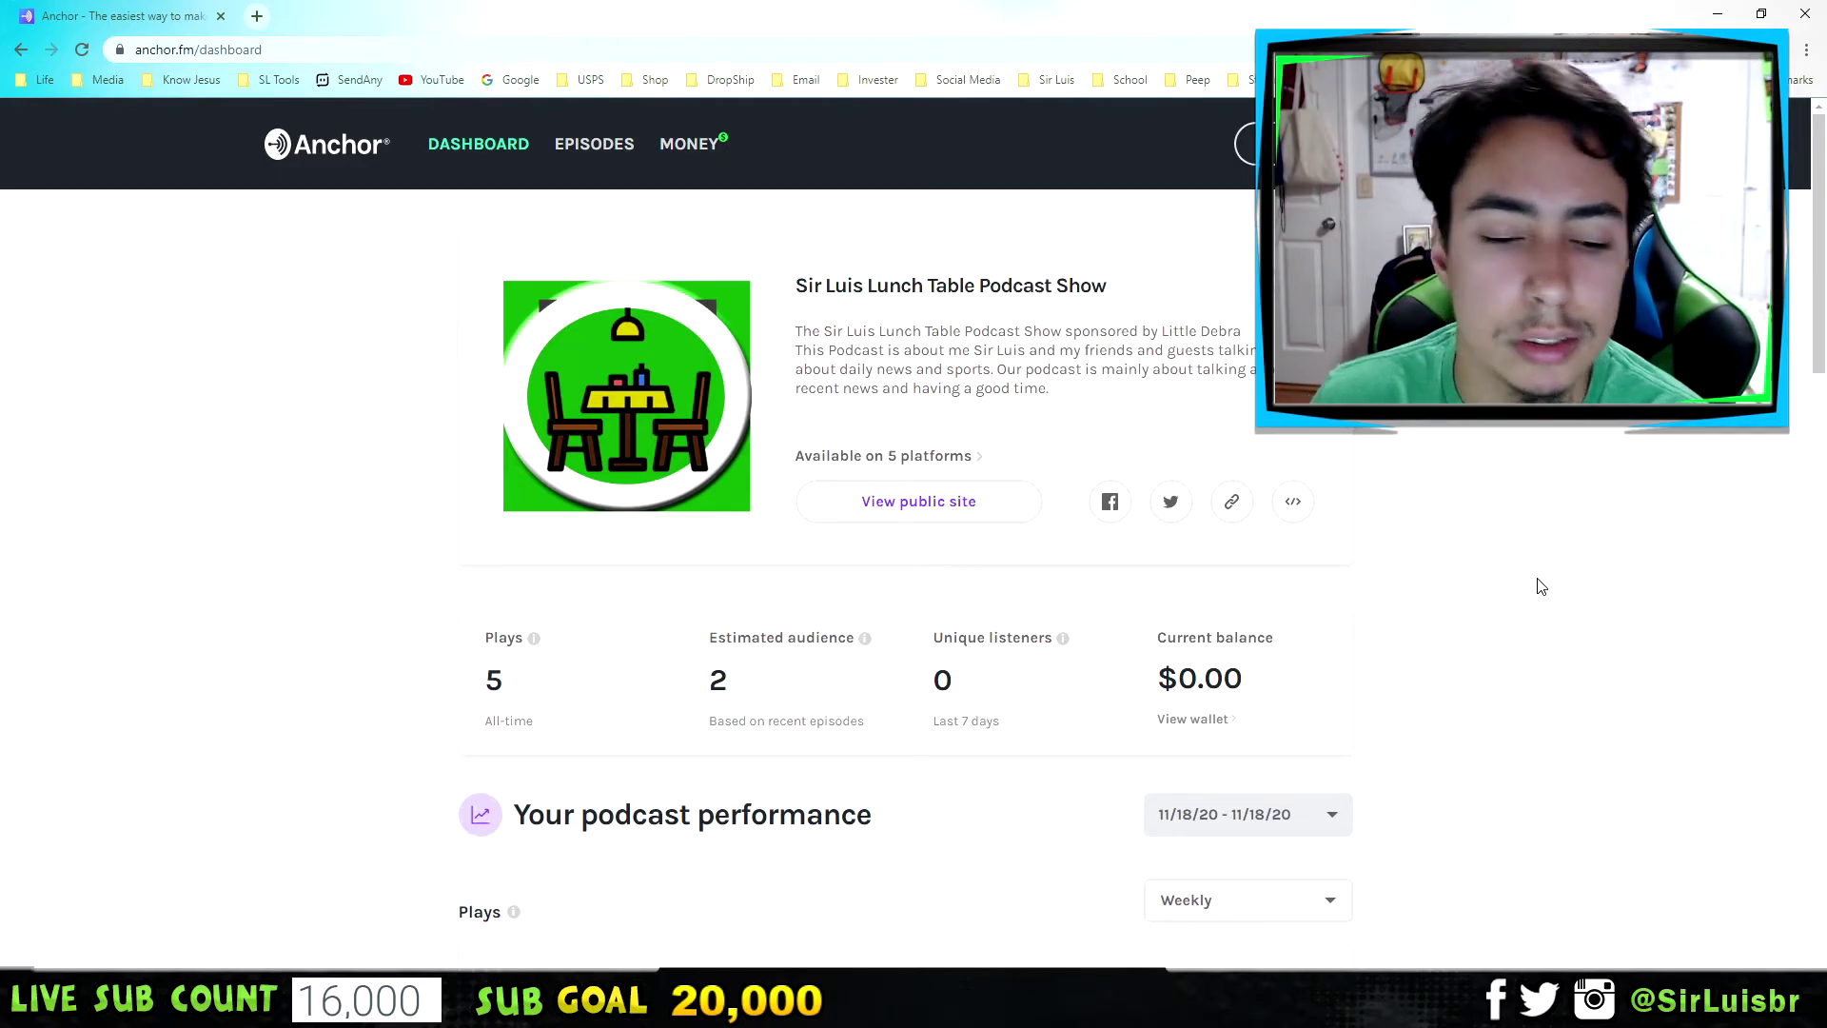
scroll(1399, 571, down, 5)
scroll(1423, 571, down, 3)
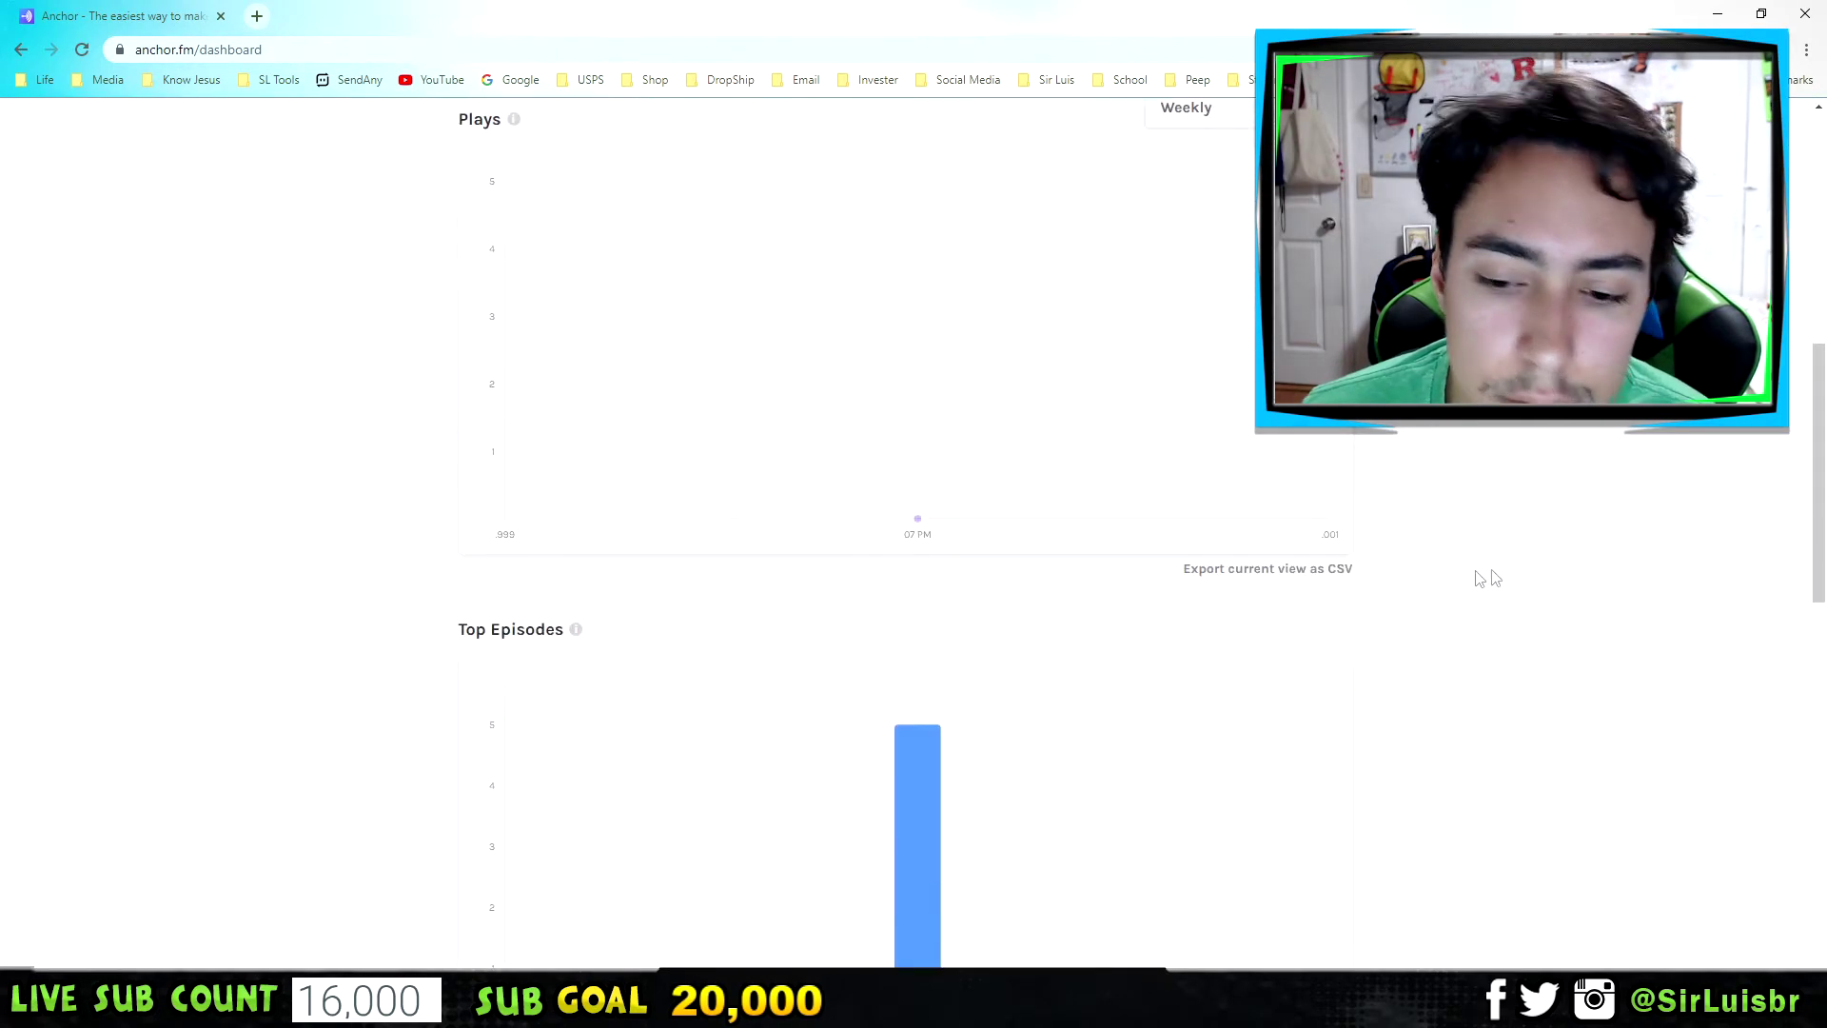
scroll(1494, 578, down, 3)
scroll(1485, 585, down, 5)
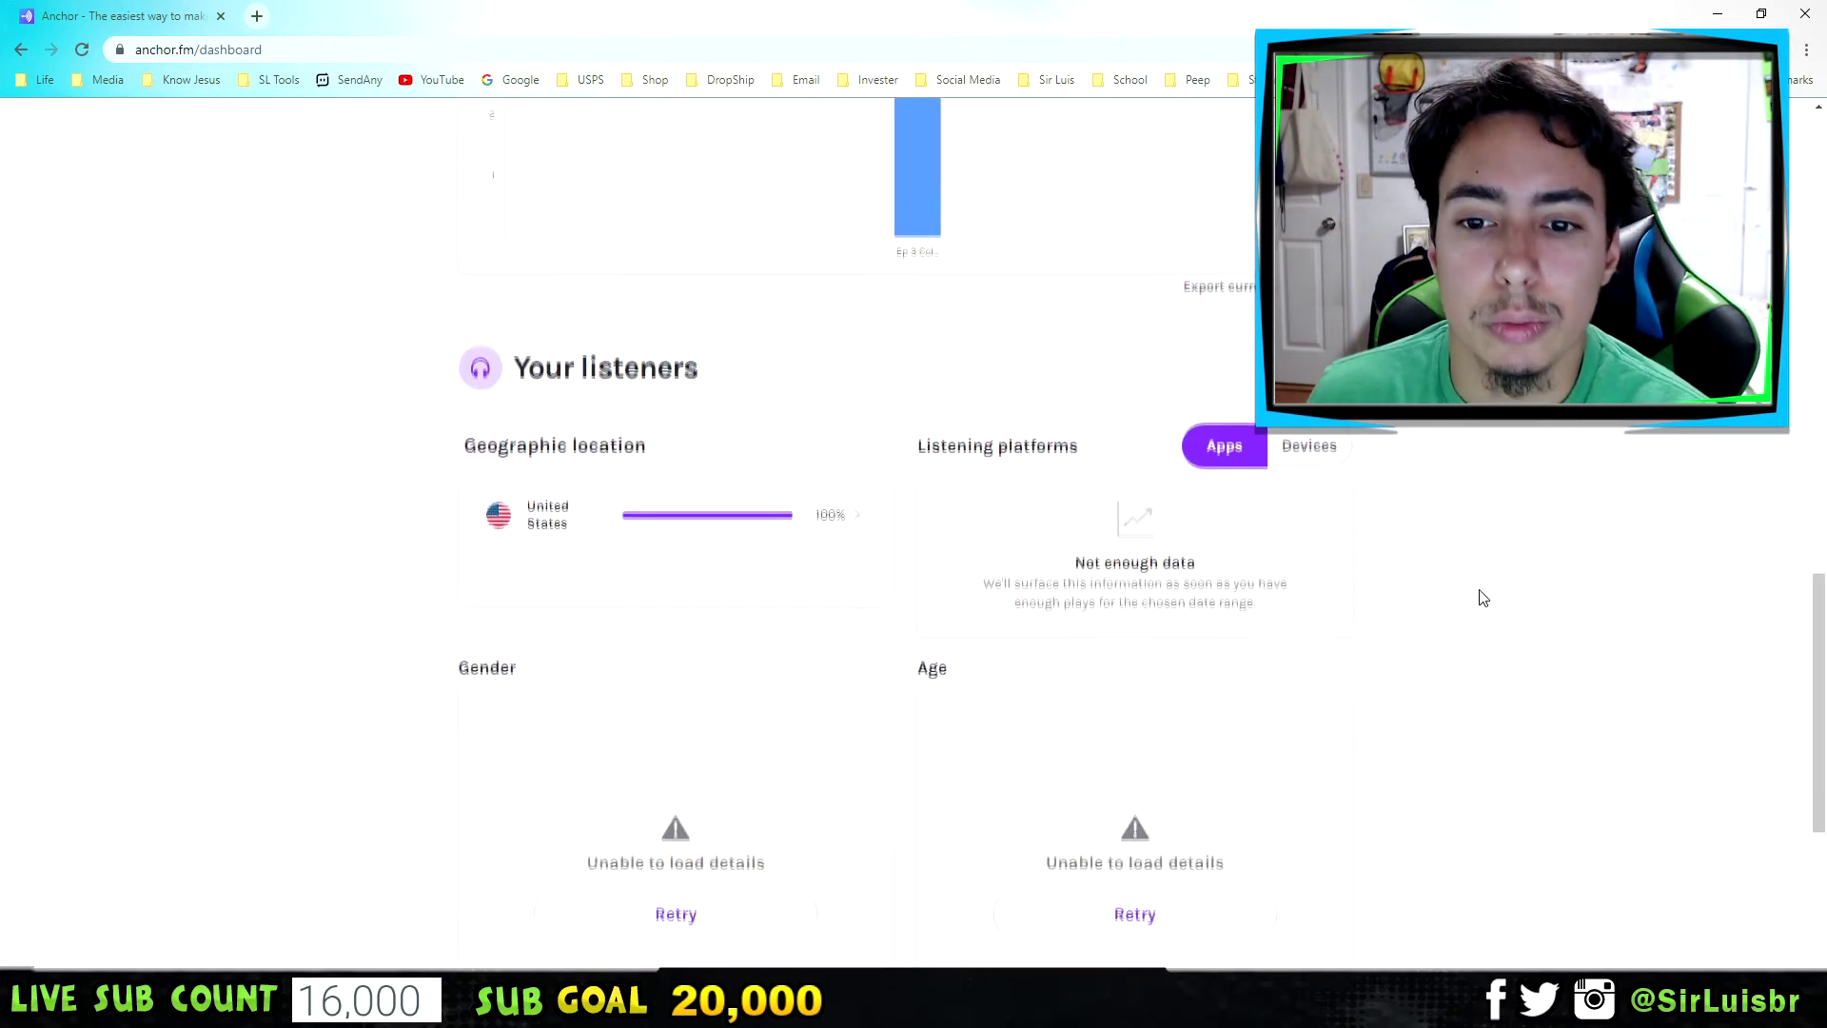
scroll(1480, 591, up, 6)
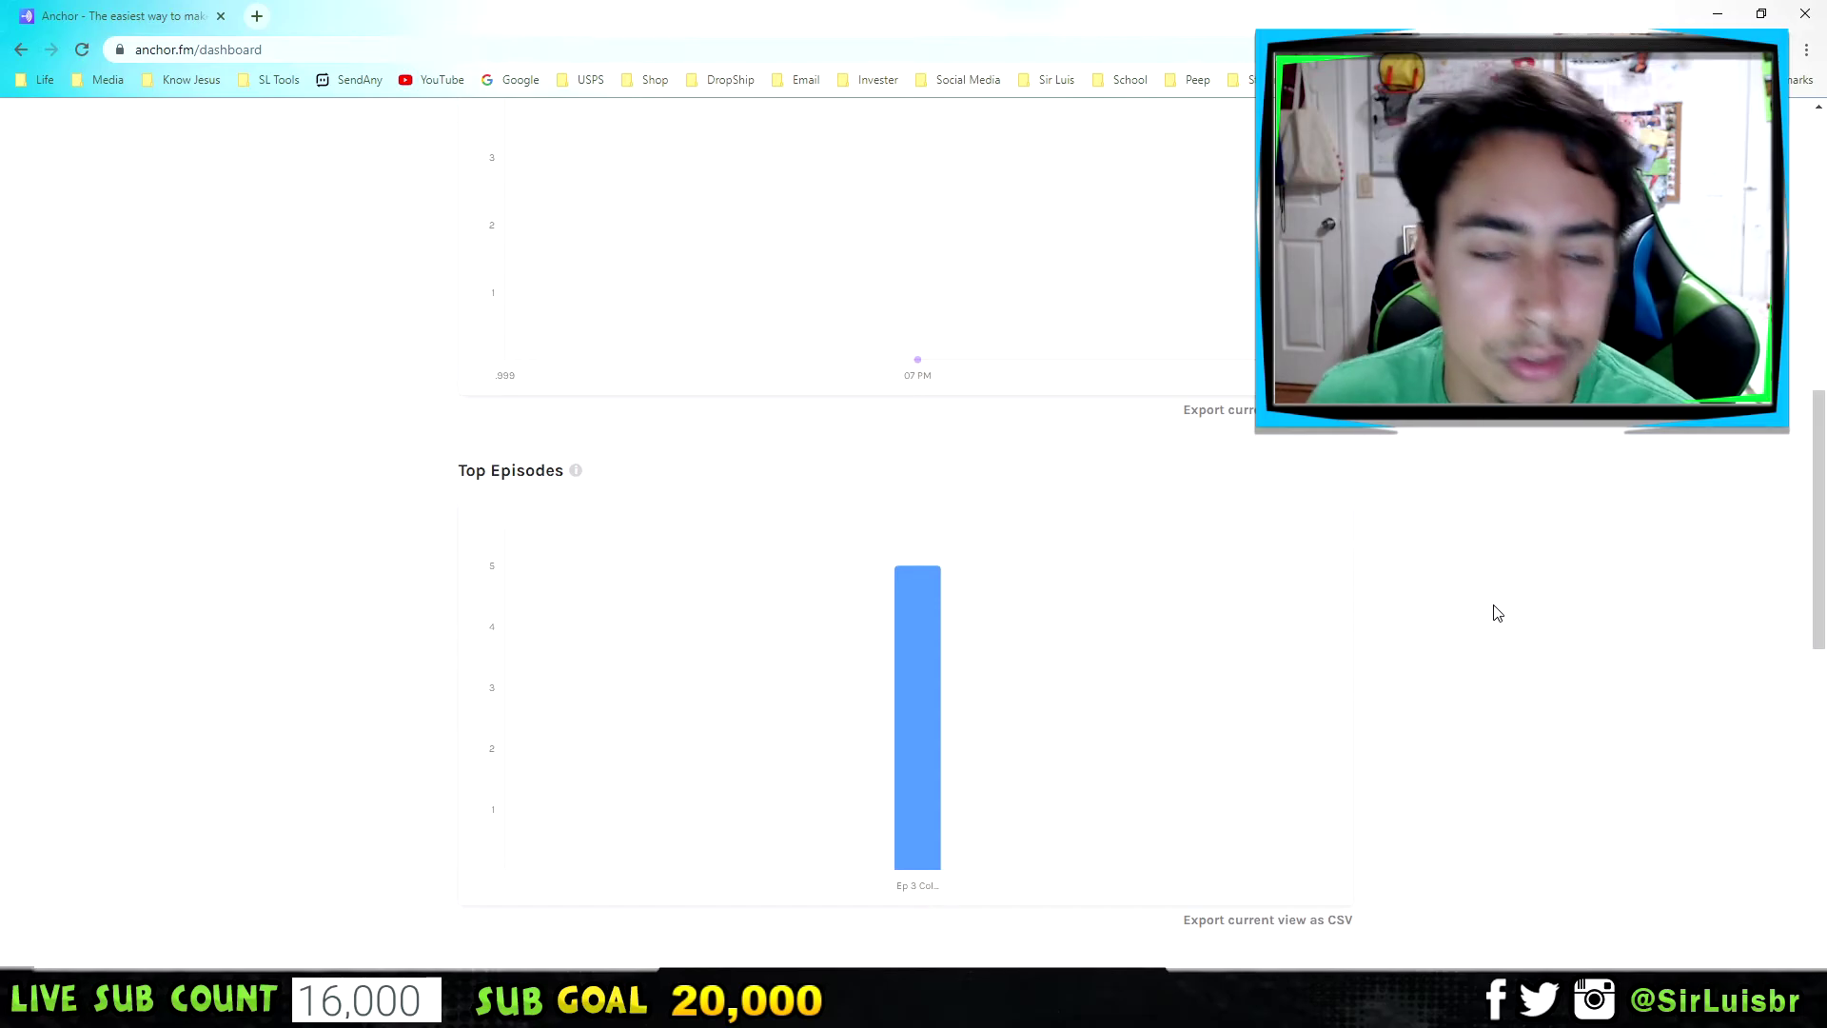
scroll(1500, 616, down, 3)
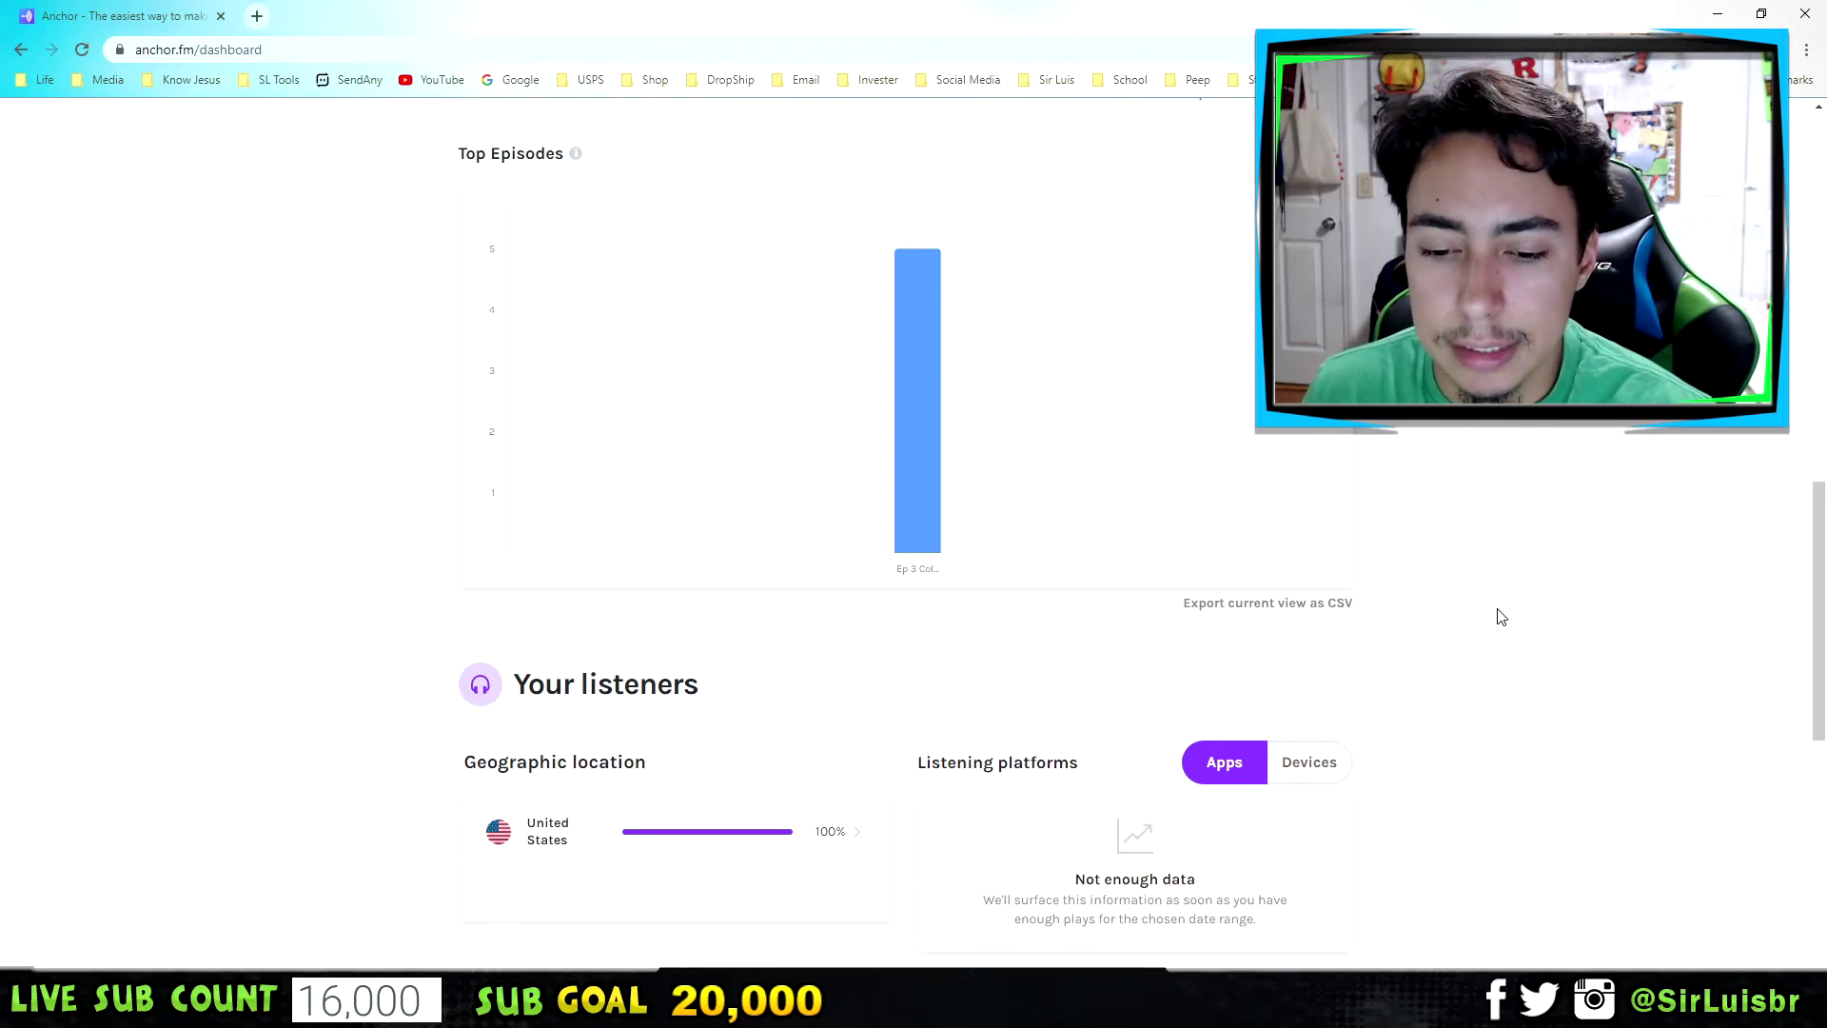
scroll(1499, 617, down, 3)
scroll(1491, 626, down, 3)
scroll(1472, 631, up, 15)
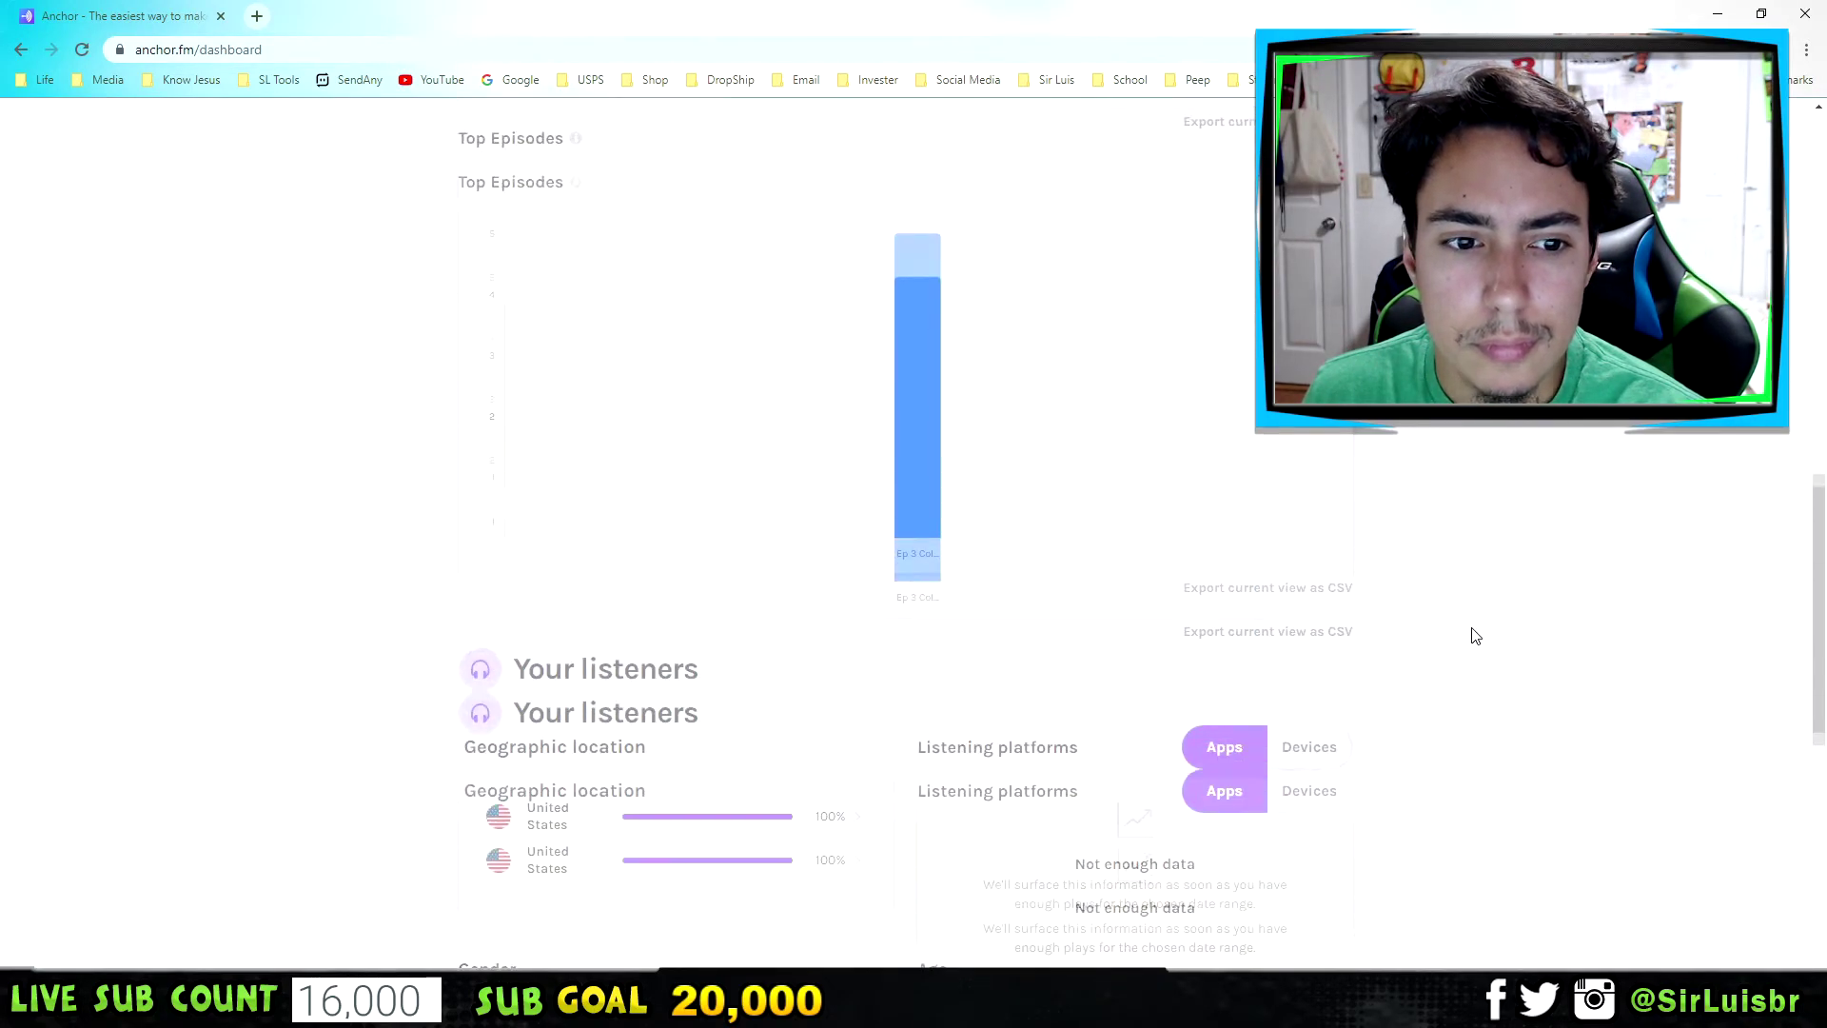
scroll(1475, 635, up, 2)
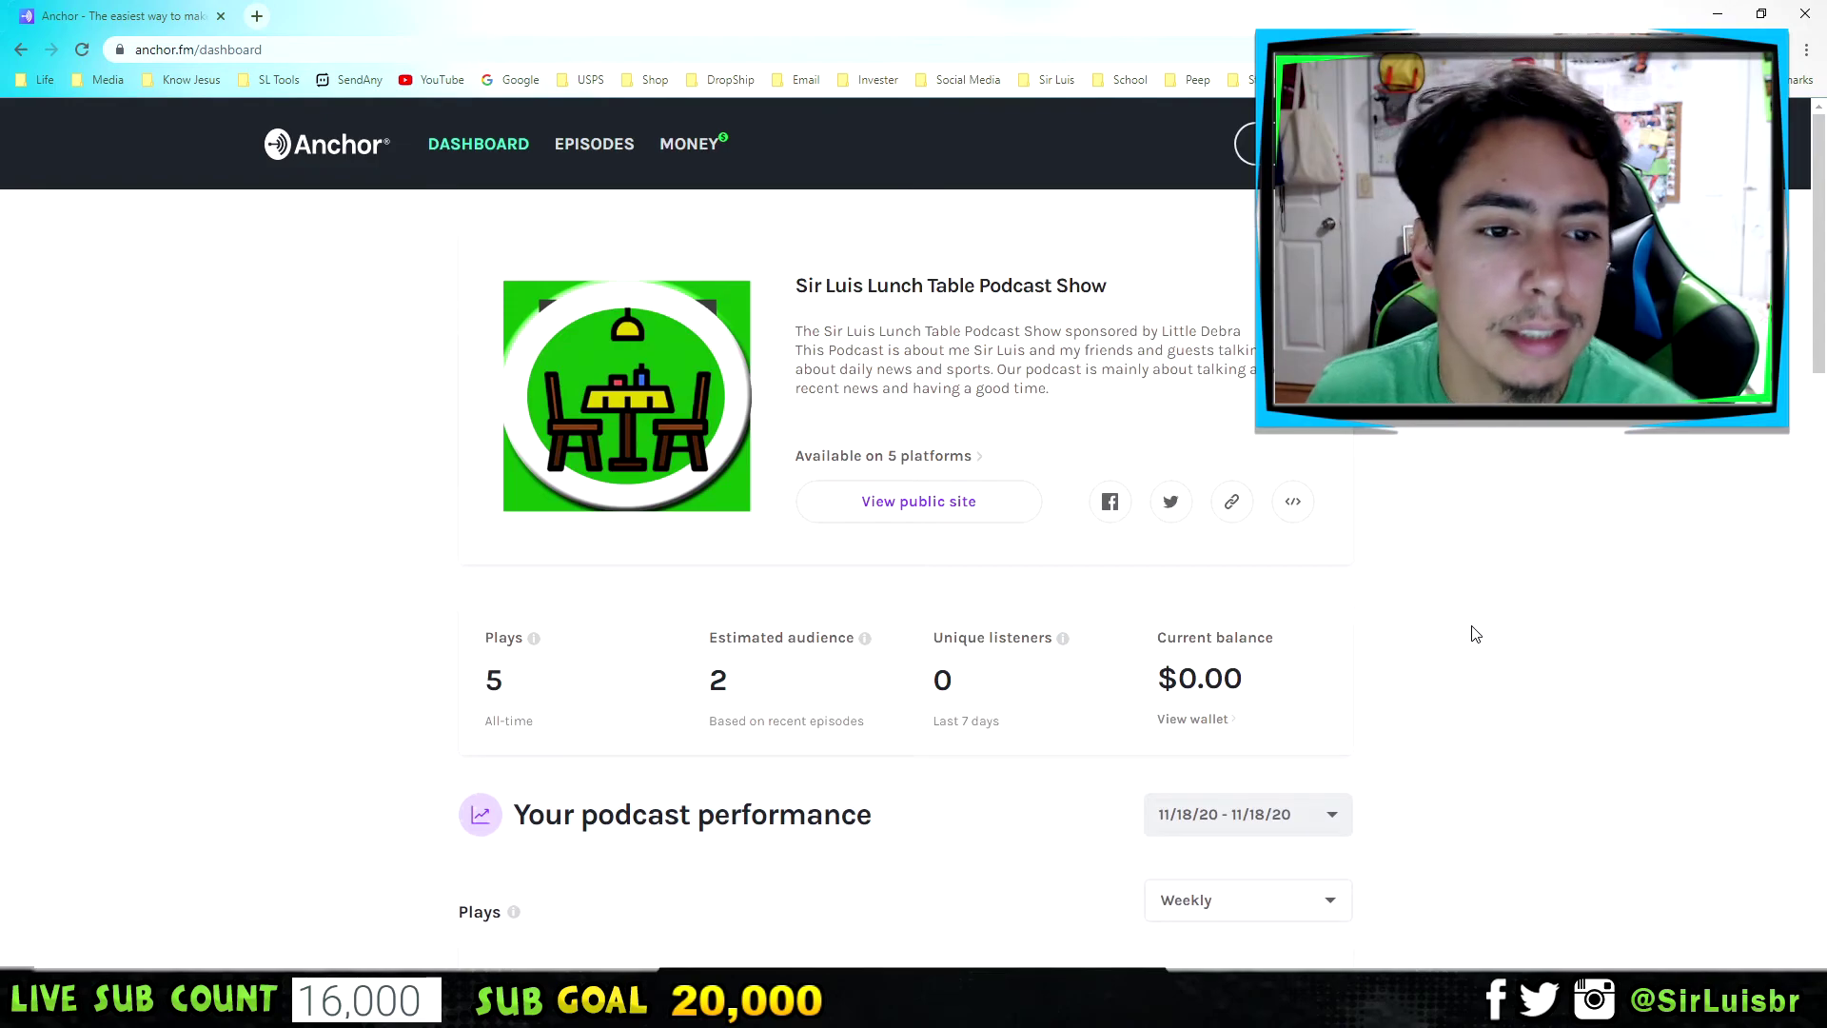